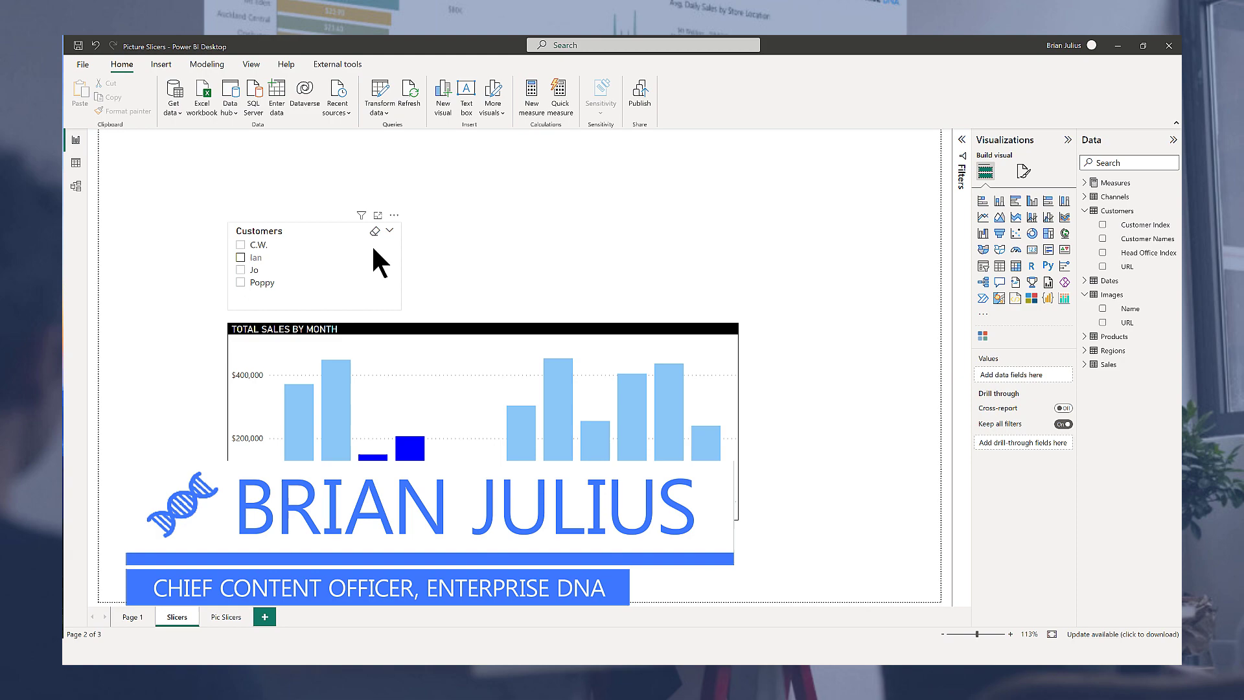
Filter the Total Sales by Month chart to Jo, then C.W., then Ian in the Customers slicer.
{"action": "left_click", "coordinate": [333, 269]}
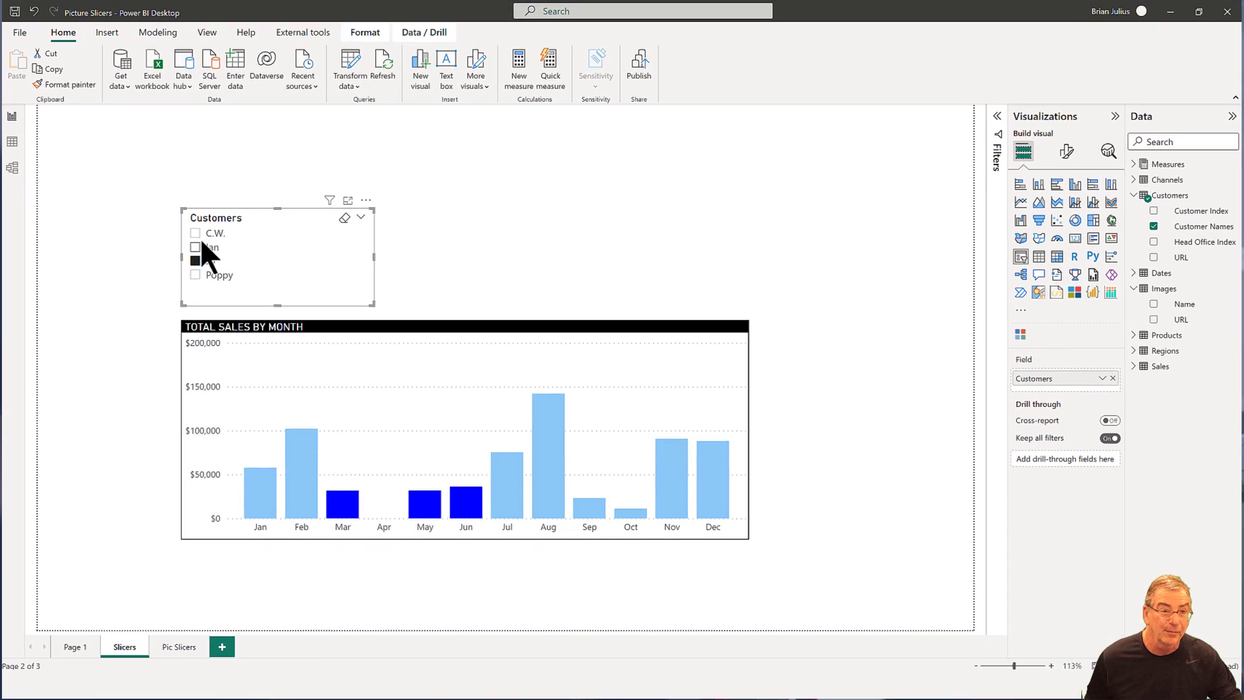
{"action": "left_click", "coordinate": [195, 235]}
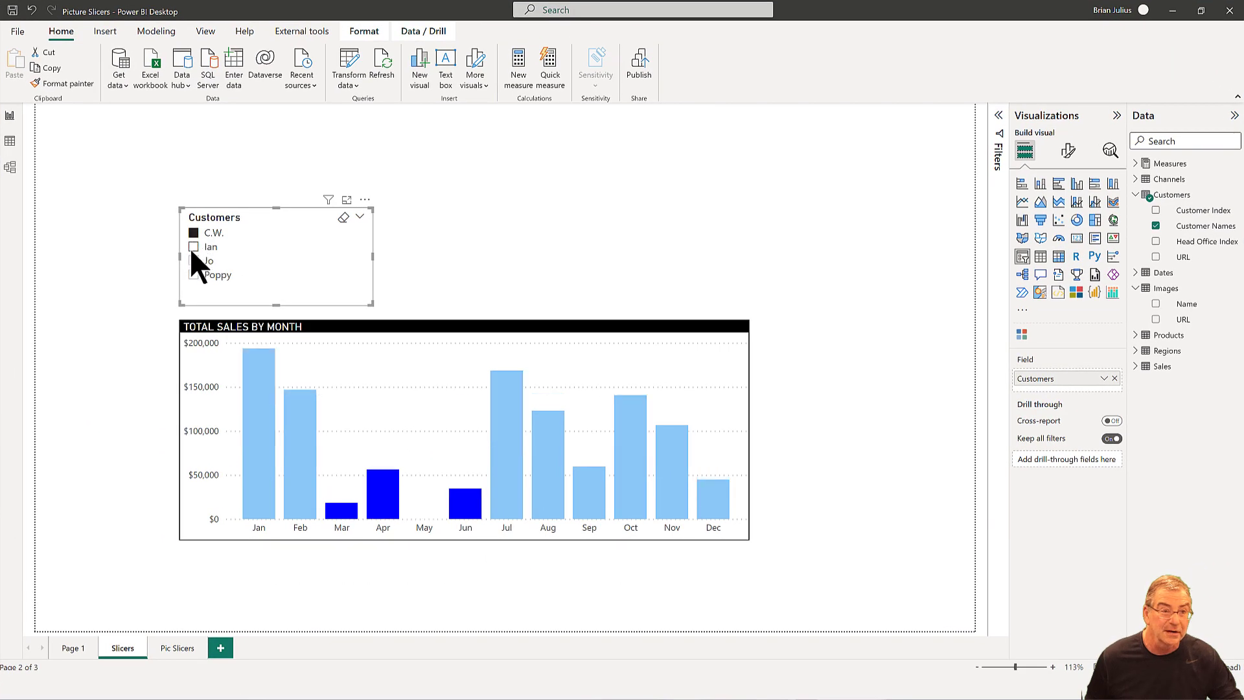
{"action": "left_click", "coordinate": [193, 247]}
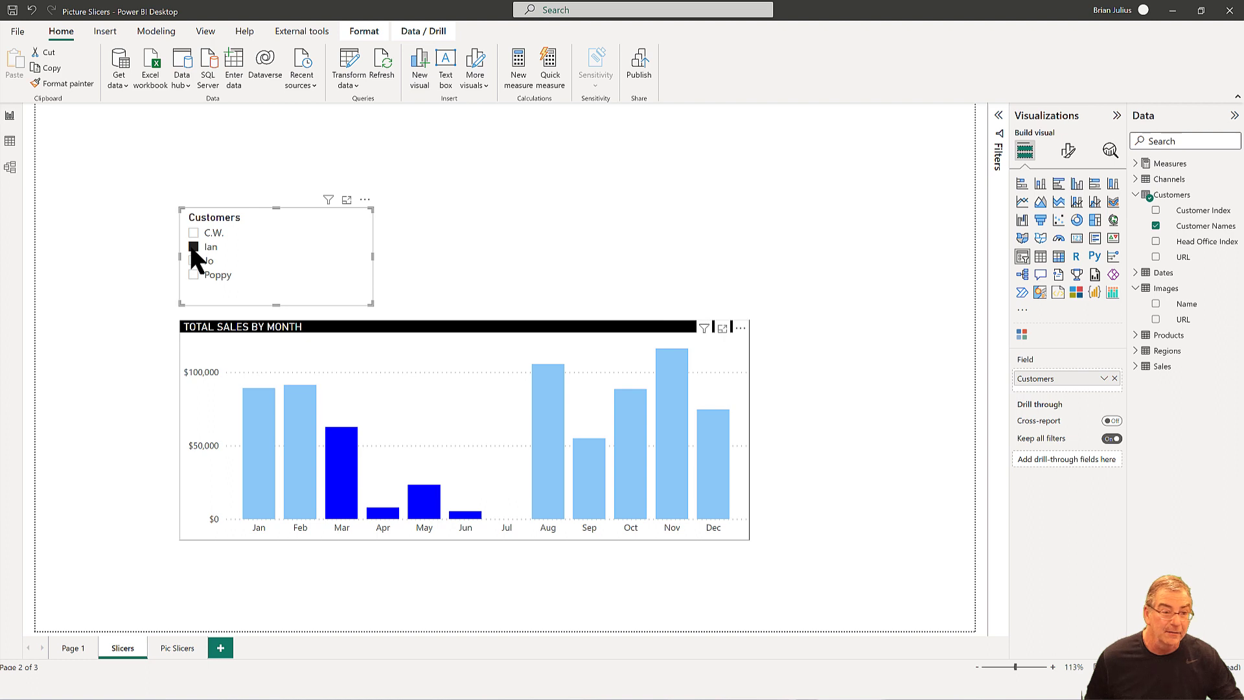
Go to the Pic Slicers page and try filtering the chart to Jo and Ian.
{"action": "left_click", "coordinate": [181, 654]}
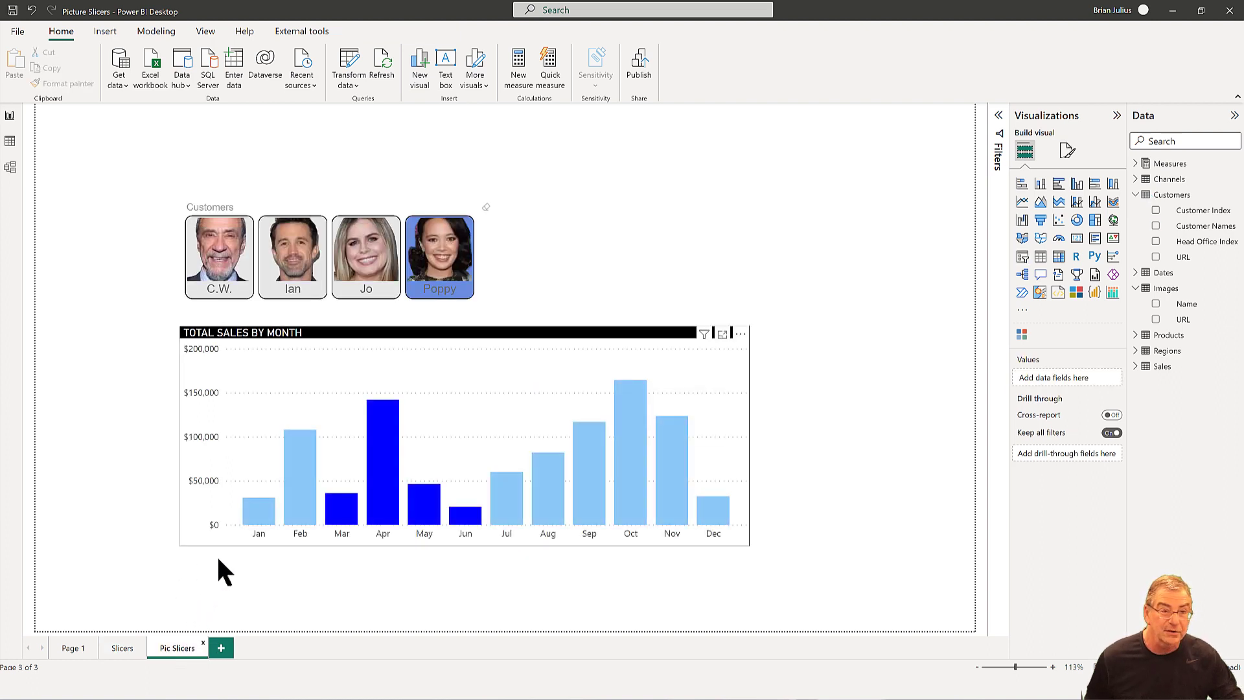
{"action": "left_click", "coordinate": [361, 254]}
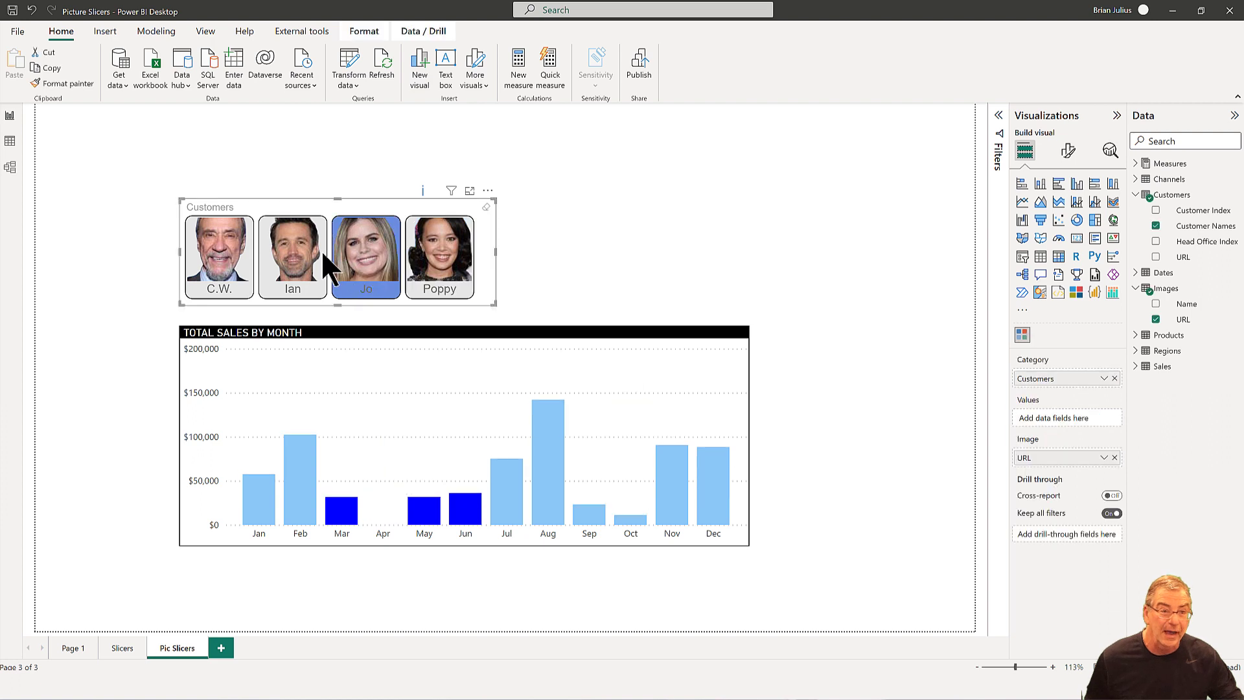
{"action": "left_click", "coordinate": [304, 249]}
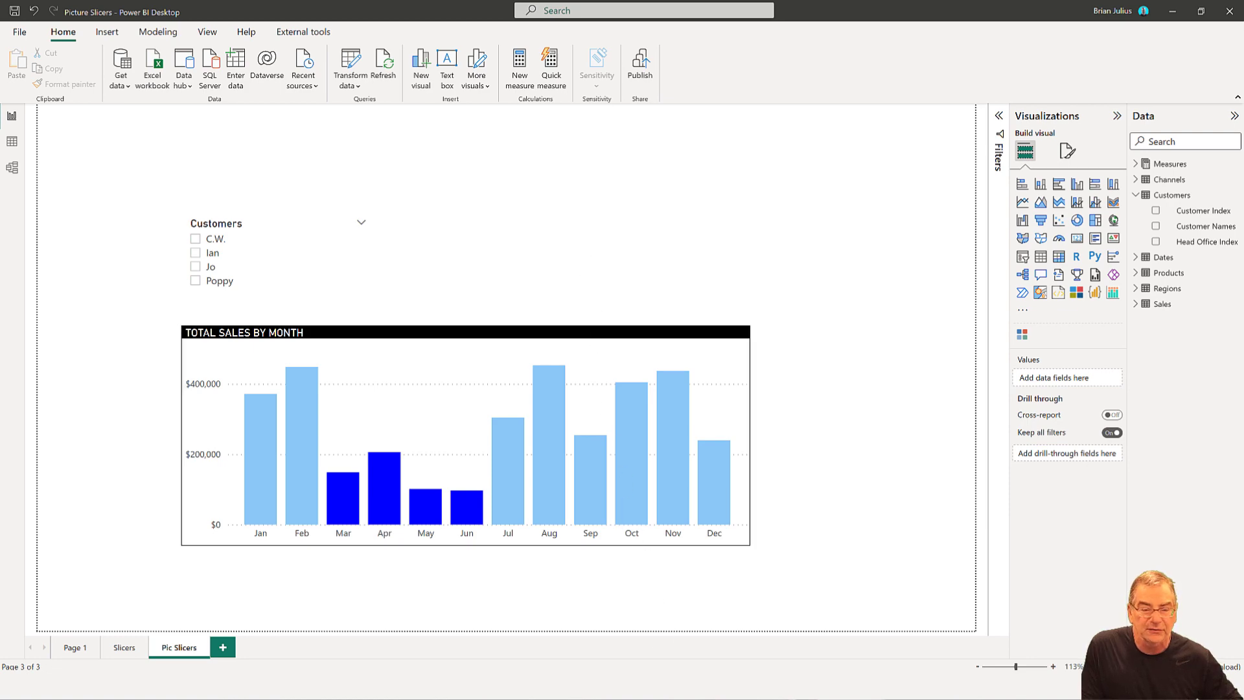
Bring up the Mythic Quest cast results and set Snagit to a fixed 275×310 px region.
{"action": "mouse_move", "coordinate": [663, 696]}
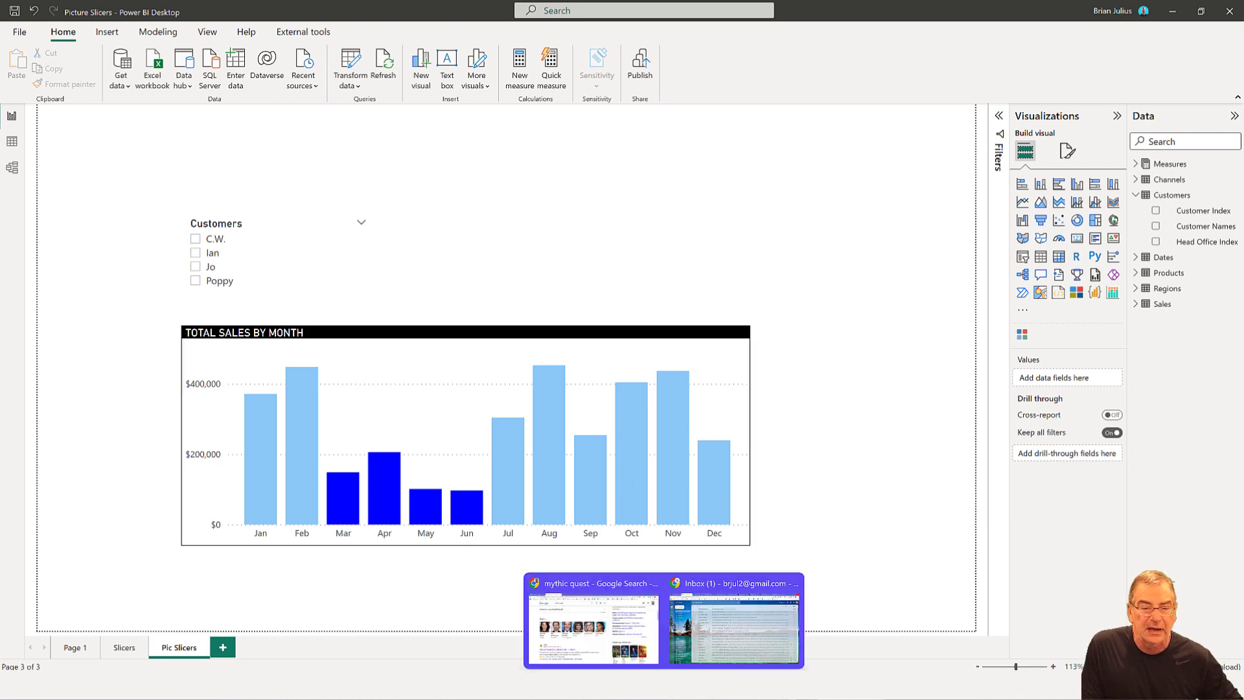
{"action": "left_click", "coordinate": [642, 635]}
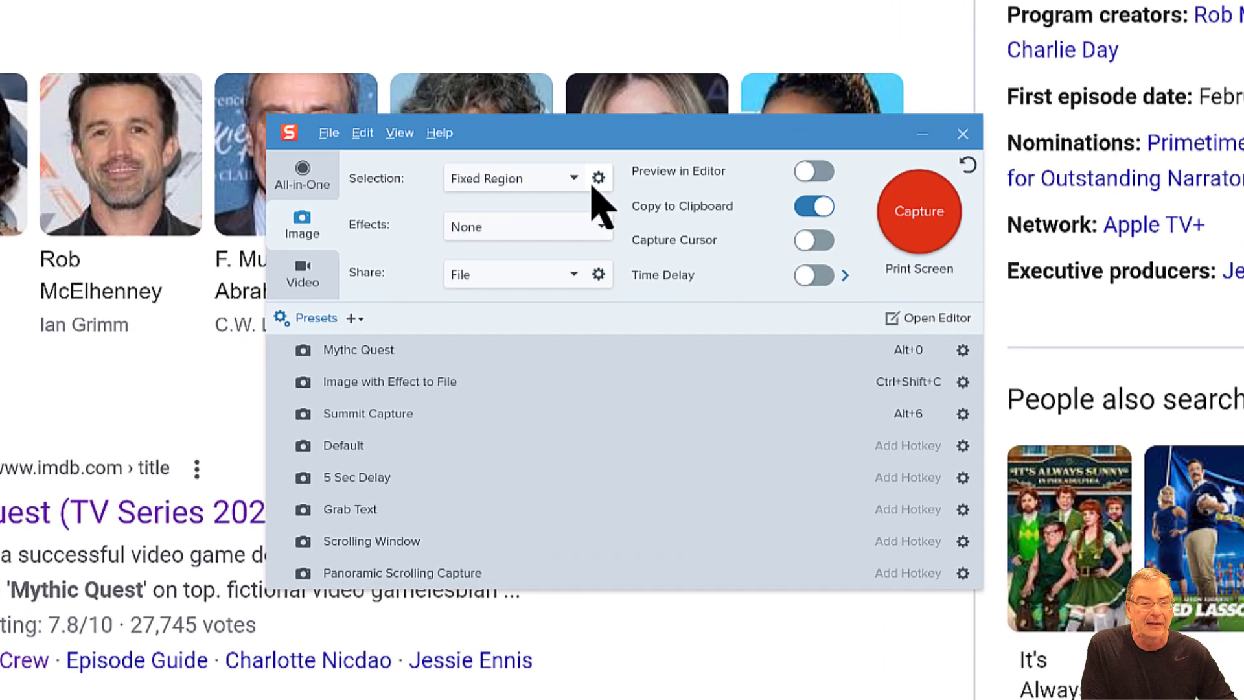
{"action": "left_click", "coordinate": [593, 184]}
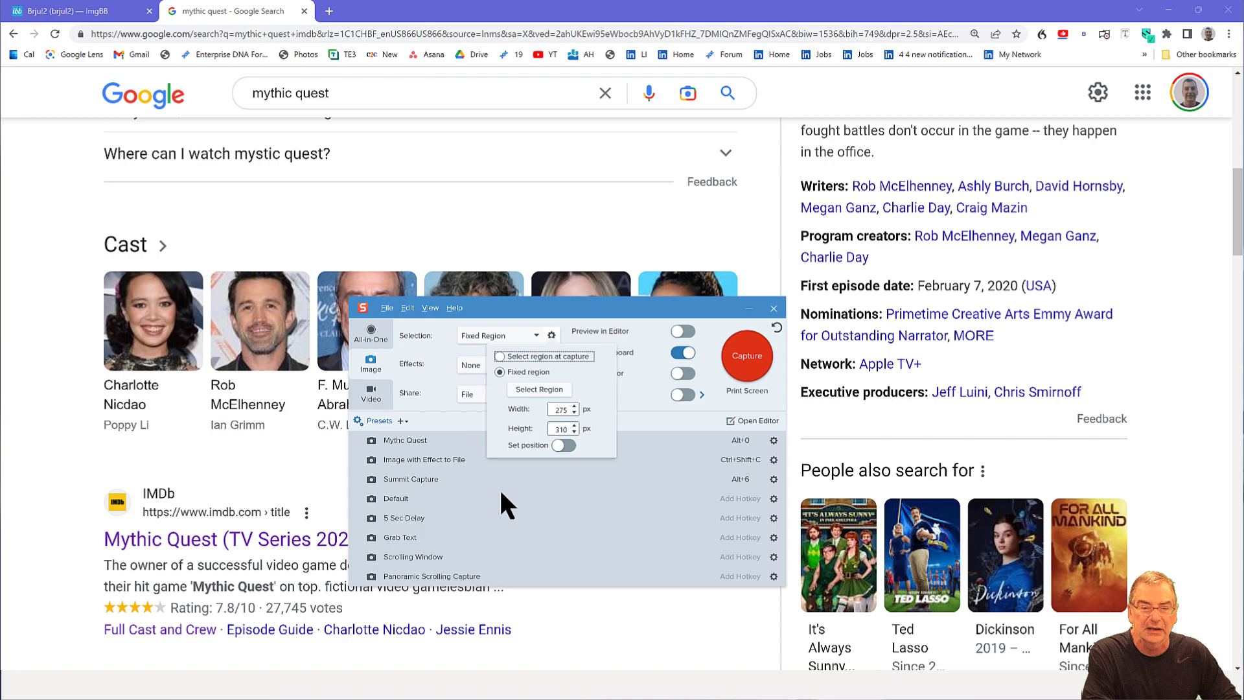
Capture Poppy's cast photo and save it to the Desktop as Poppy.png.
{"action": "key", "text": "Print"}
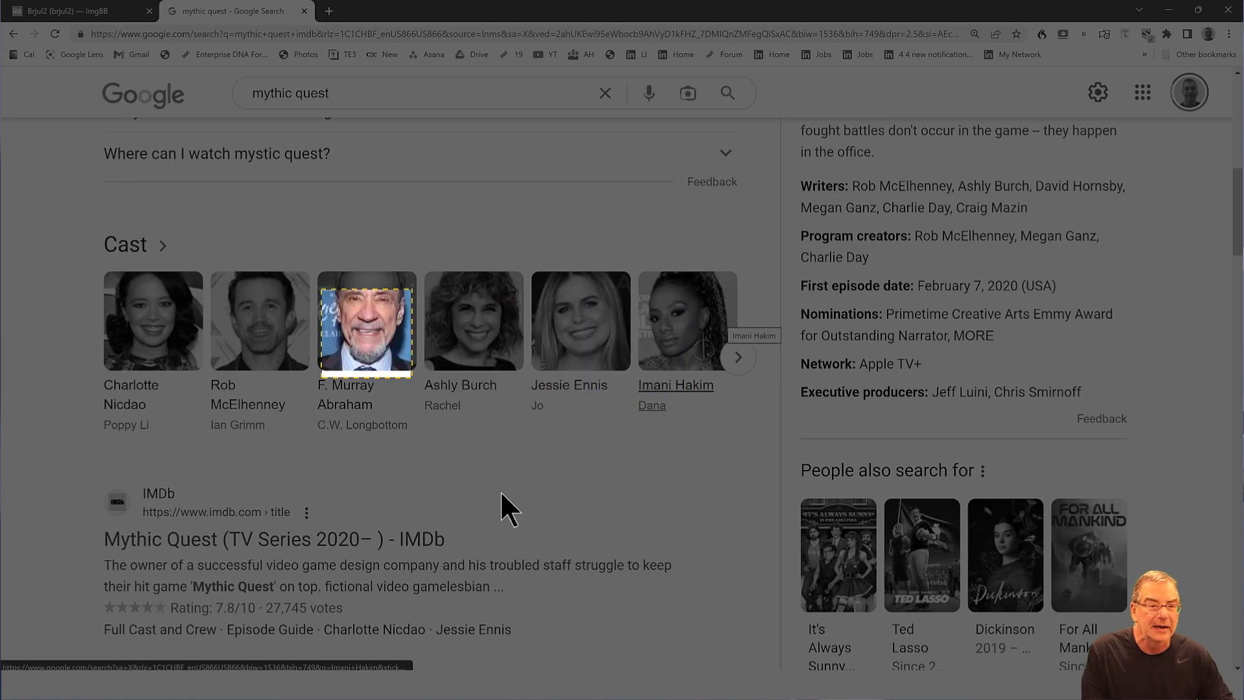
{"action": "left_click", "coordinate": [150, 313]}
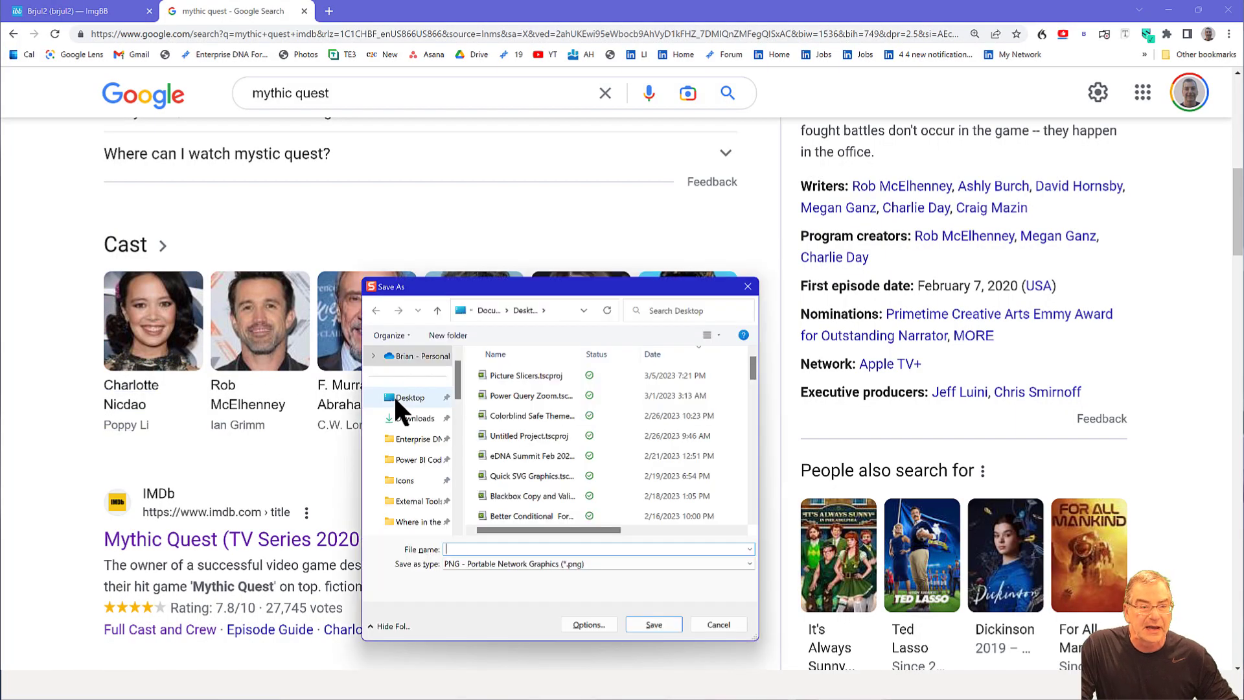
{"action": "left_click", "coordinate": [412, 397]}
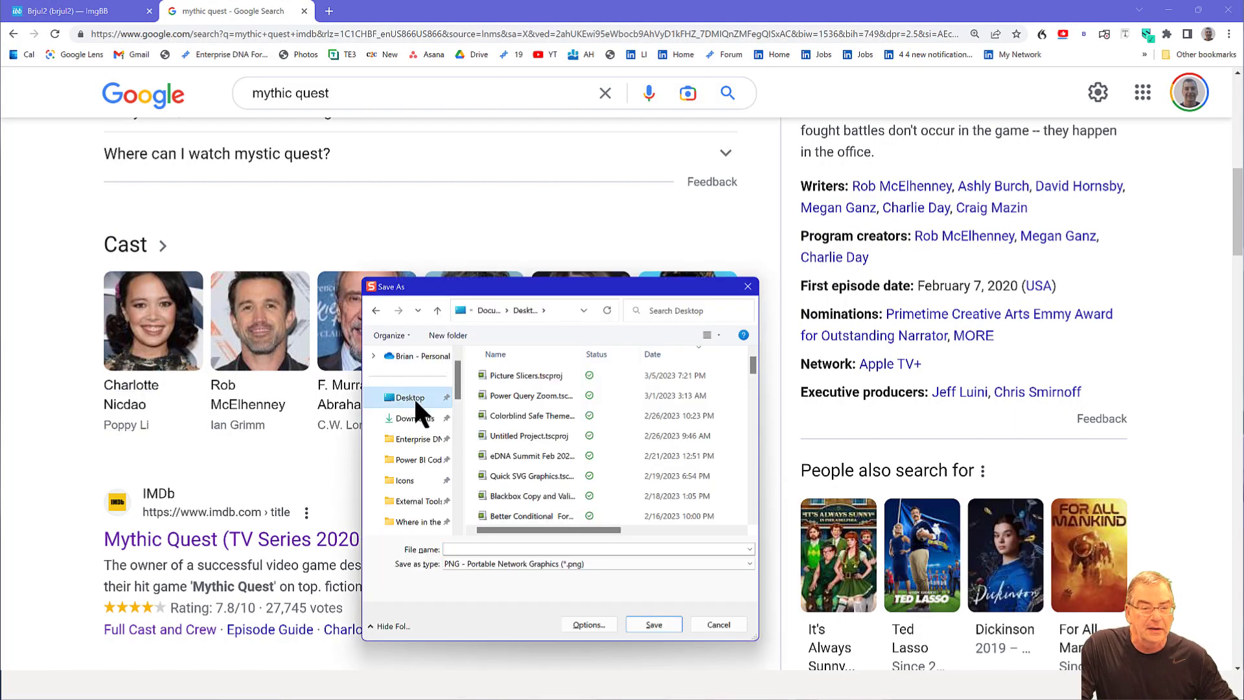
{"action": "left_click", "coordinate": [489, 549]}
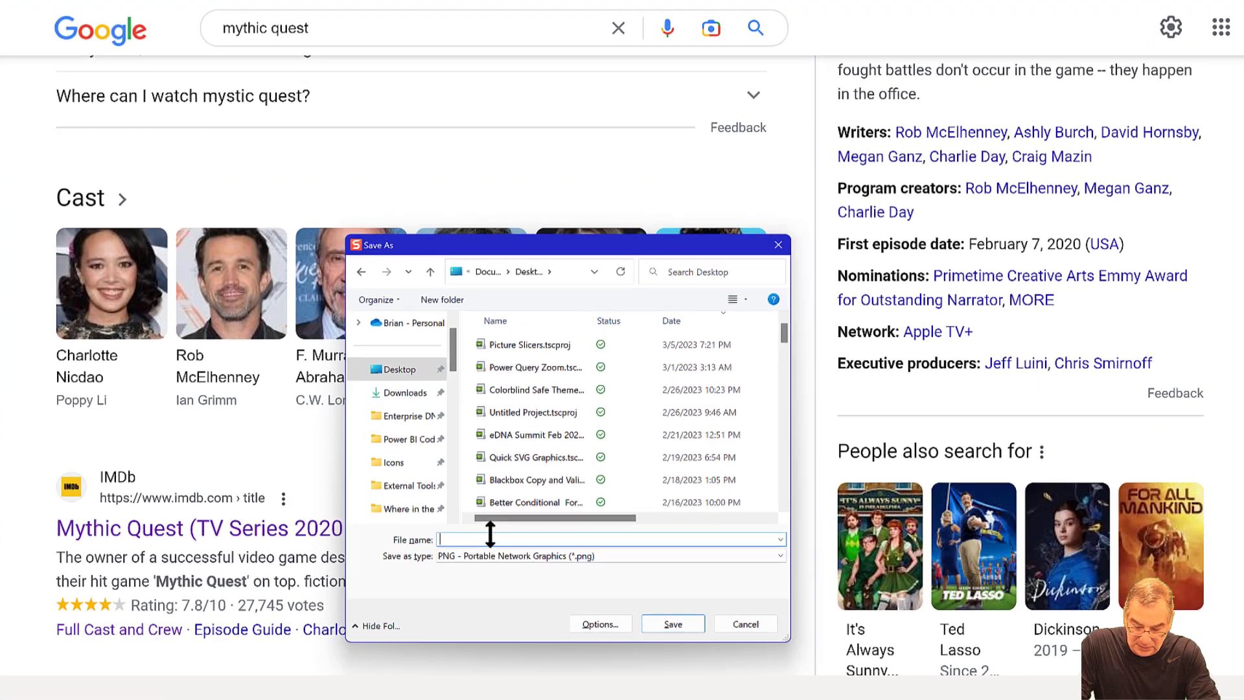
{"action": "type", "text": "Po"}
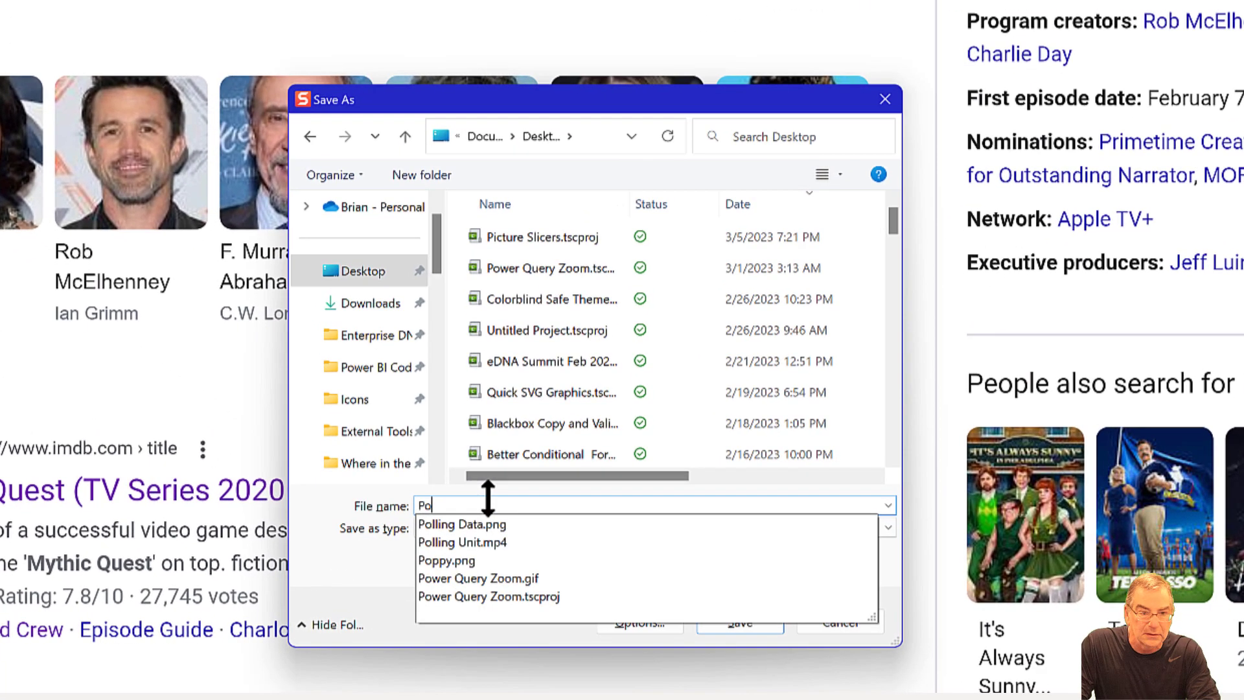
{"action": "type", "text": "ppy"}
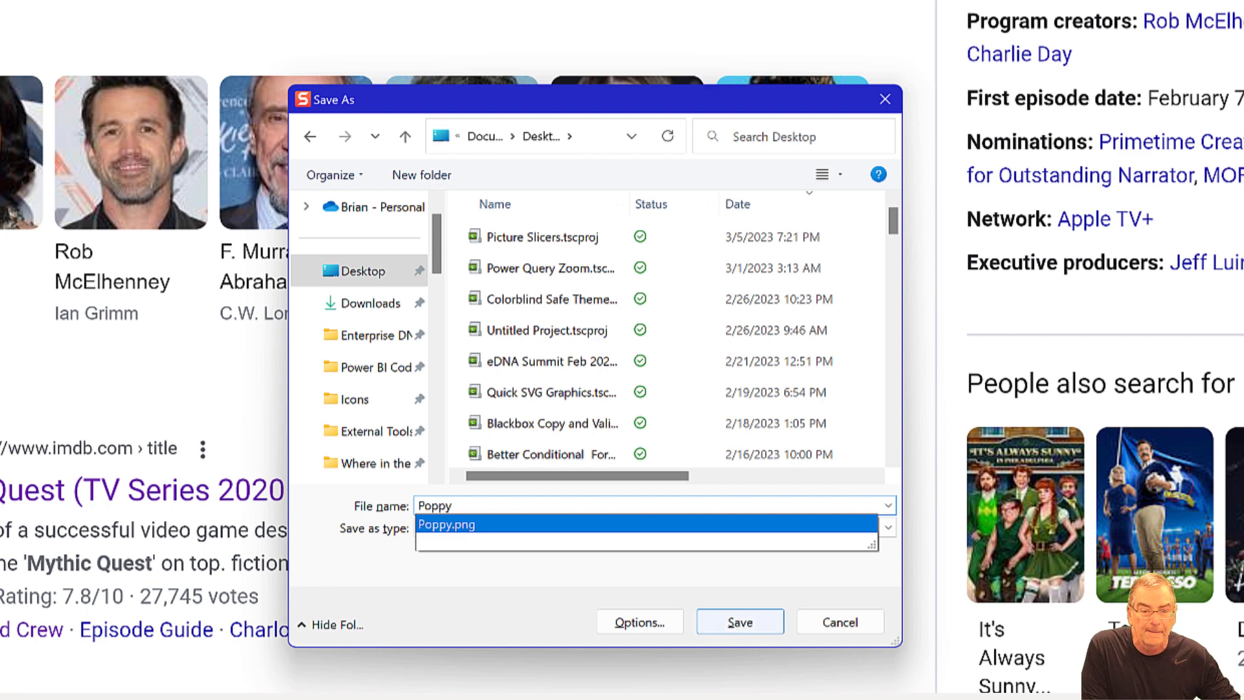
{"action": "key", "text": "Escape"}
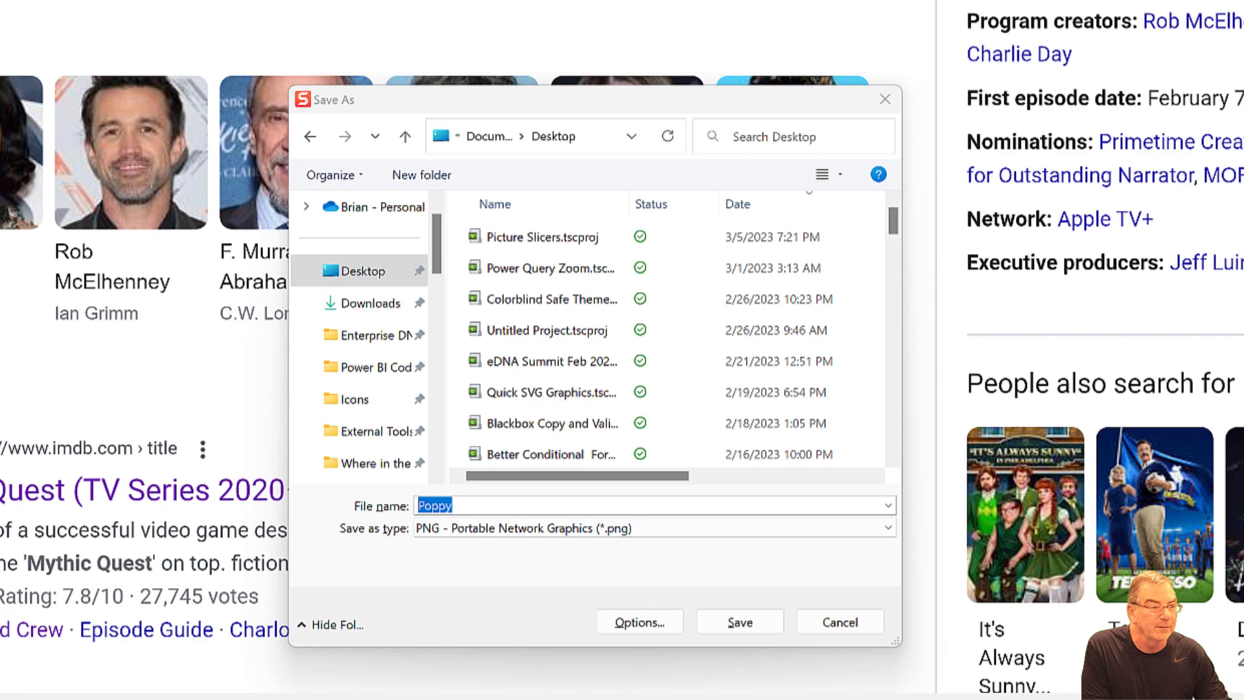
{"action": "key", "text": "Return"}
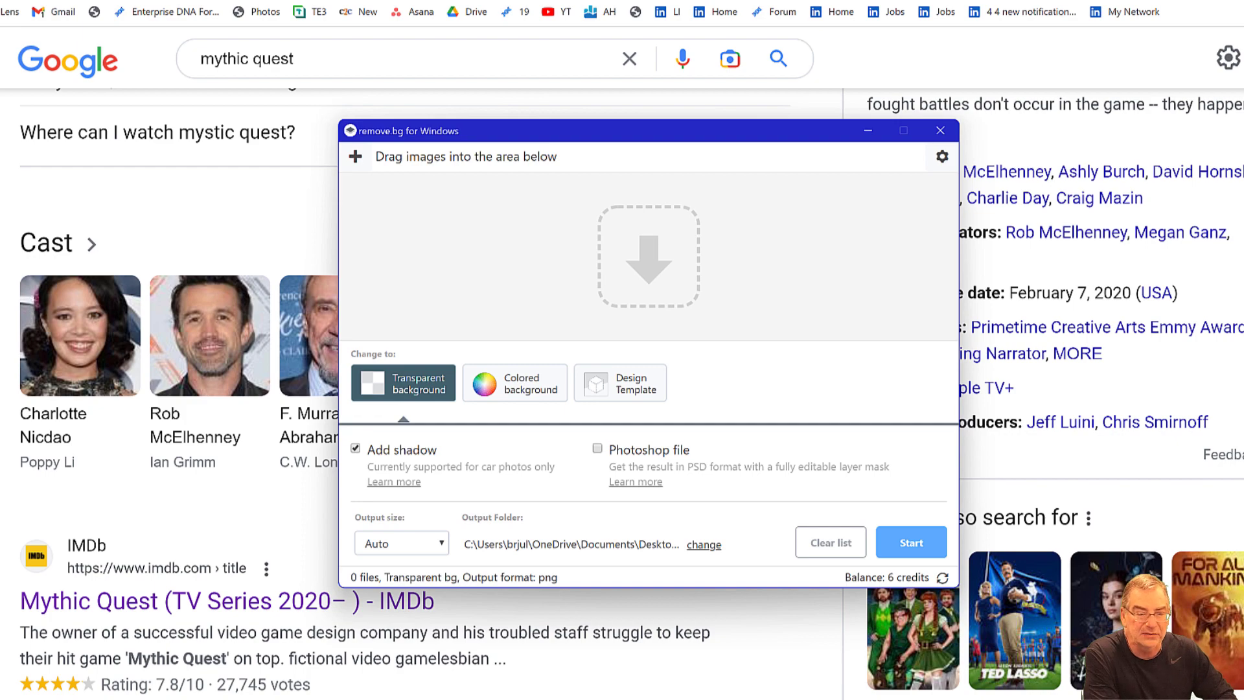
Remove the backgrounds from the four cast photos as transparent PNGs, then close remove.bg.
{"action": "key", "text": "super+e"}
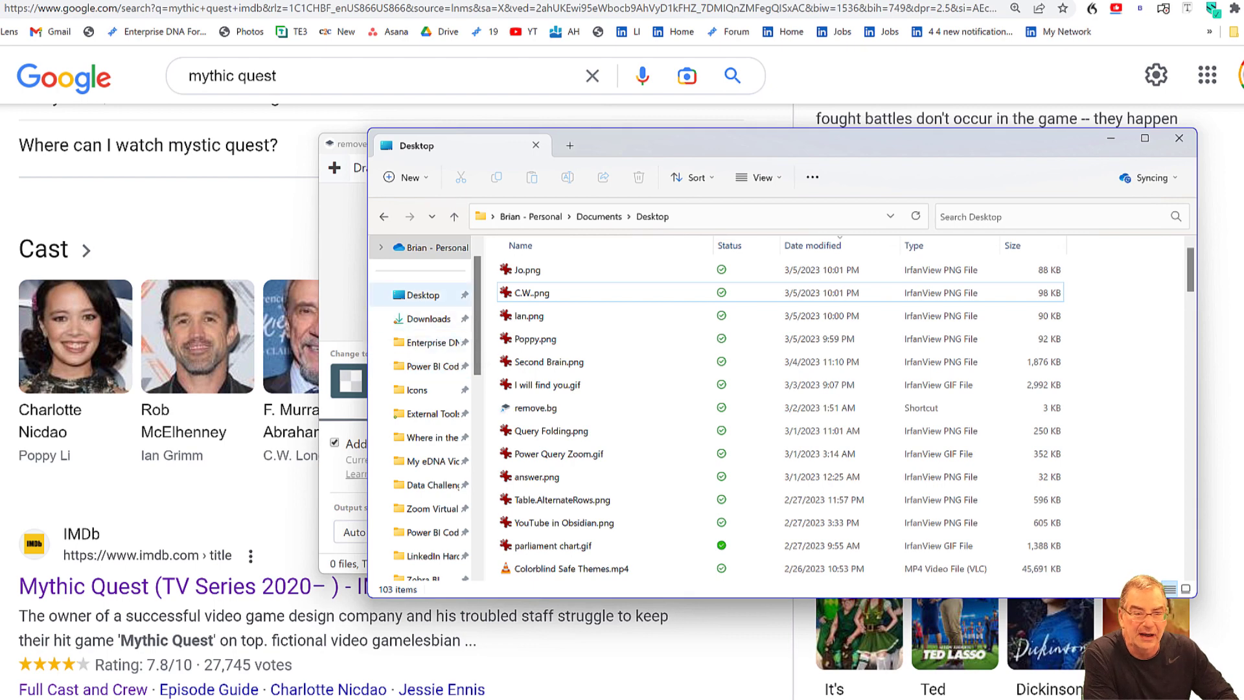
{"action": "left_click", "coordinate": [423, 294]}
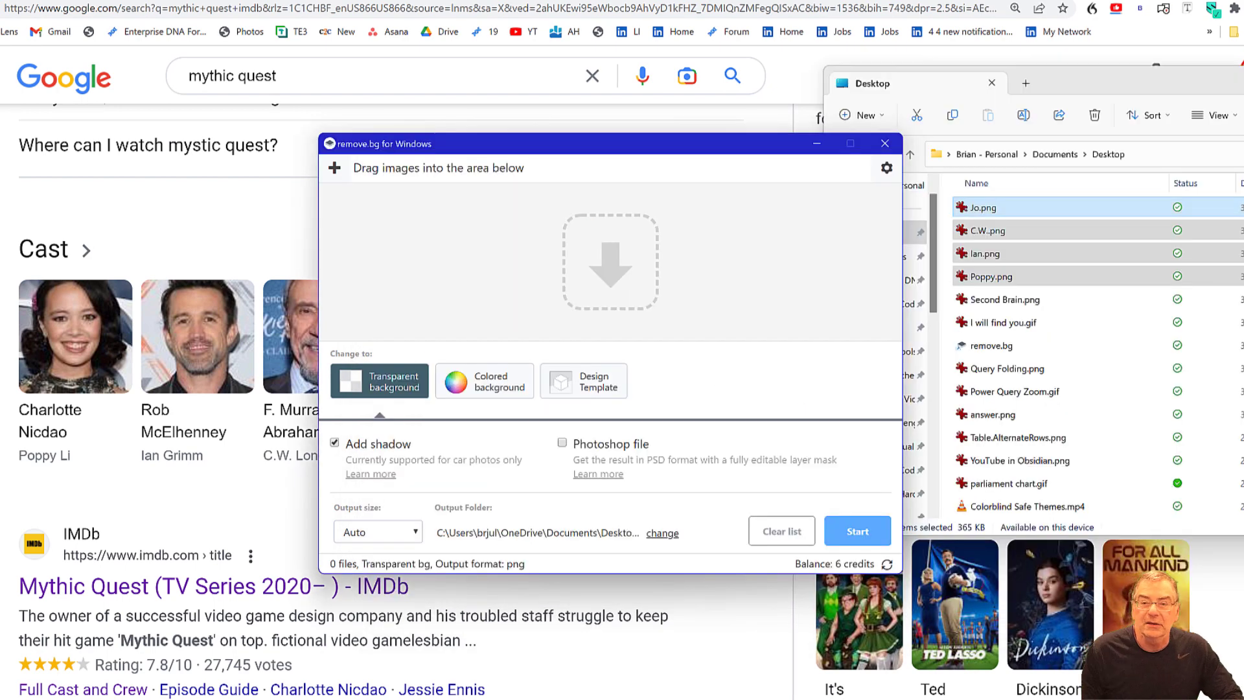
{"action": "left_click_drag", "start_coordinate": [985, 207], "coordinate": [609, 285]}
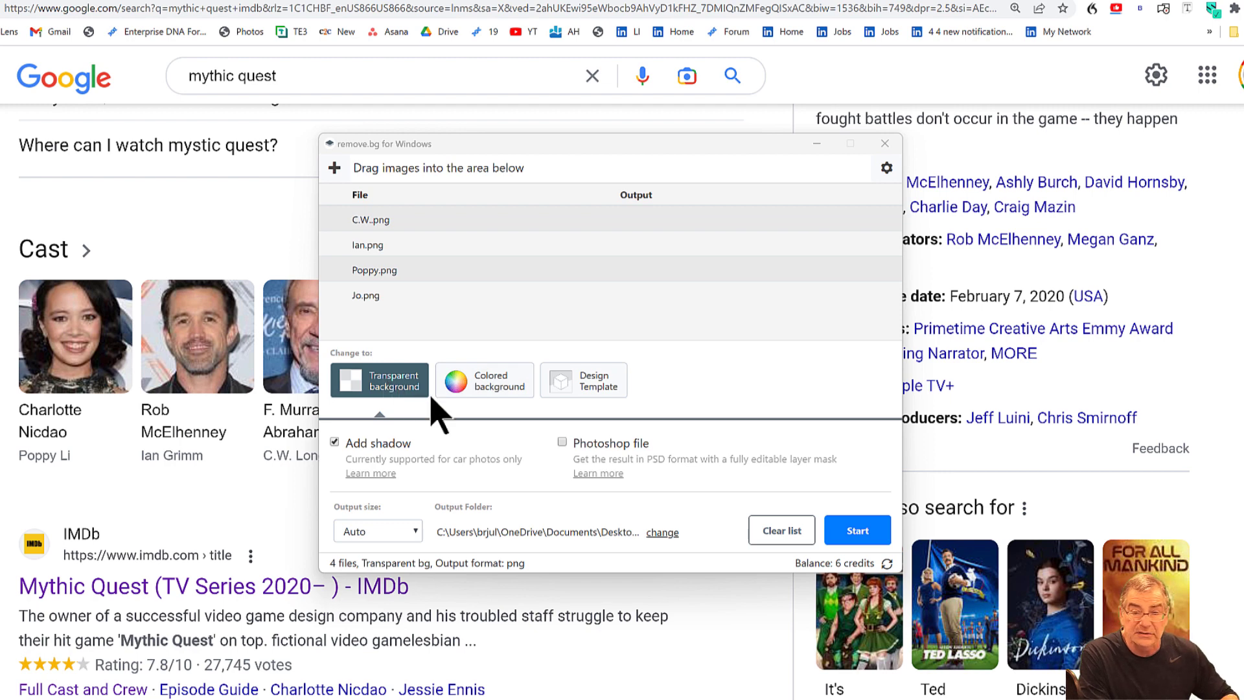
{"action": "left_click", "coordinate": [866, 531]}
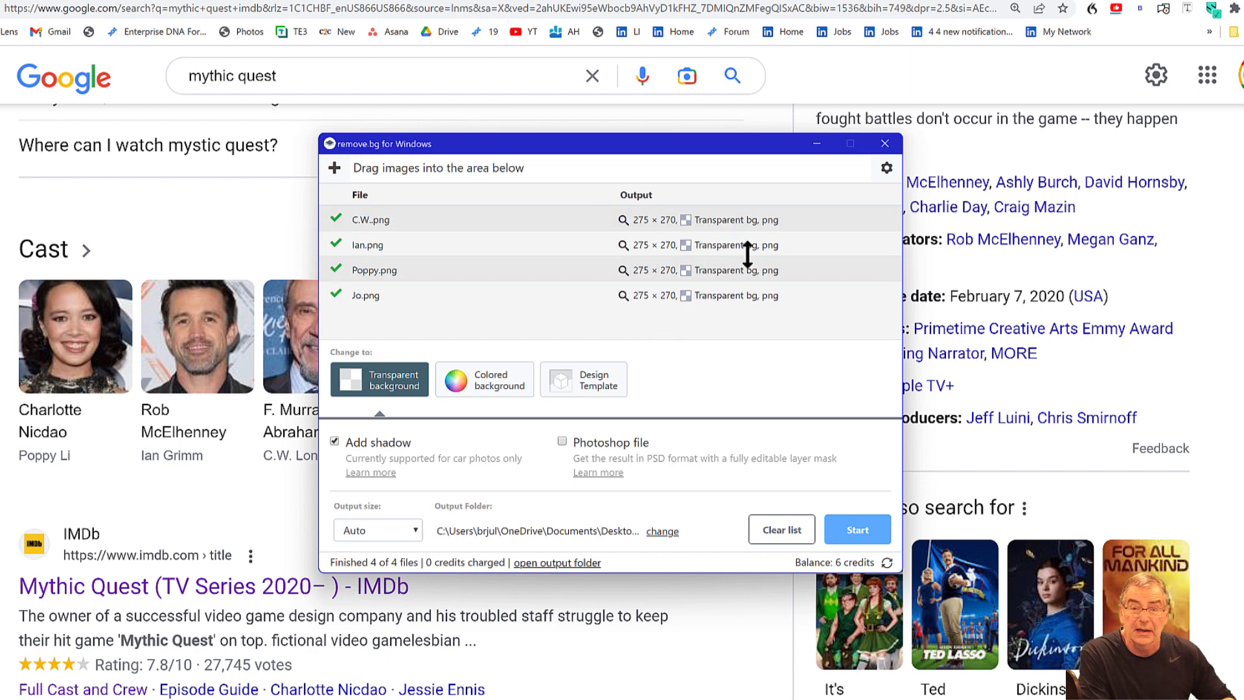
{"action": "left_click", "coordinate": [885, 144]}
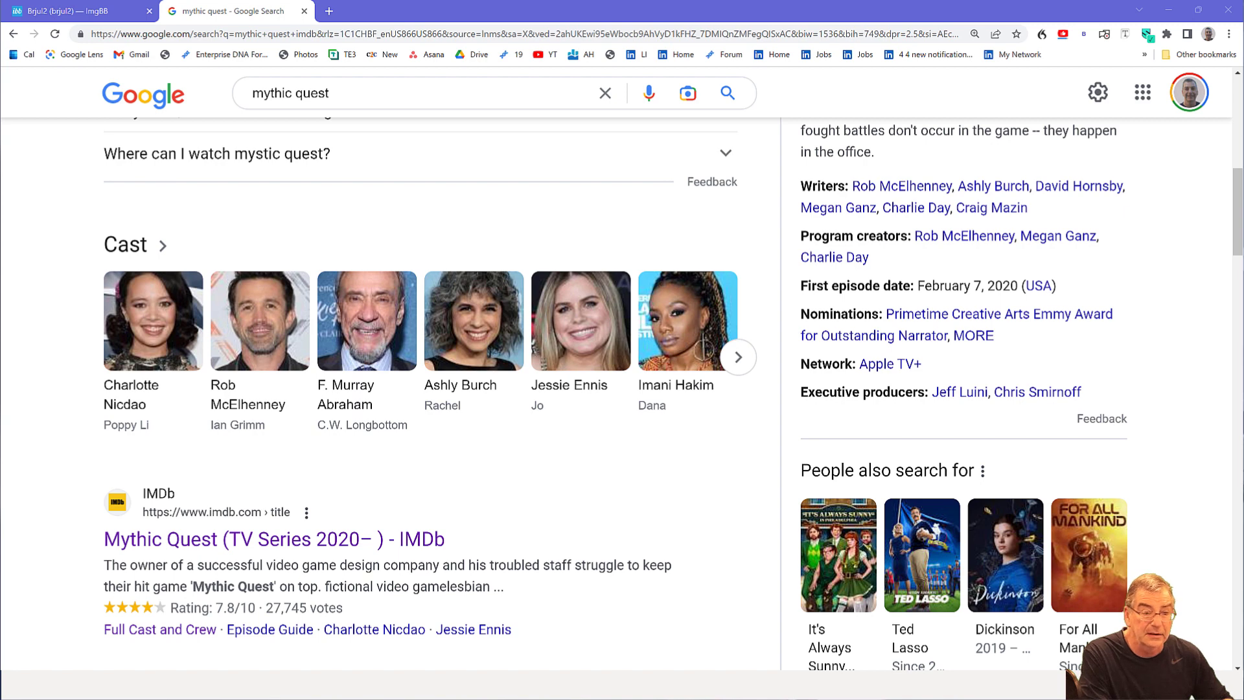
Preview the finished cast photos, from C.W. through Poppy, in the Pics folder.
{"action": "key", "text": "alt+Tab"}
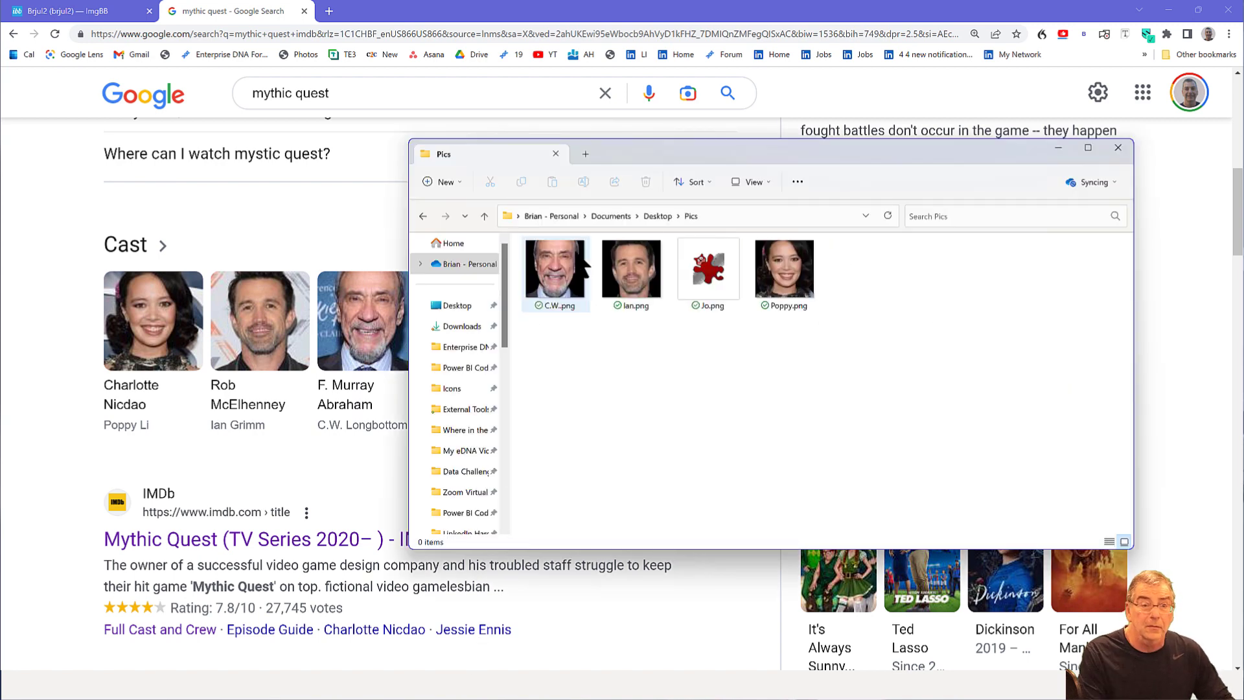
{"action": "left_click", "coordinate": [565, 256]}
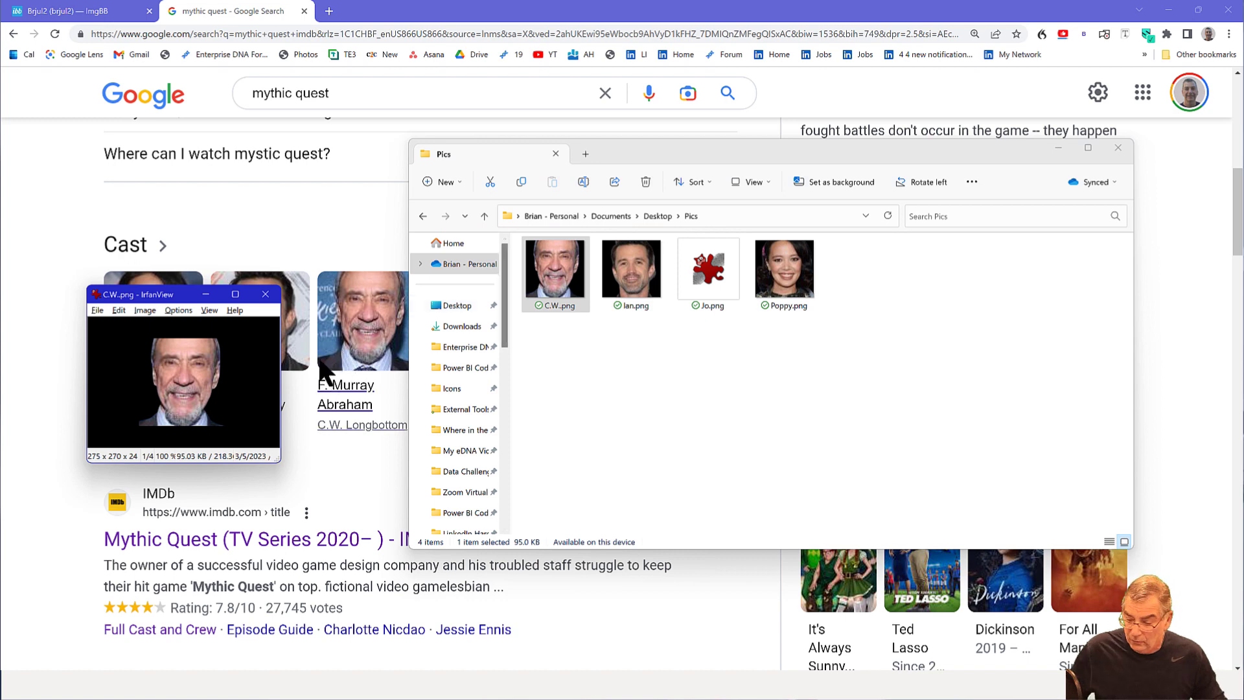
{"action": "key", "text": "Right"}
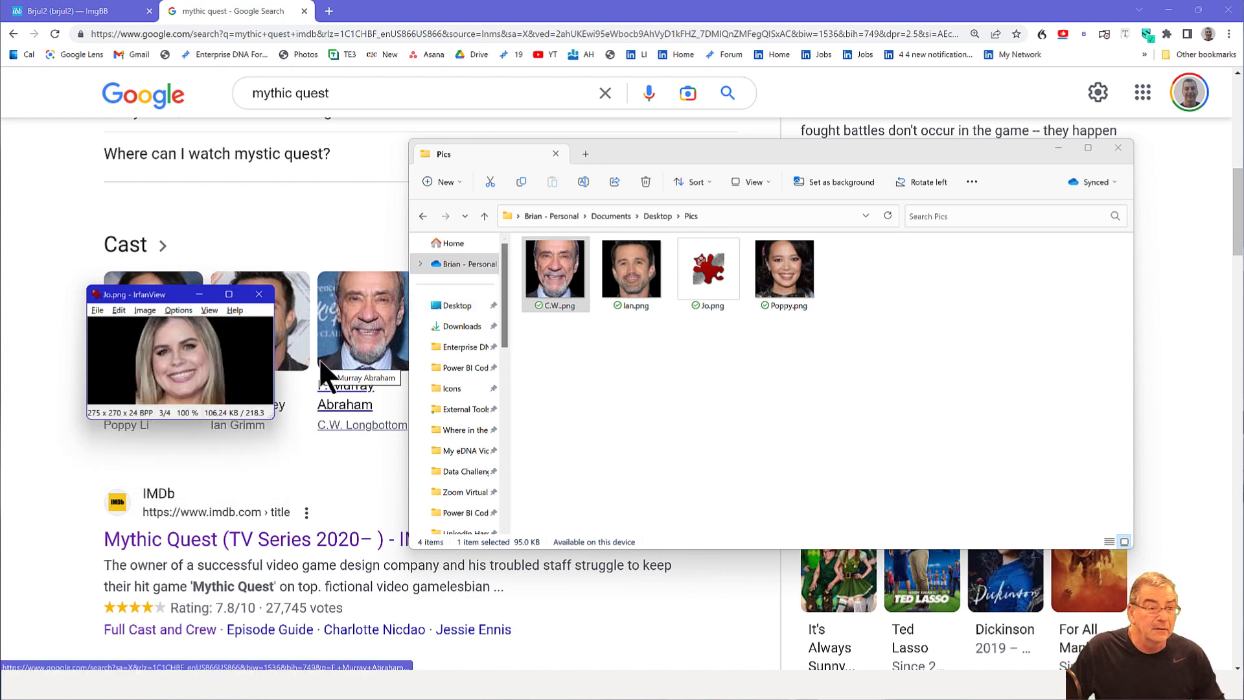
{"action": "key", "text": "space"}
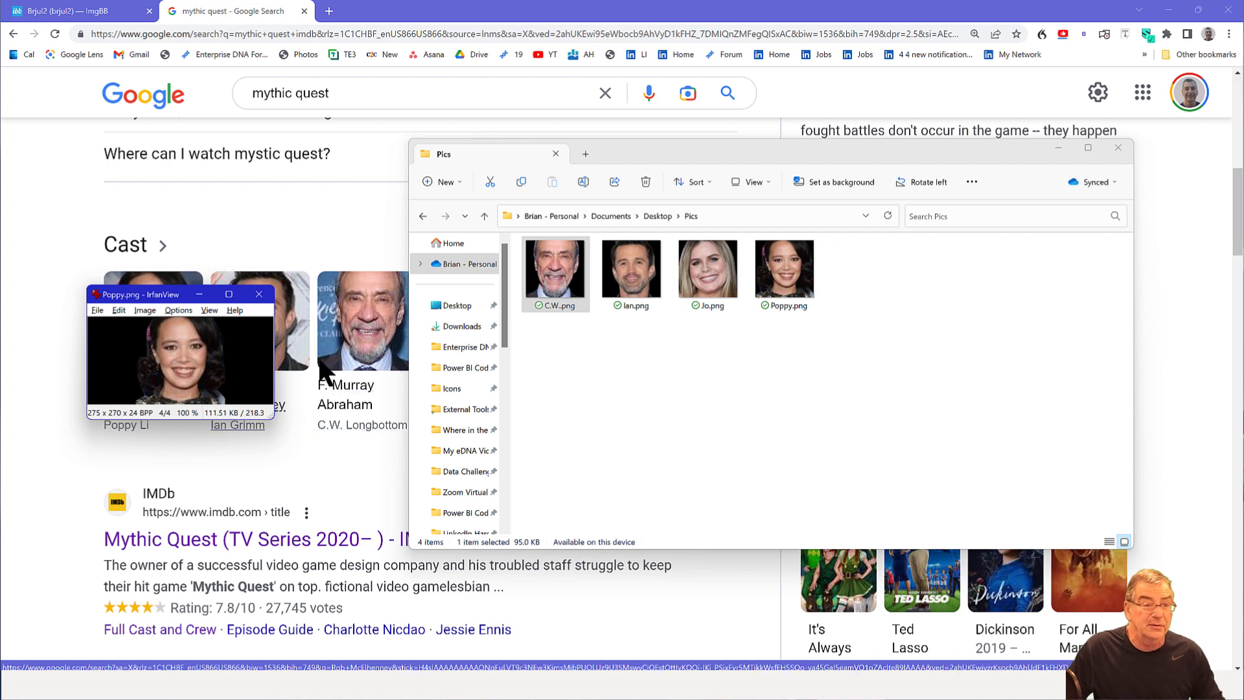
Close the photo viewer and Pics folder, returning to the Power BI report.
{"action": "left_click", "coordinate": [257, 293]}
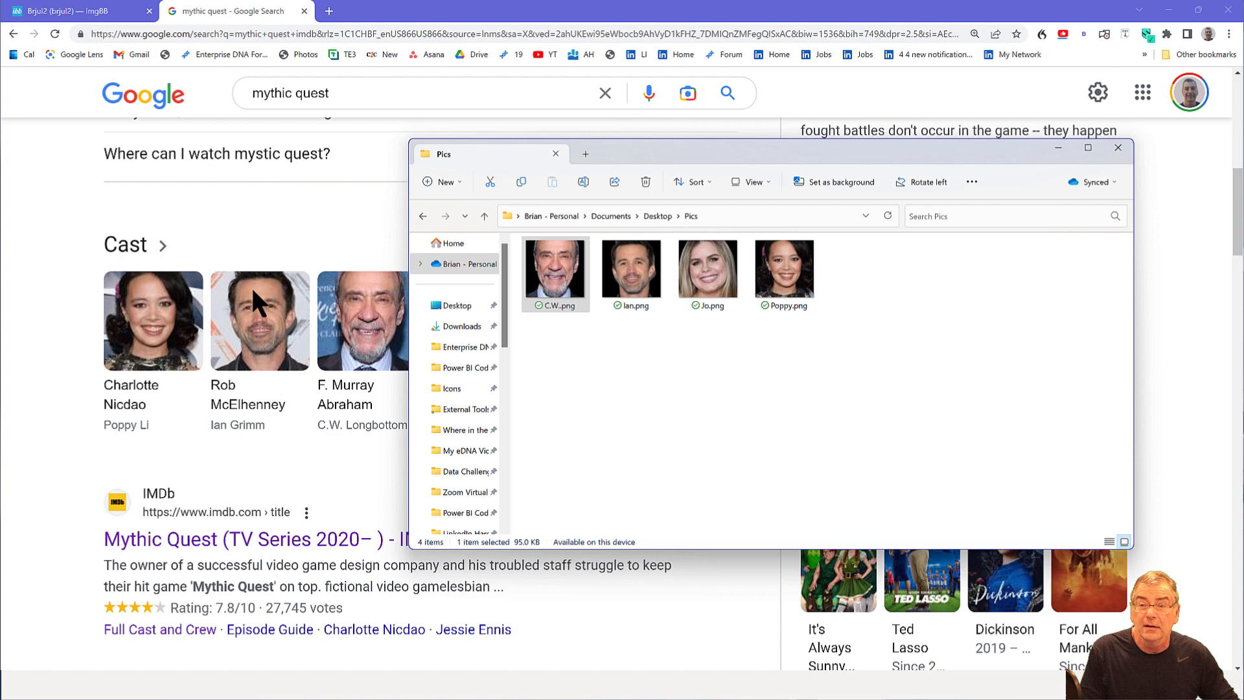
{"action": "left_click", "coordinate": [1123, 145]}
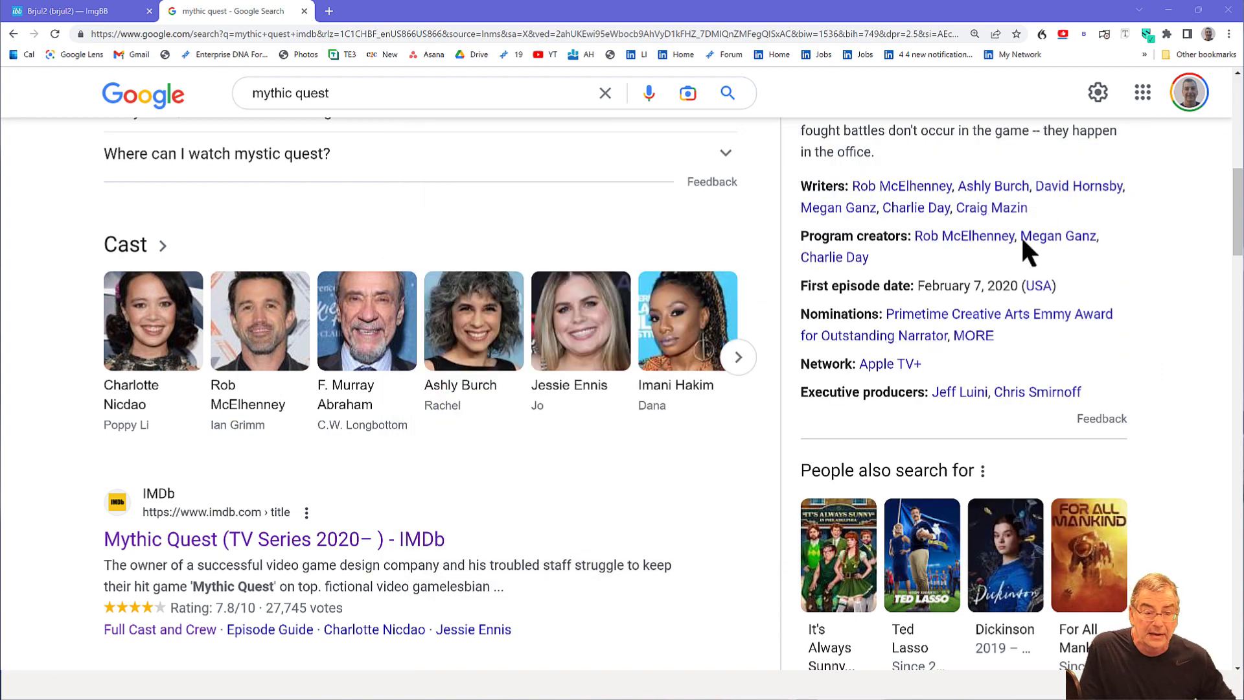
{"action": "key", "text": "alt+Tab"}
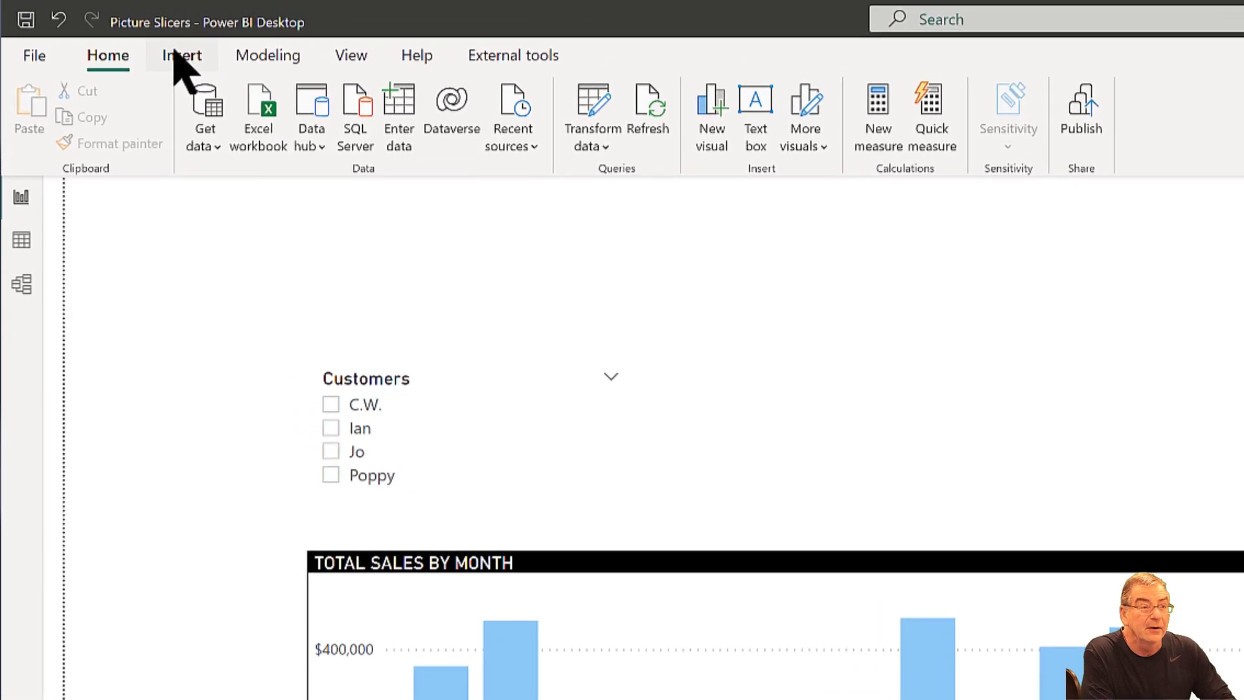
Find 'chicl' in the AppSource visuals and add Chiclet Slicer to the report.
{"action": "left_click", "coordinate": [174, 55]}
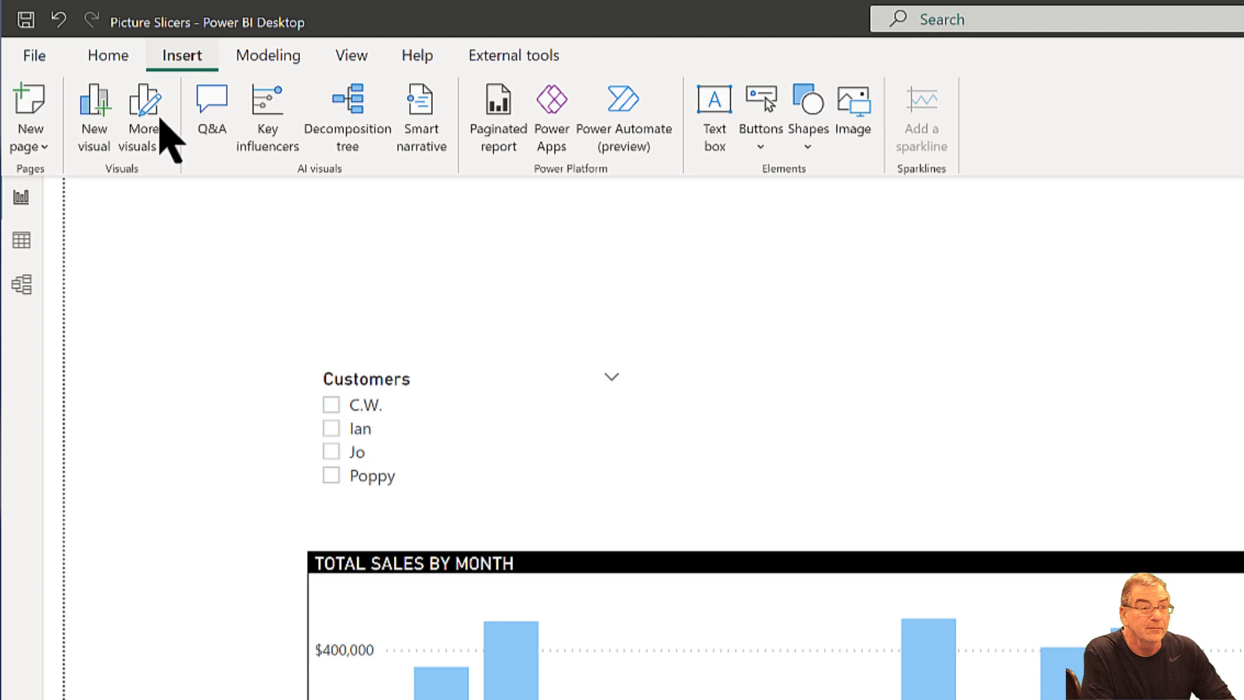
{"action": "left_click", "coordinate": [139, 154]}
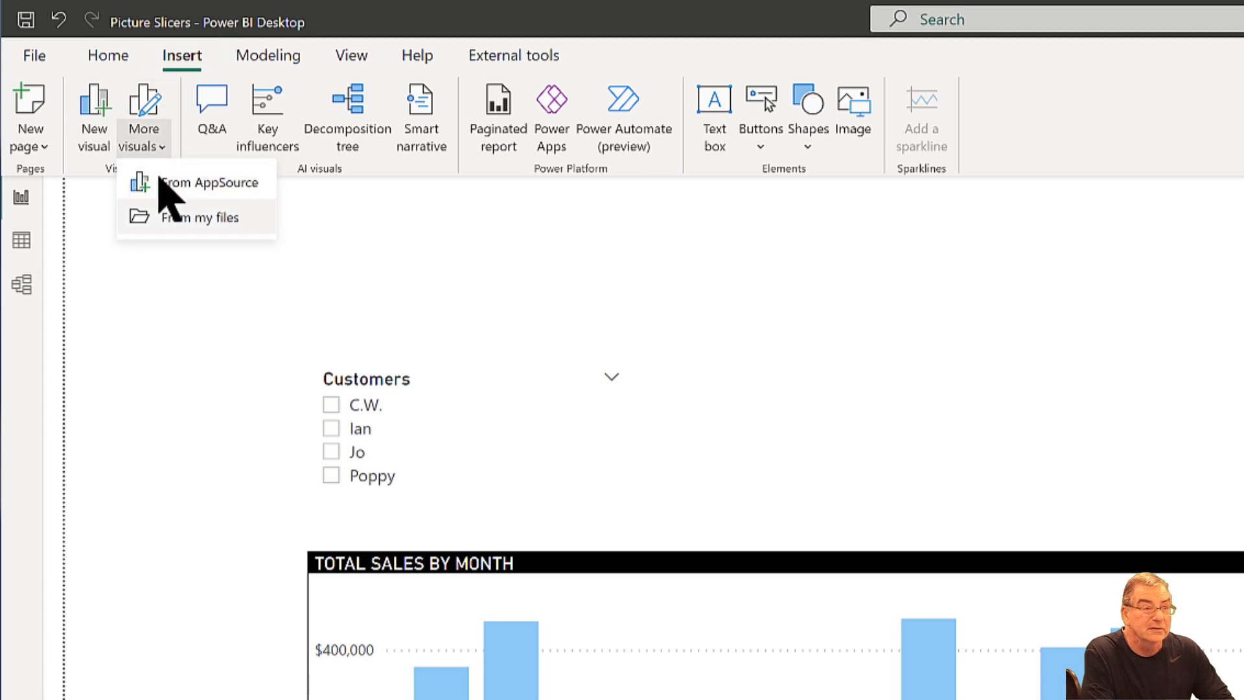
{"action": "left_click", "coordinate": [188, 217]}
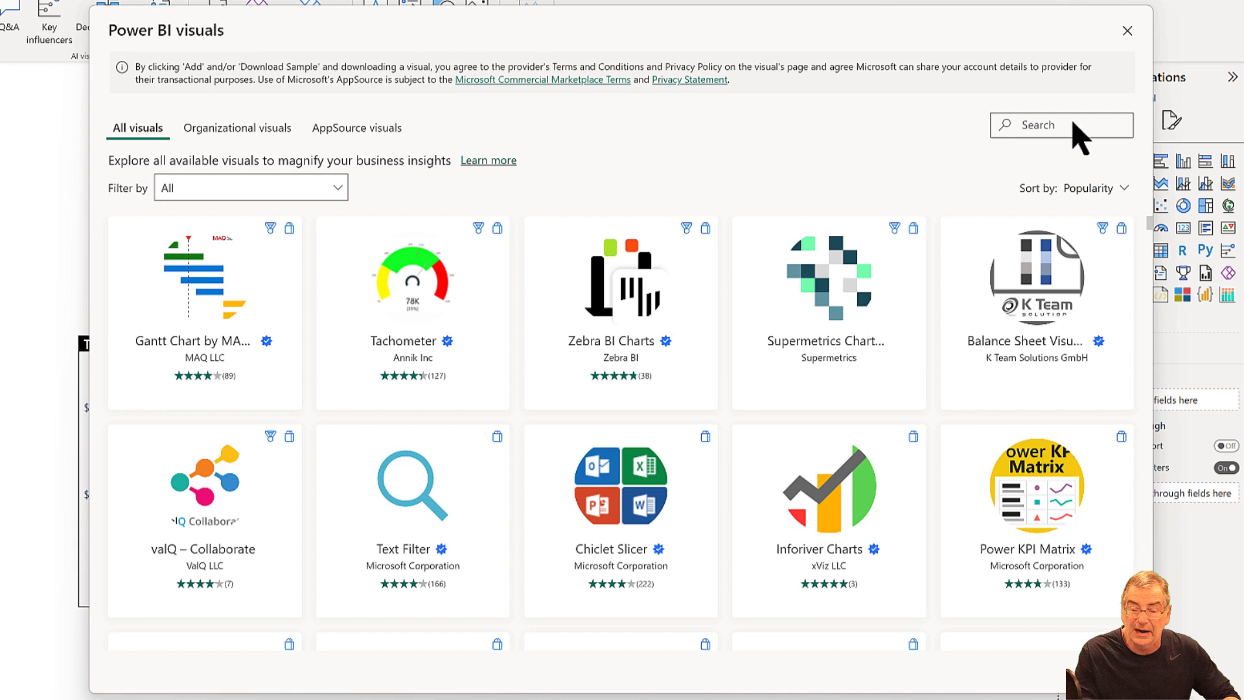
{"action": "type", "text": "chicl"}
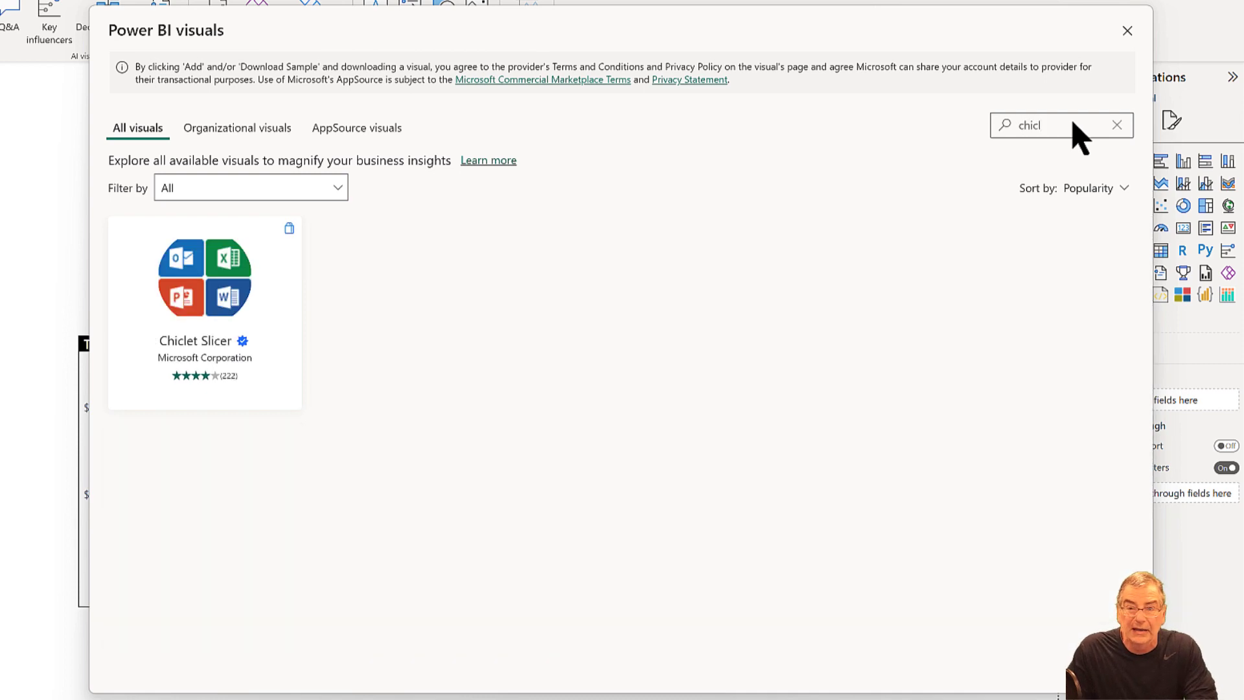
{"action": "type", "text": "t"}
{"action": "key", "text": "BackSpace"}
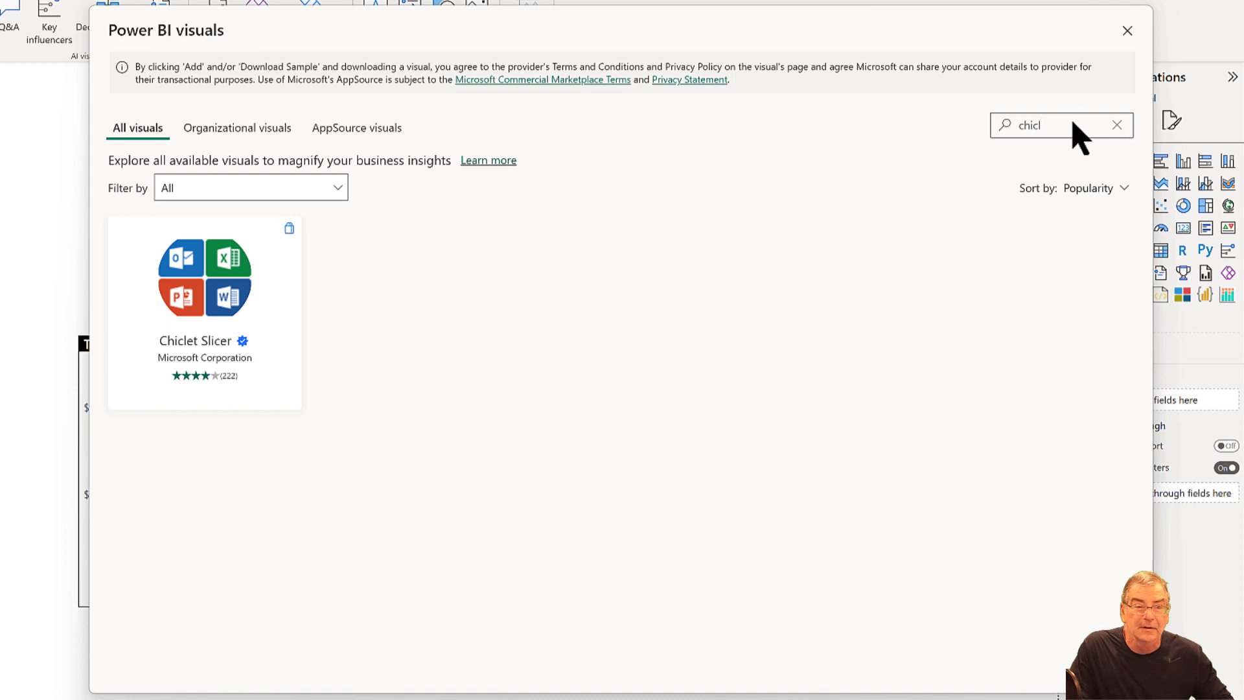
{"action": "left_click", "coordinate": [249, 296]}
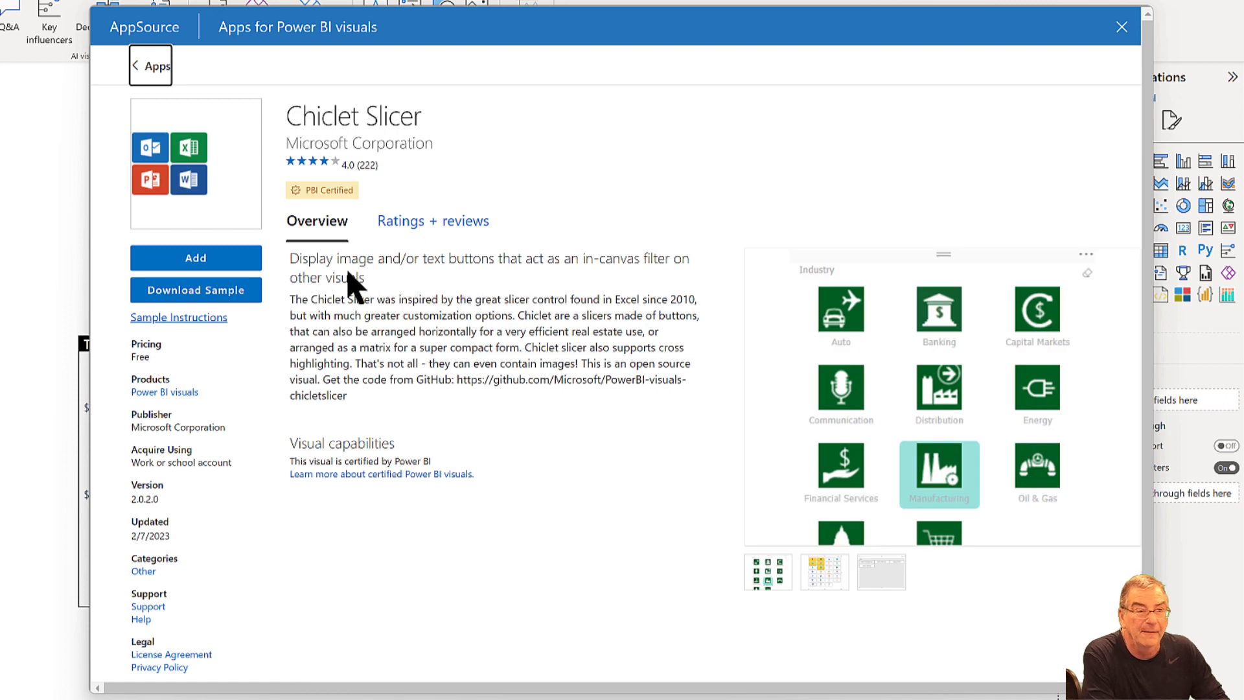
{"action": "left_click", "coordinate": [243, 265]}
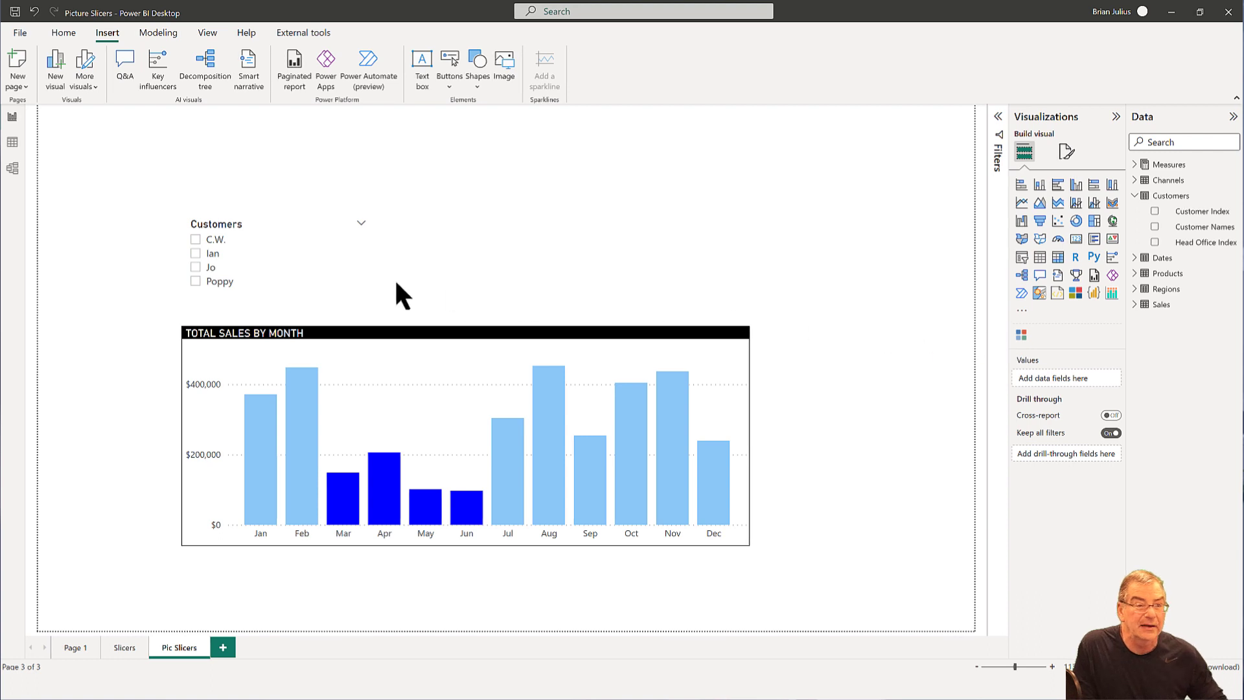
Convert the Customers slicer to a Chiclet Slicer and test the Jo, C.W. and Ian buttons.
{"action": "left_click", "coordinate": [304, 276]}
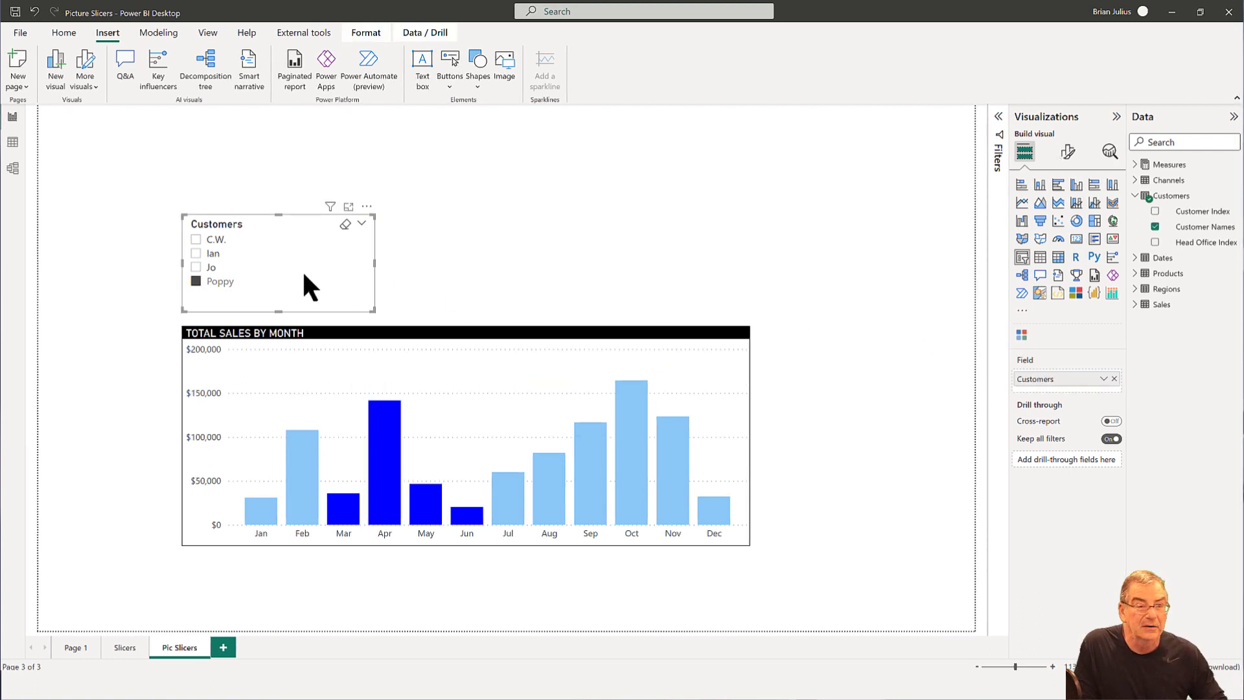
{"action": "left_click", "coordinate": [1021, 335]}
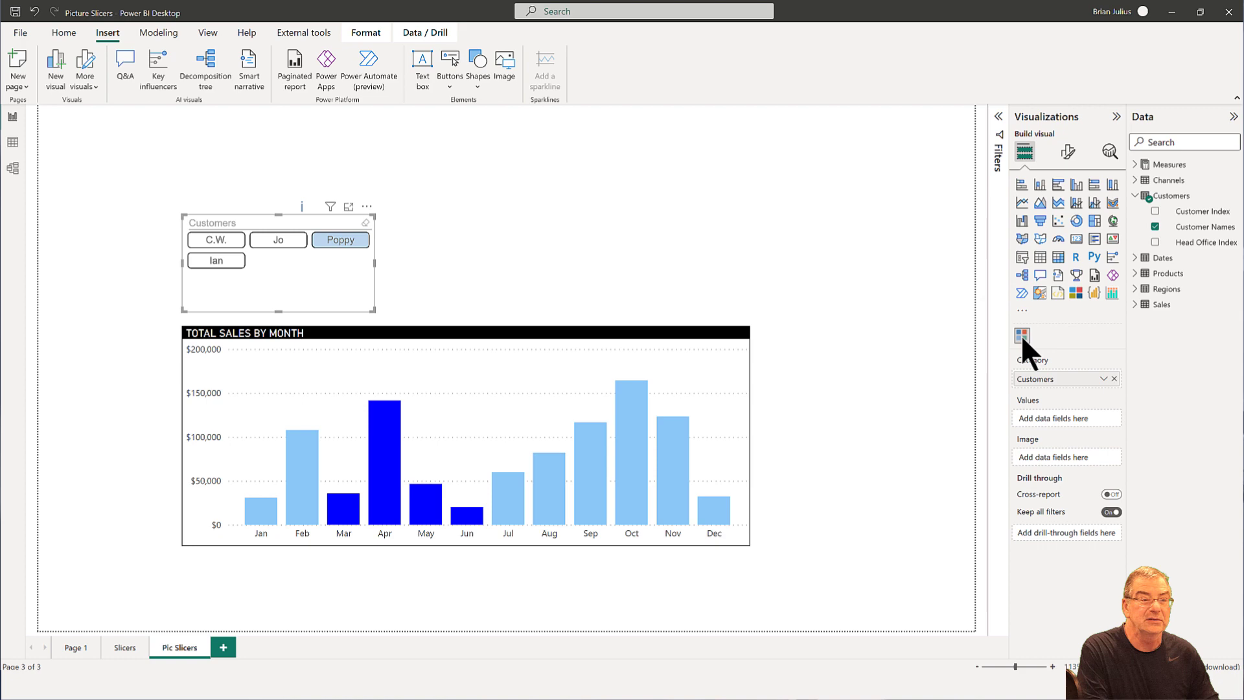
{"action": "left_click", "coordinate": [269, 238]}
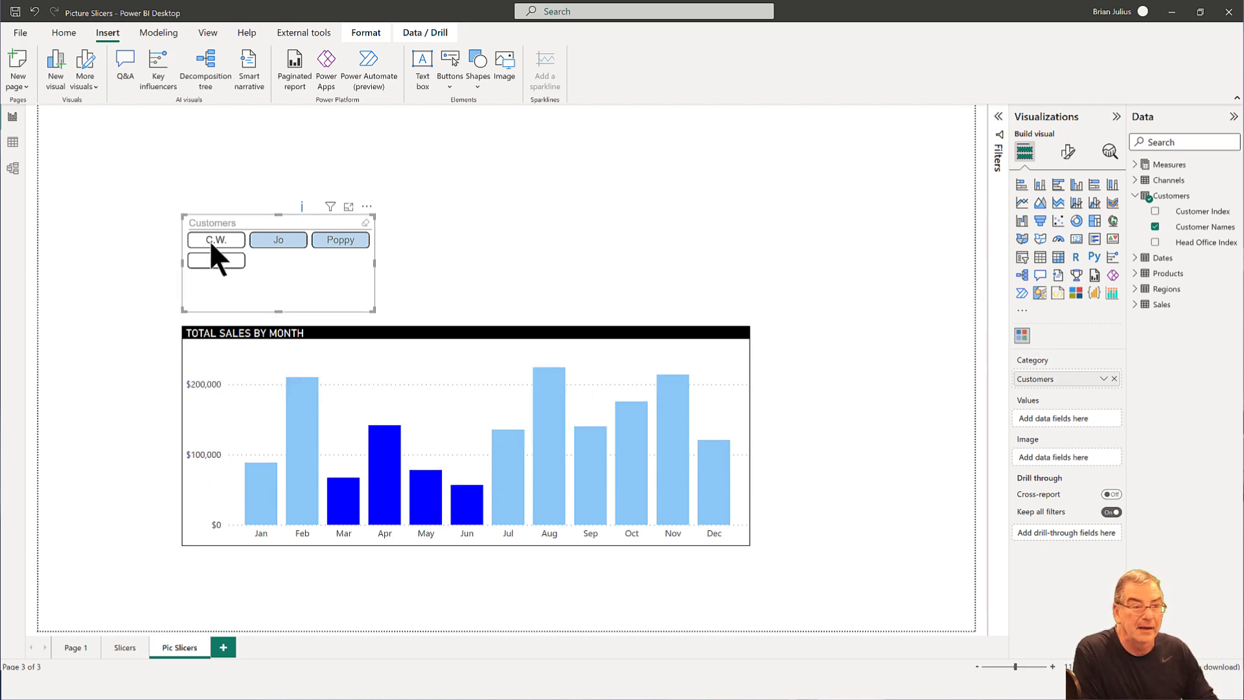
{"action": "left_click", "coordinate": [211, 244]}
{"action": "left_click", "coordinate": [215, 259]}
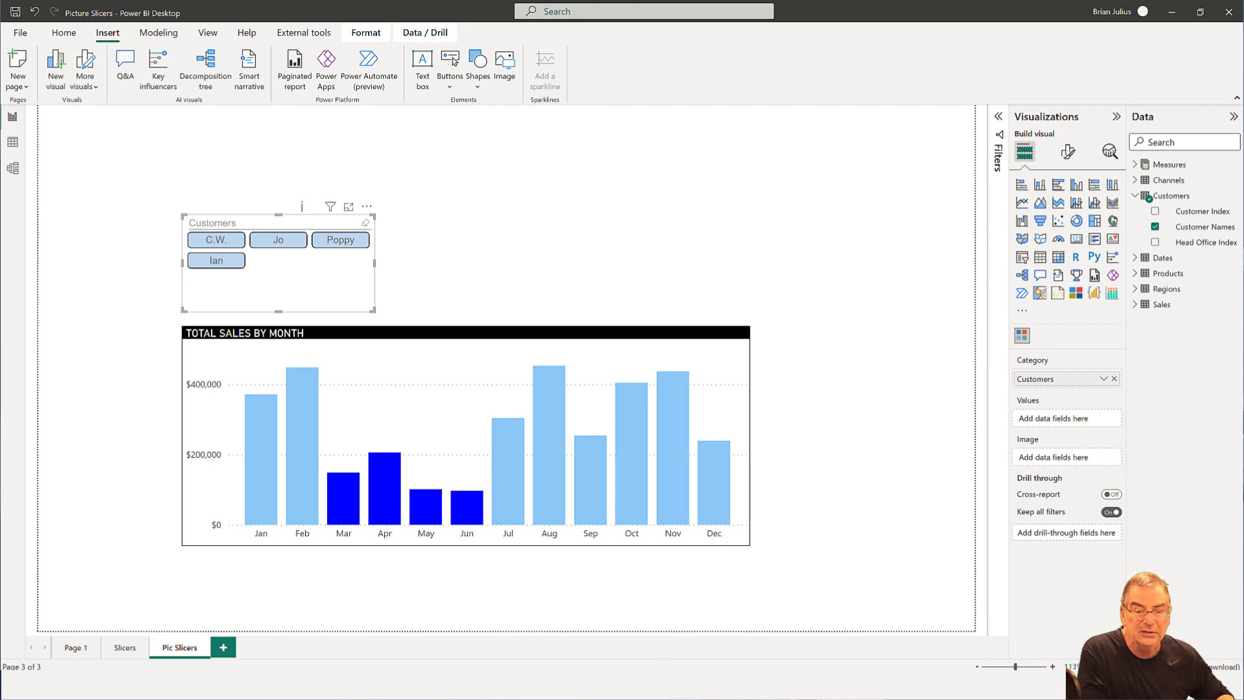
Bring Chrome forward to the ImgBB albums page.
{"action": "mouse_move", "coordinate": [678, 694]}
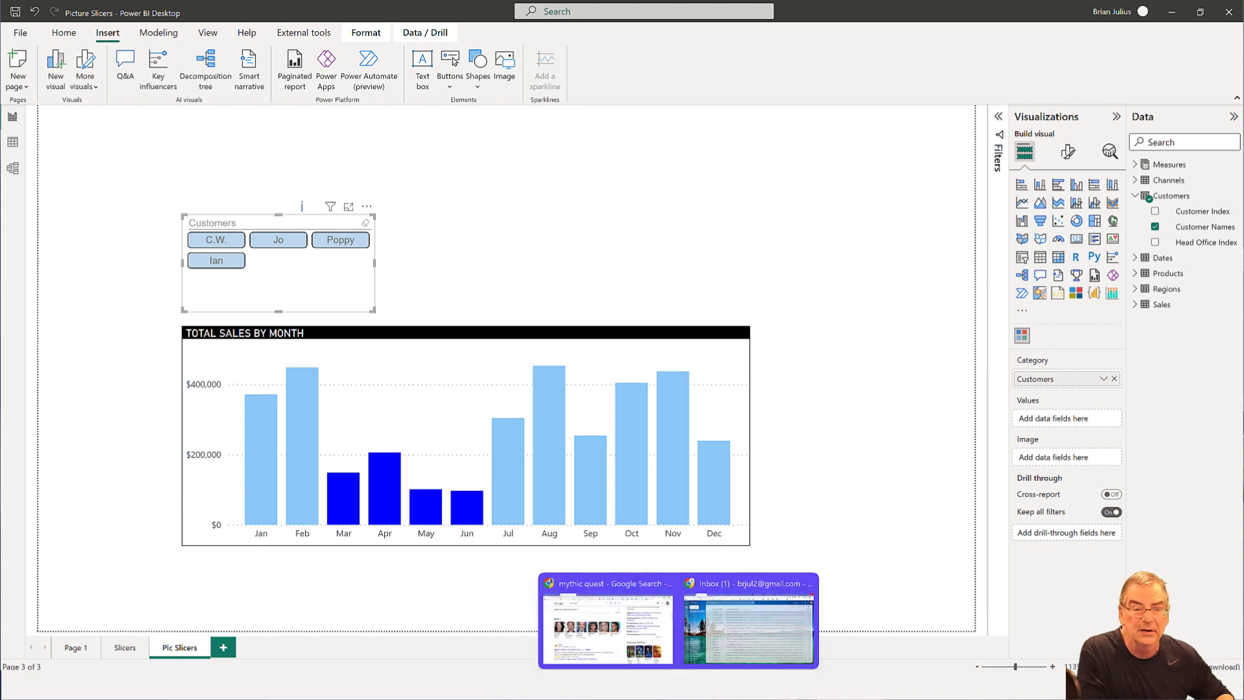
{"action": "left_click", "coordinate": [646, 601]}
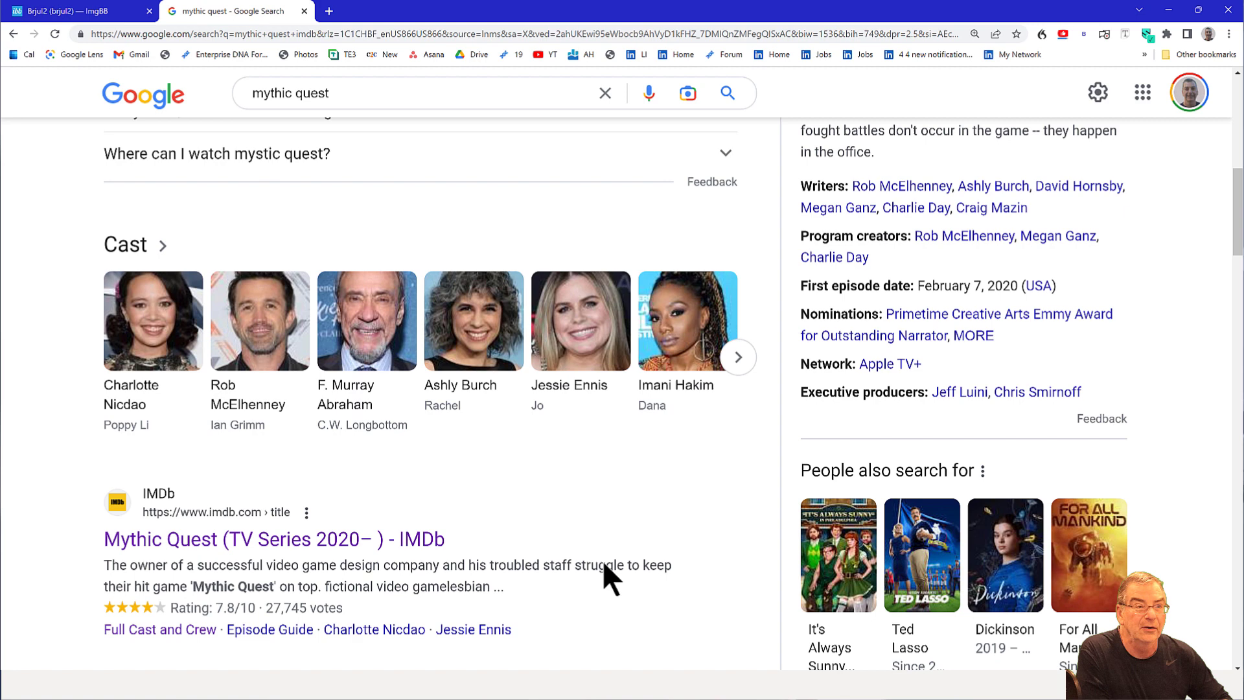
{"action": "left_click", "coordinate": [44, 6]}
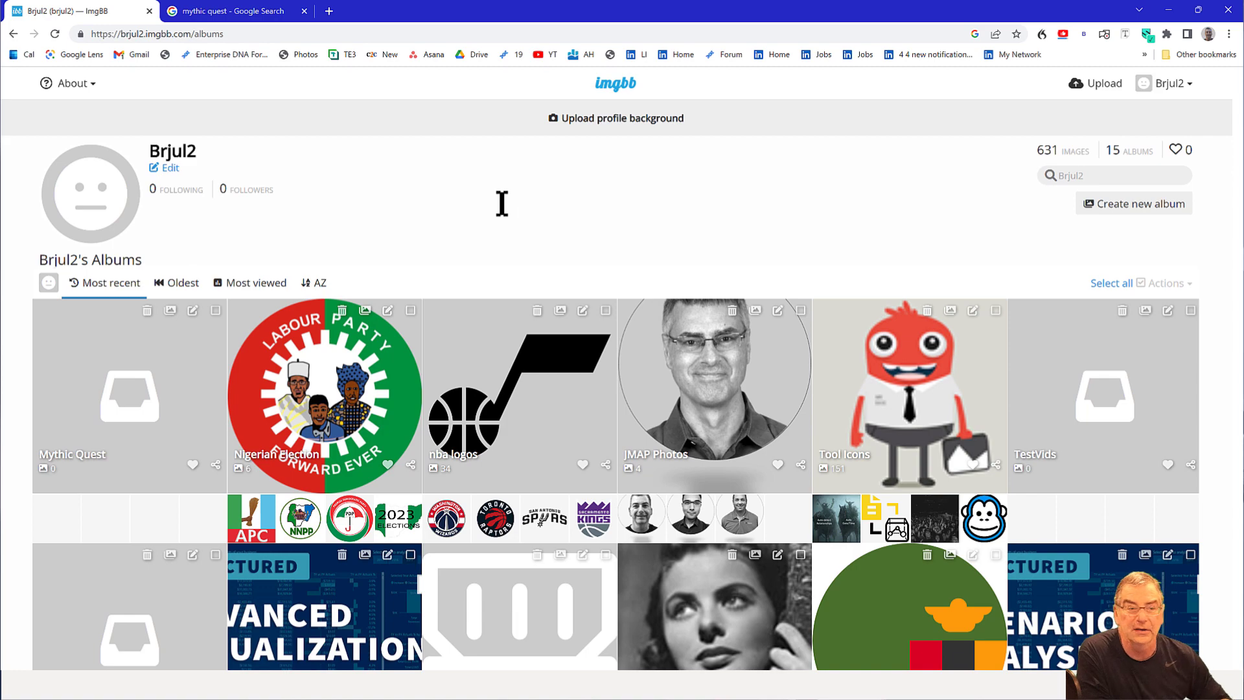
Create and save a new ImgBB album named 'Slicer Pics'.
{"action": "left_click", "coordinate": [1134, 202]}
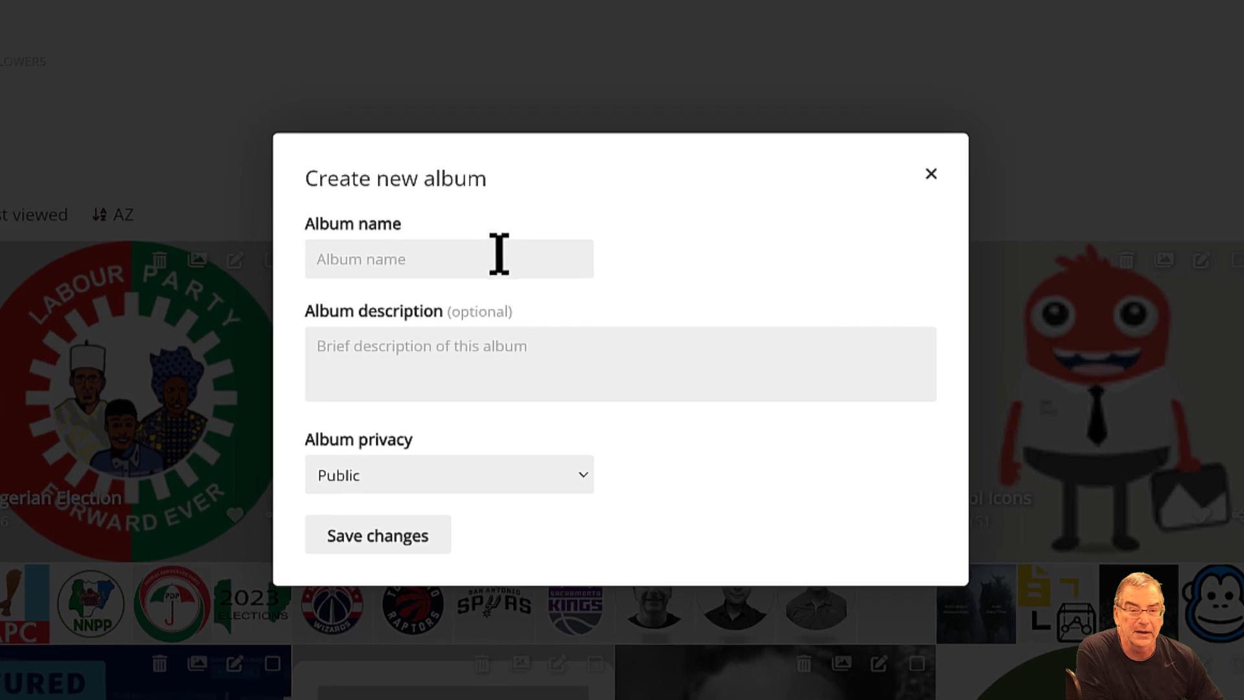
{"action": "left_click", "coordinate": [556, 309]}
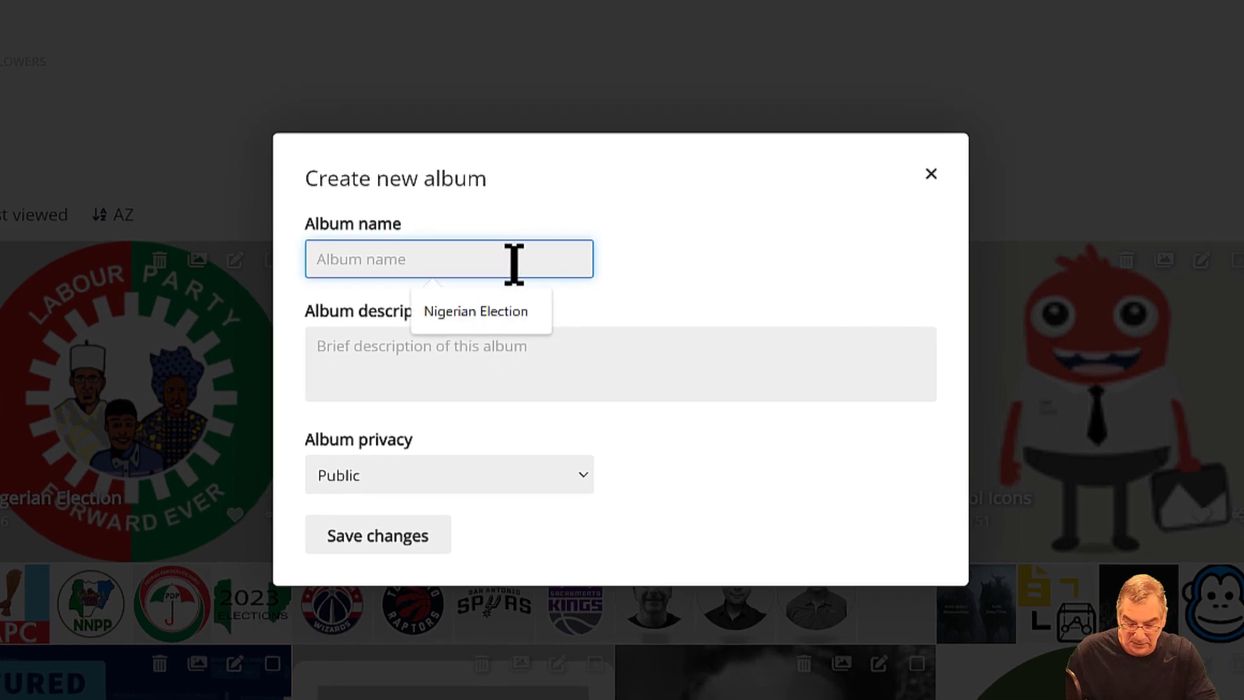
{"action": "type", "text": "Pics"}
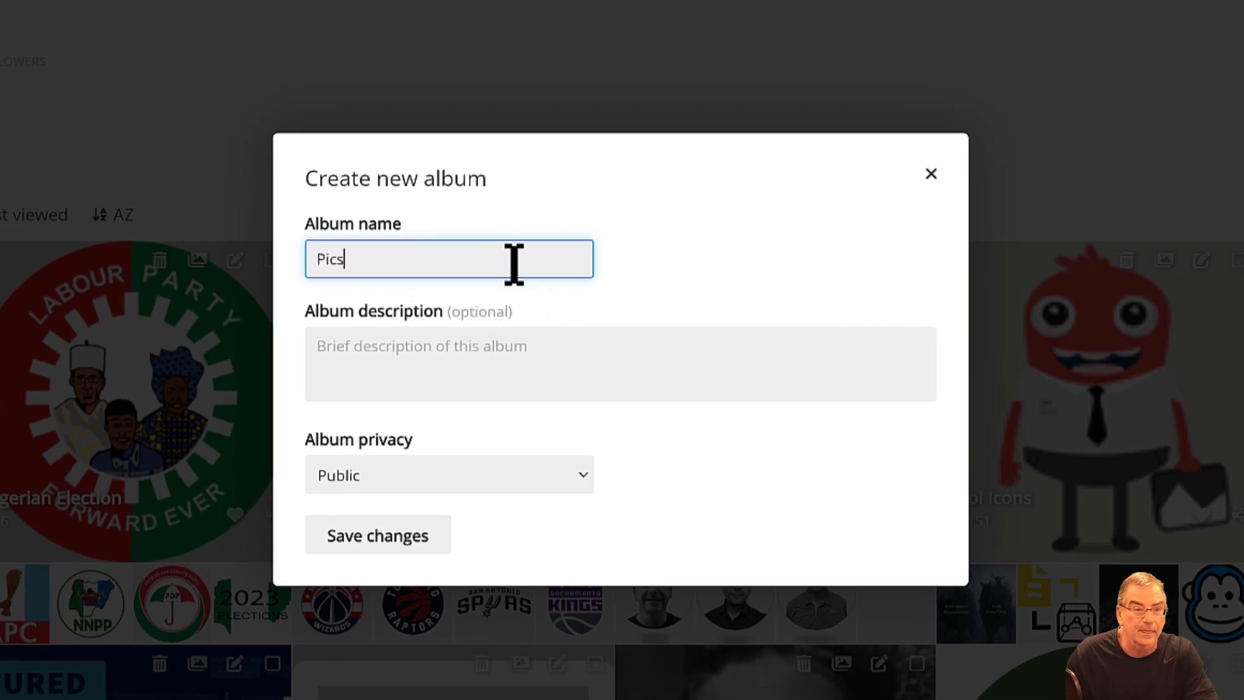
{"action": "key", "text": "BackSpace"}
{"action": "key", "text": "BackSpace"}
{"action": "key", "text": "BackSpace"}
{"action": "key", "text": "BackSpace"}
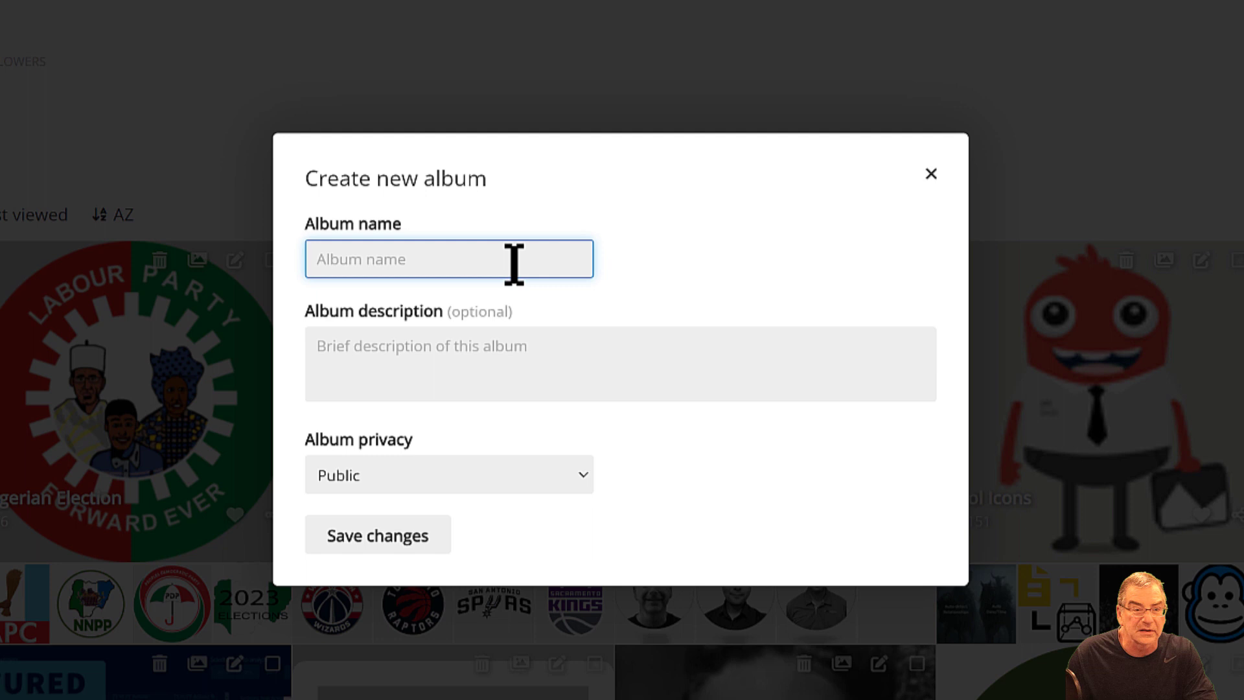
{"action": "type", "text": "Slicer "}
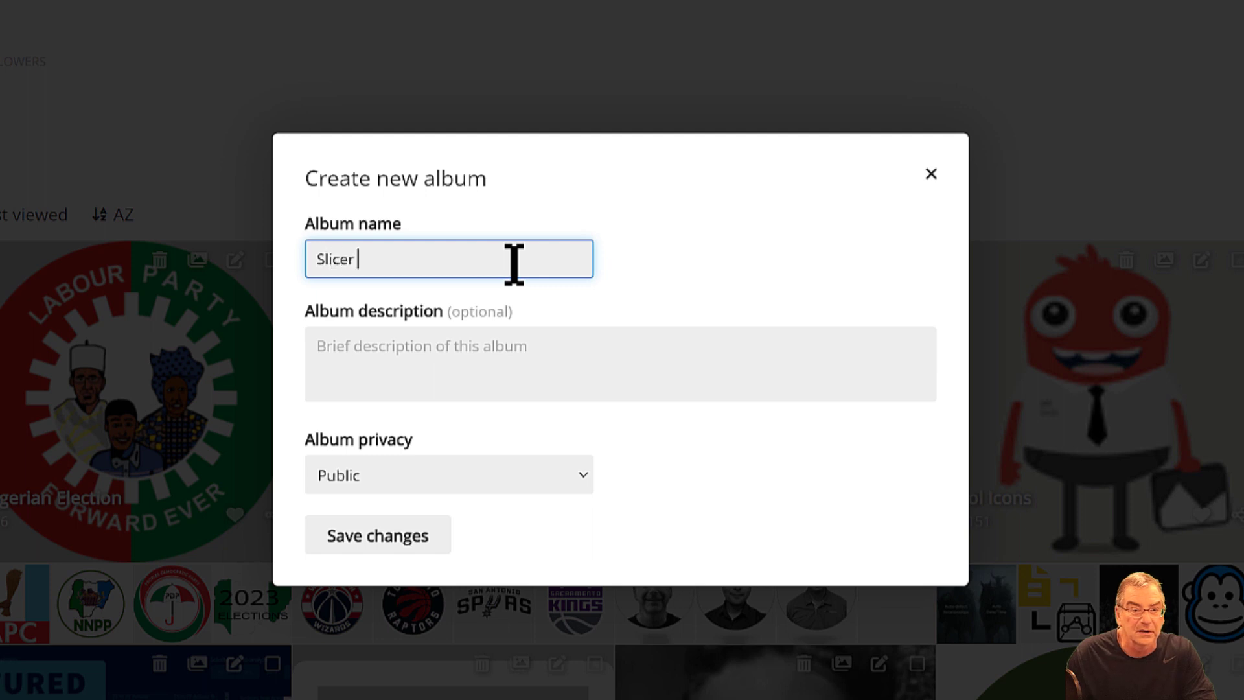
{"action": "type", "text": "Picsw"}
{"action": "key", "text": "BackSpace"}
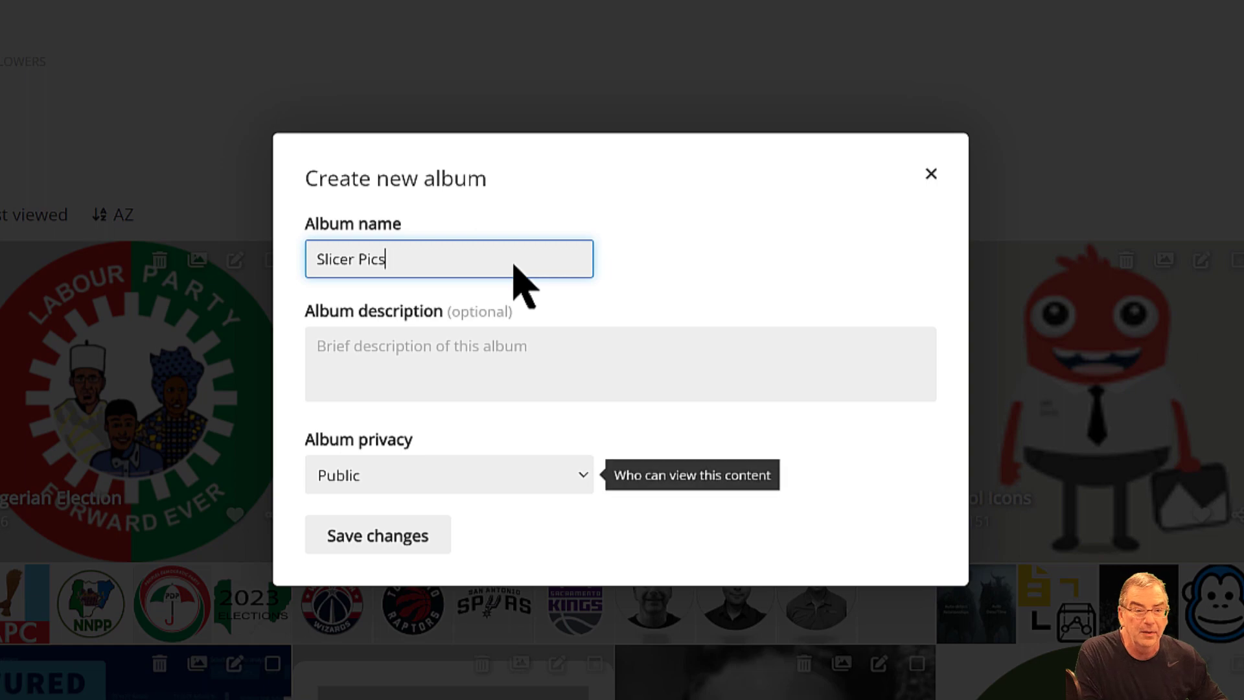
{"action": "left_click", "coordinate": [386, 530]}
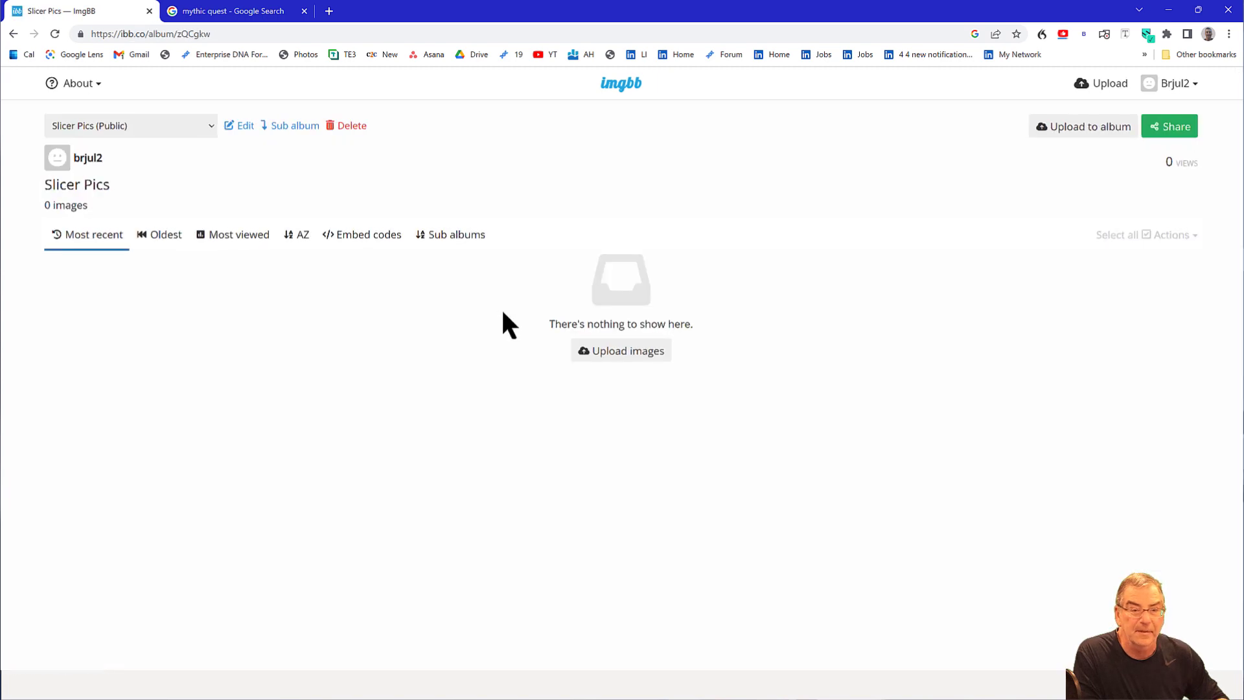
Add C.W., Ian, Jo and Poppy PNGs from Desktop\Pics to the Slicer Pics upload queue.
{"action": "left_click", "coordinate": [623, 351]}
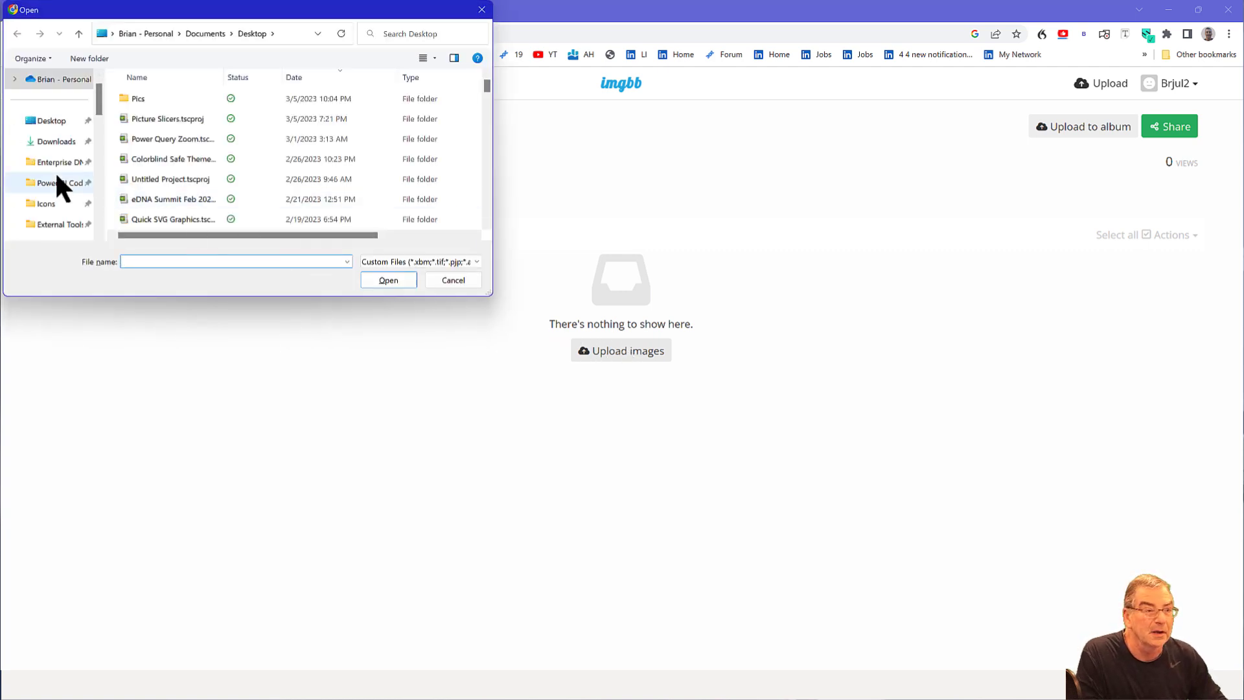
{"action": "left_click", "coordinate": [52, 119]}
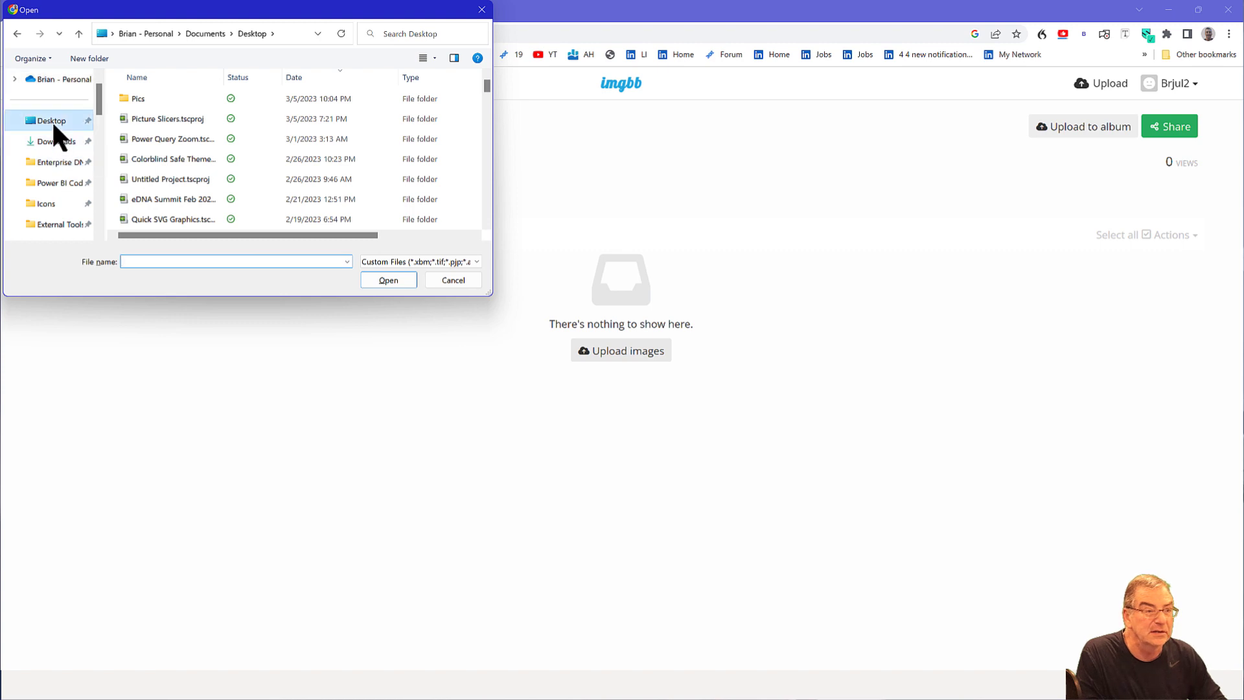
{"action": "left_click", "coordinate": [149, 98]}
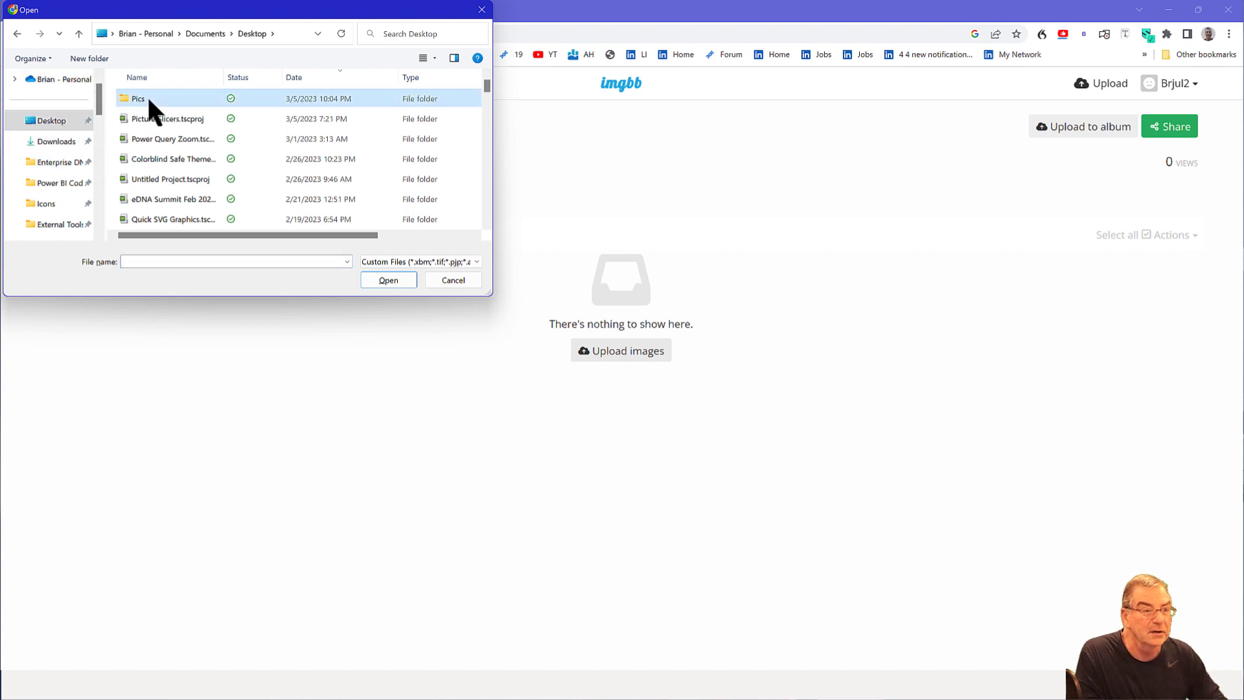
{"action": "double_click", "coordinate": [146, 95]}
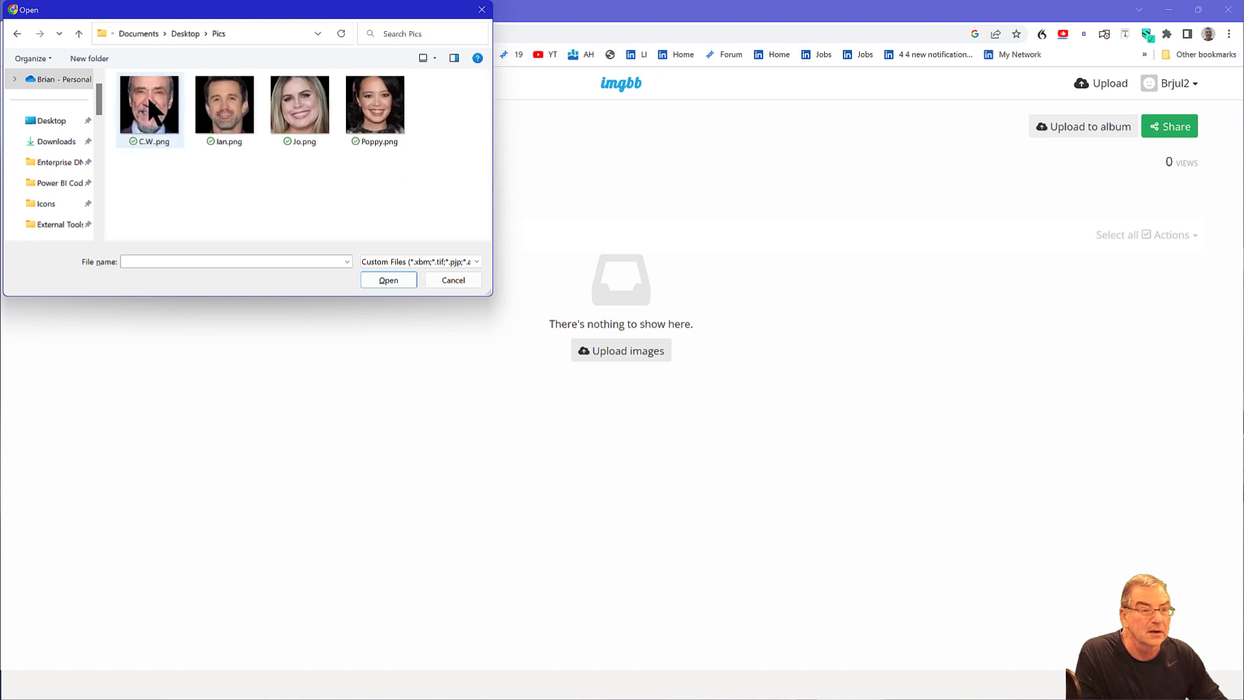
{"action": "left_click", "coordinate": [371, 88]}
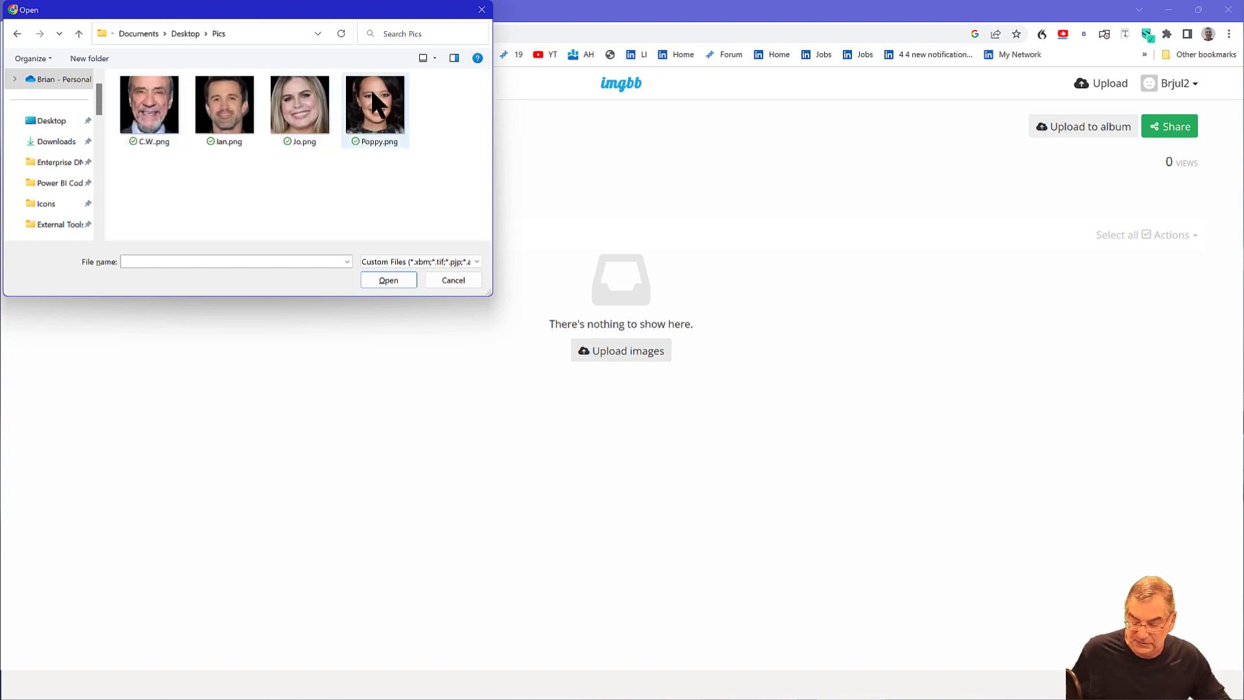
{"action": "key", "text": "ctrl+a"}
{"action": "left_click_drag", "start_coordinate": [370, 88], "coordinate": [695, 289]}
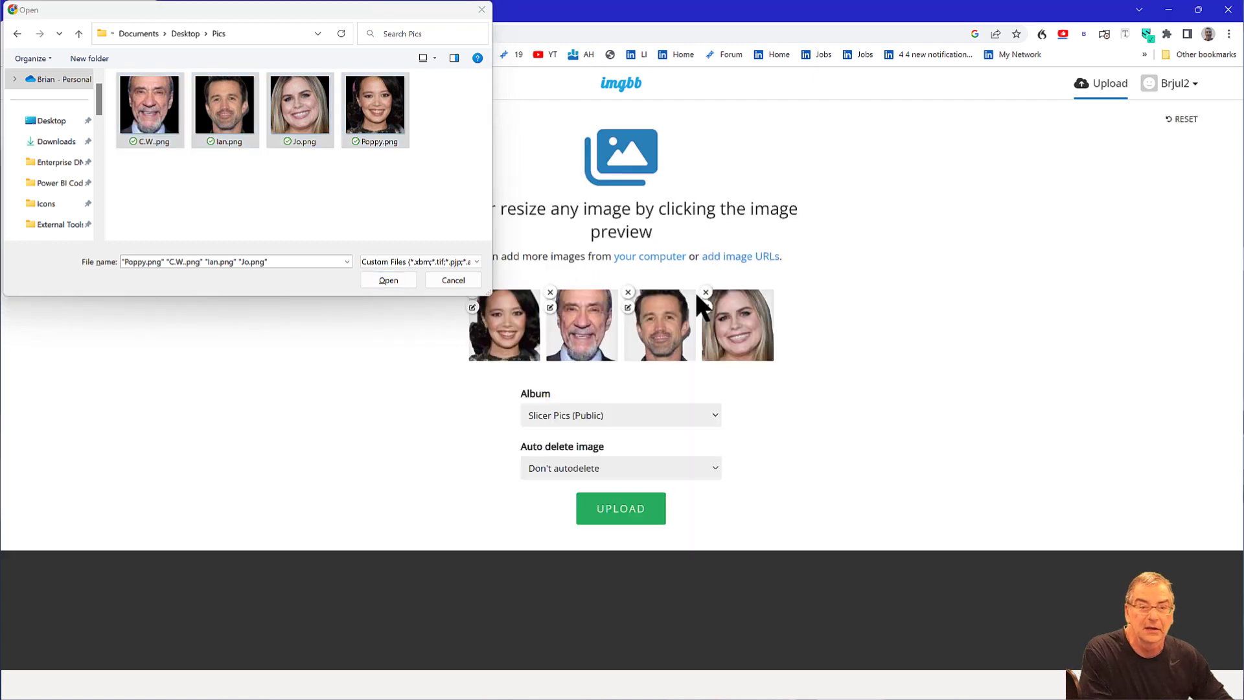
{"action": "left_click", "coordinate": [438, 280]}
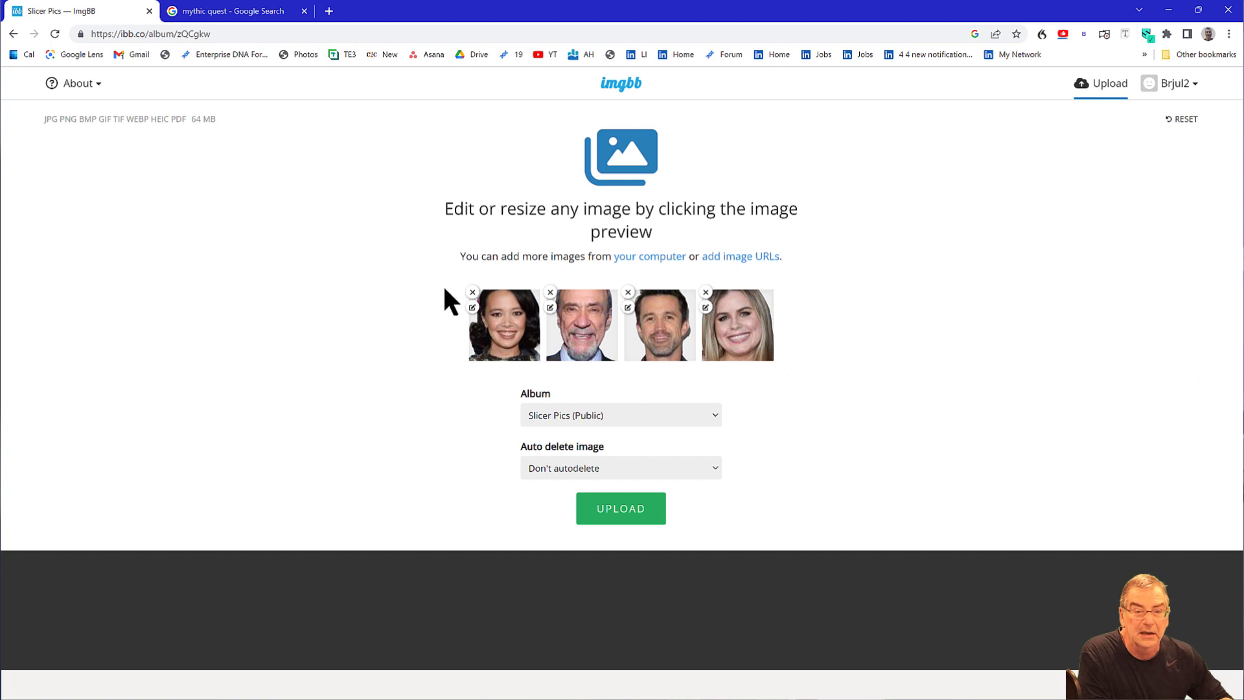
Upload the four photos, copy their direct links, and return to Power BI Desktop.
{"action": "left_click", "coordinate": [628, 508]}
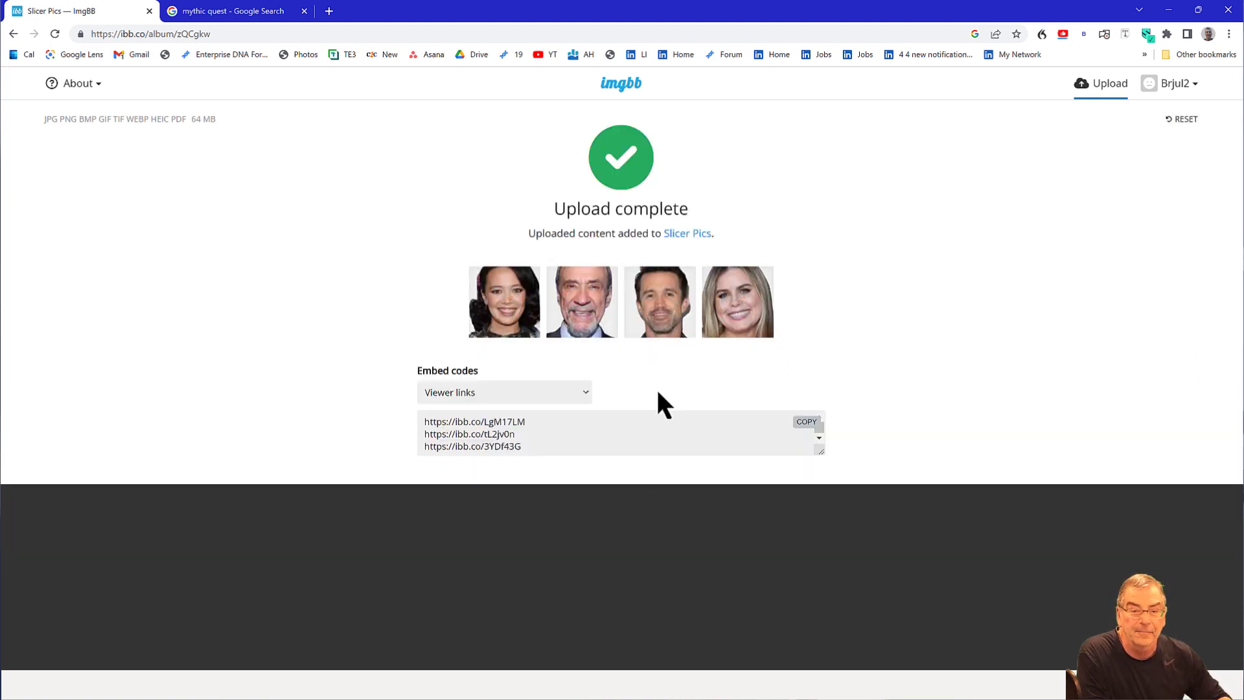
{"action": "left_click", "coordinate": [579, 393]}
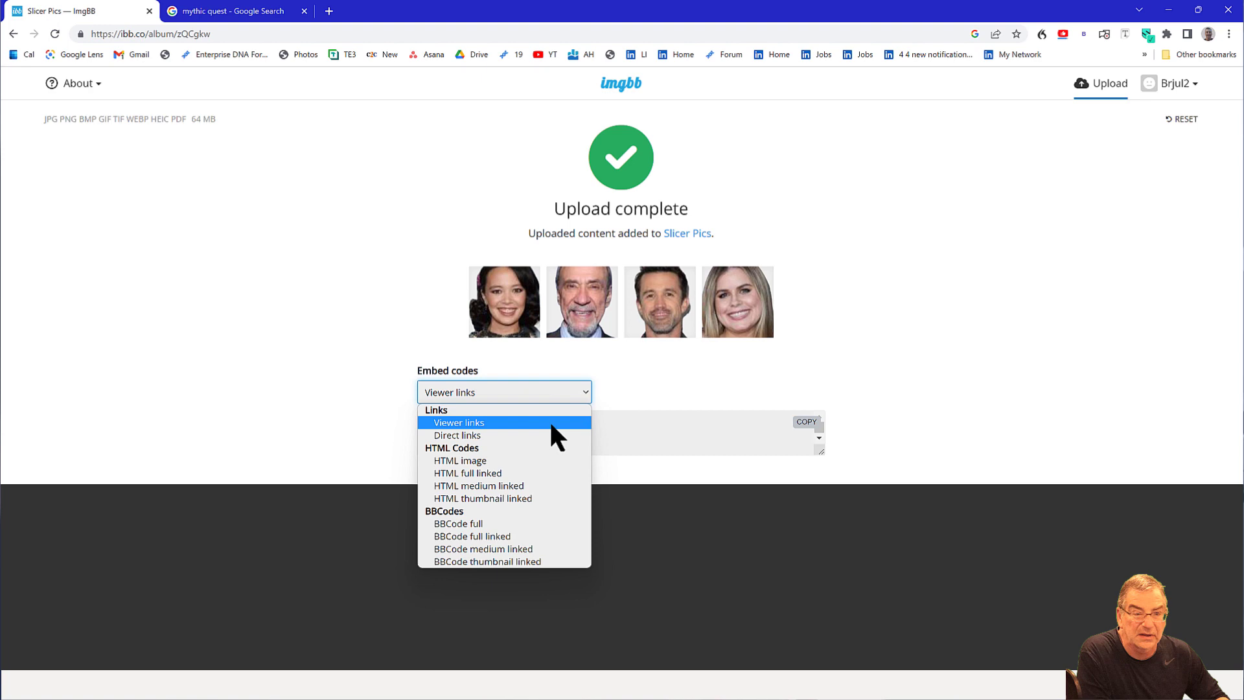
{"action": "left_click", "coordinate": [544, 434]}
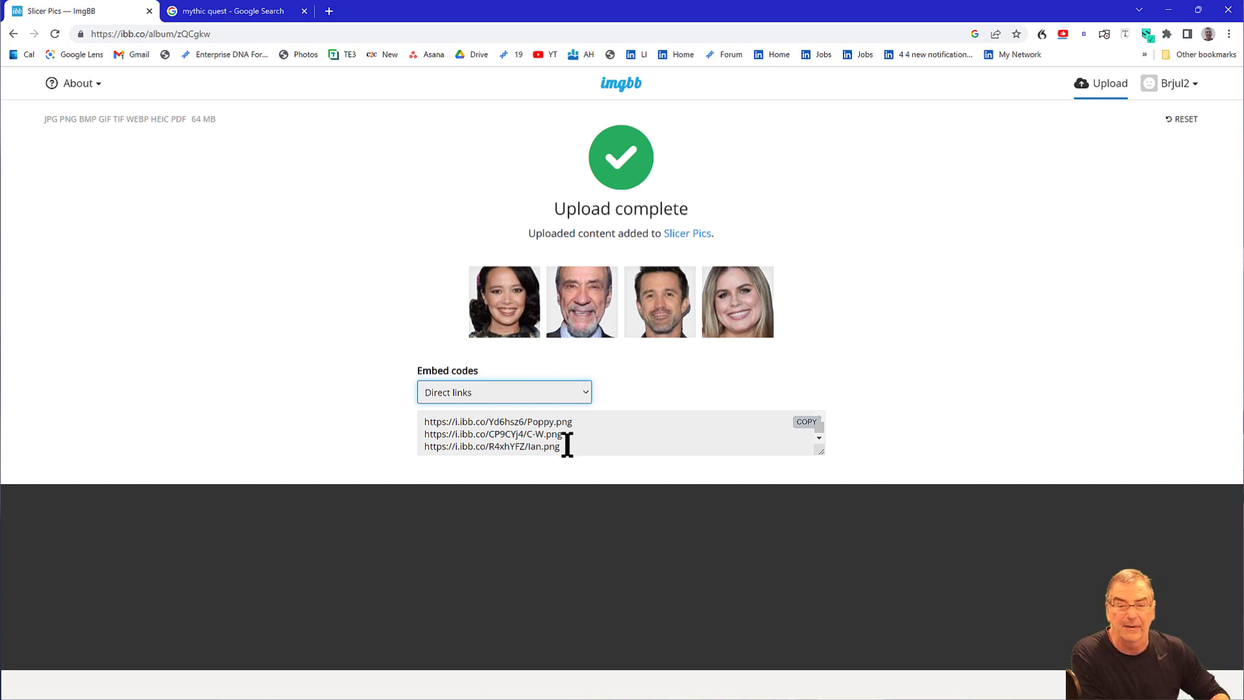
{"action": "left_click", "coordinate": [667, 426]}
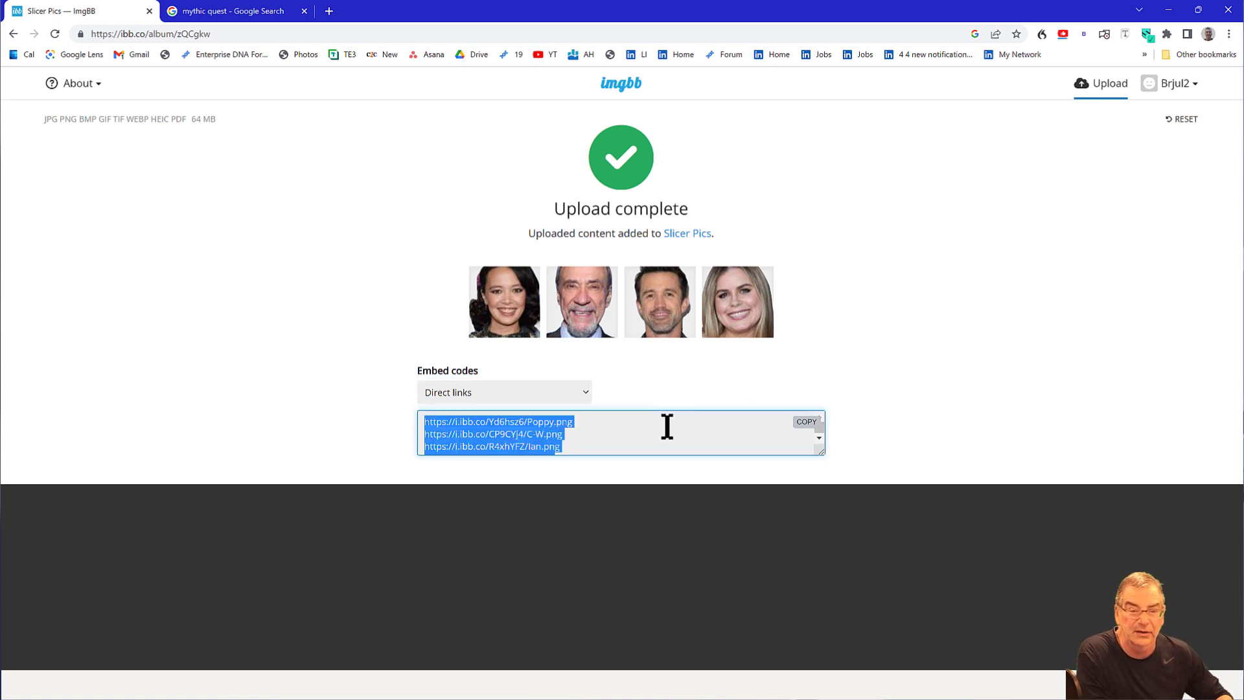
{"action": "left_click", "coordinate": [806, 422]}
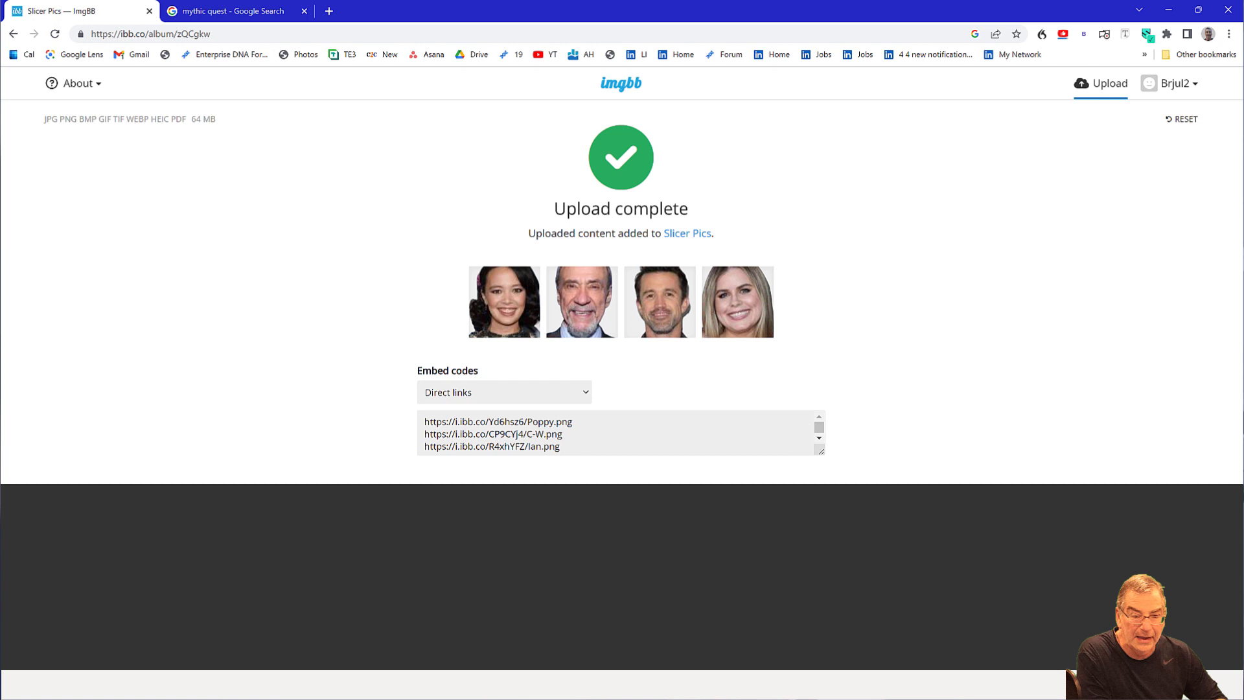
{"action": "key", "text": "alt+Tab"}
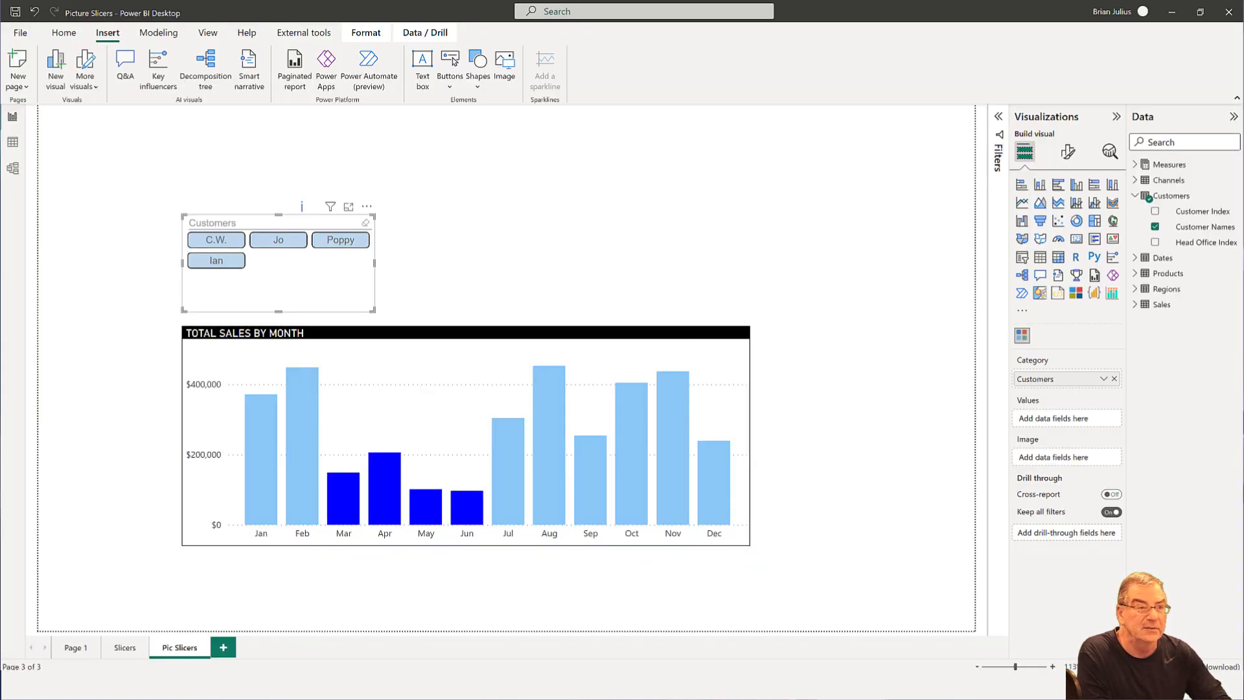
Start a new Enter data table and name it Images.
{"action": "left_click", "coordinate": [64, 36]}
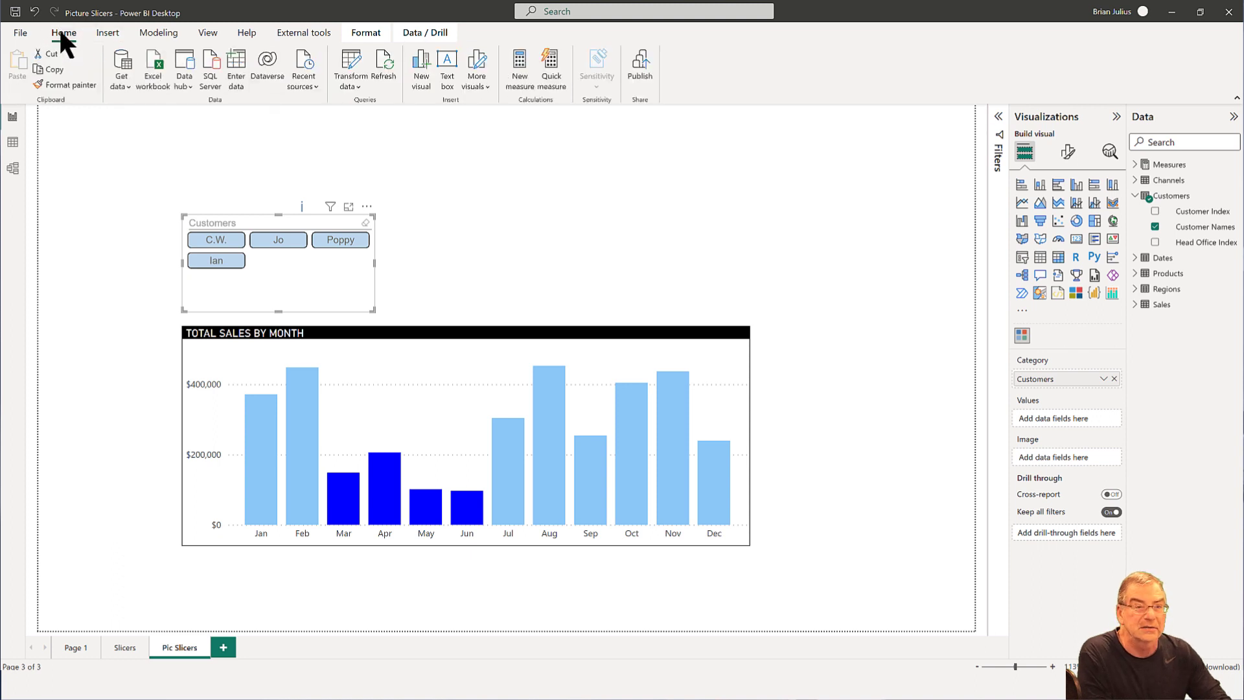
{"action": "left_click", "coordinate": [237, 57]}
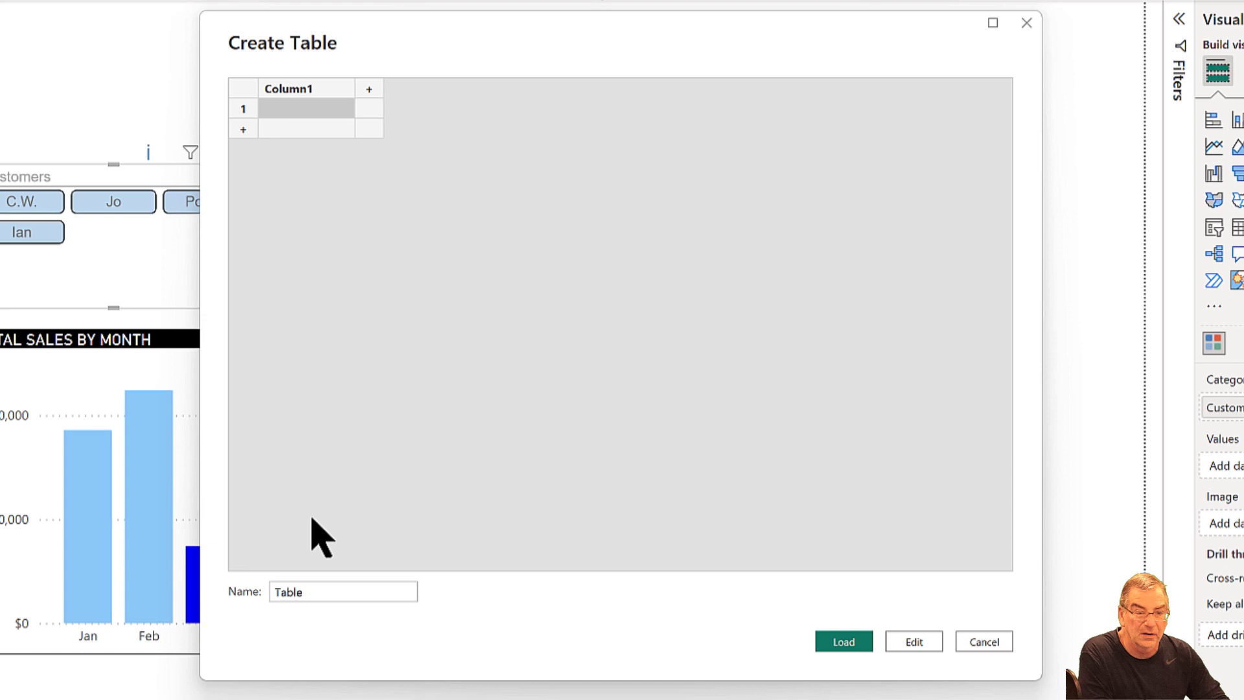
{"action": "left_click", "coordinate": [312, 591]}
{"action": "double_click", "coordinate": [312, 591]}
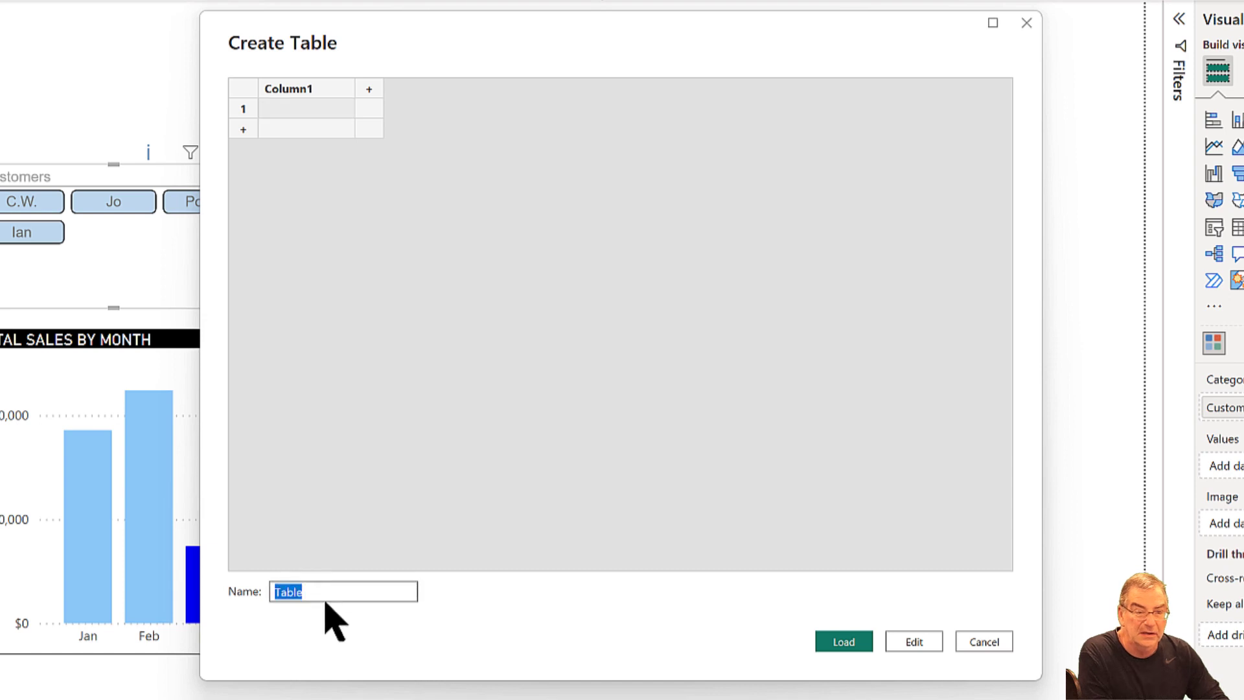
{"action": "type", "text": "Images"}
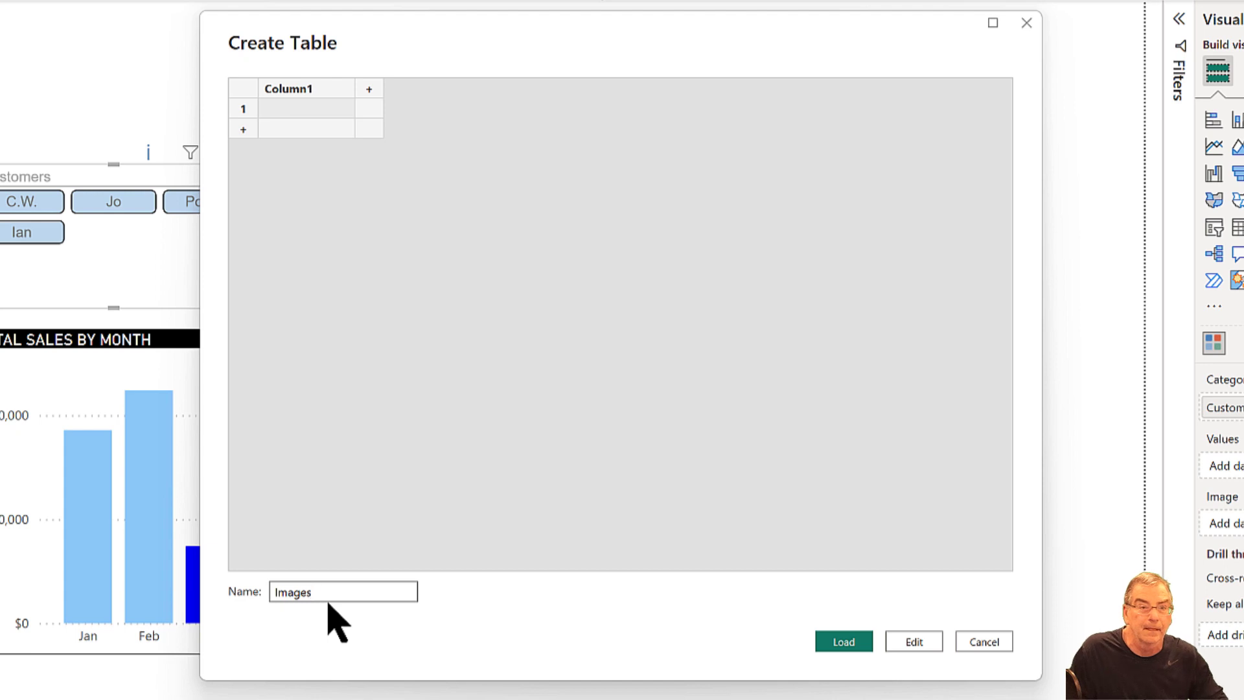
Paste the four photo links as data in a URL column, add a second column, and widen URL.
{"action": "left_click", "coordinate": [288, 107]}
{"action": "key", "text": "ctrl+v"}
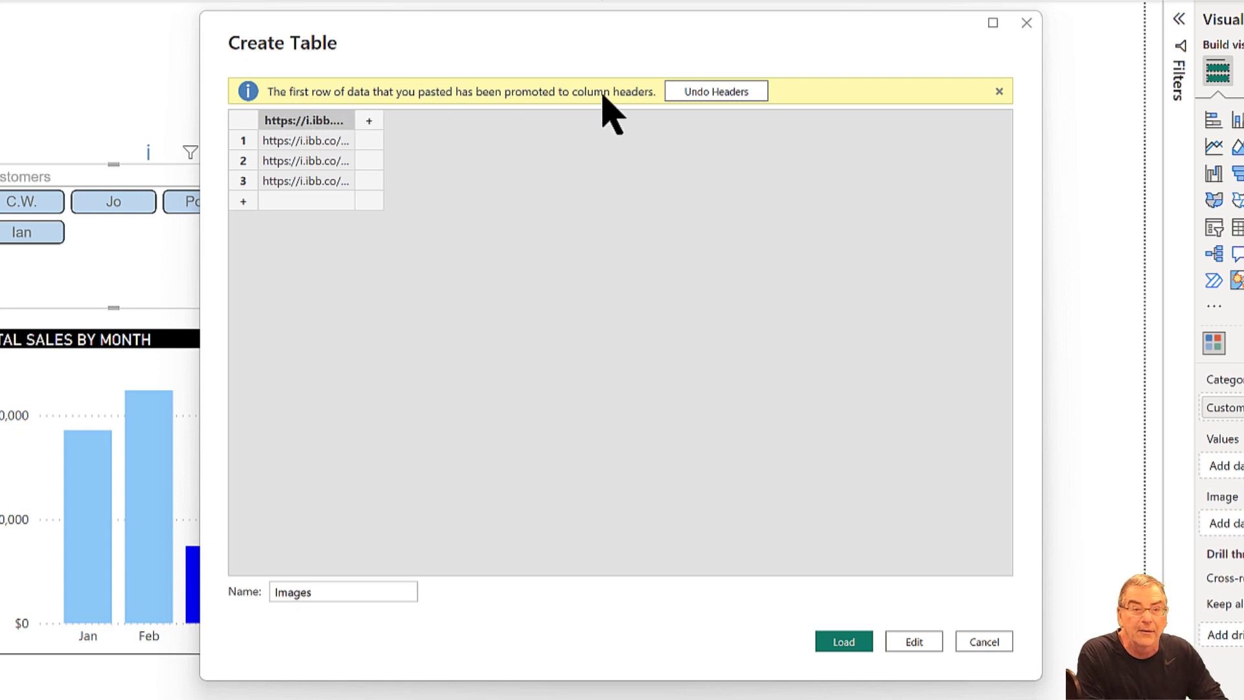
{"action": "left_click", "coordinate": [693, 94]}
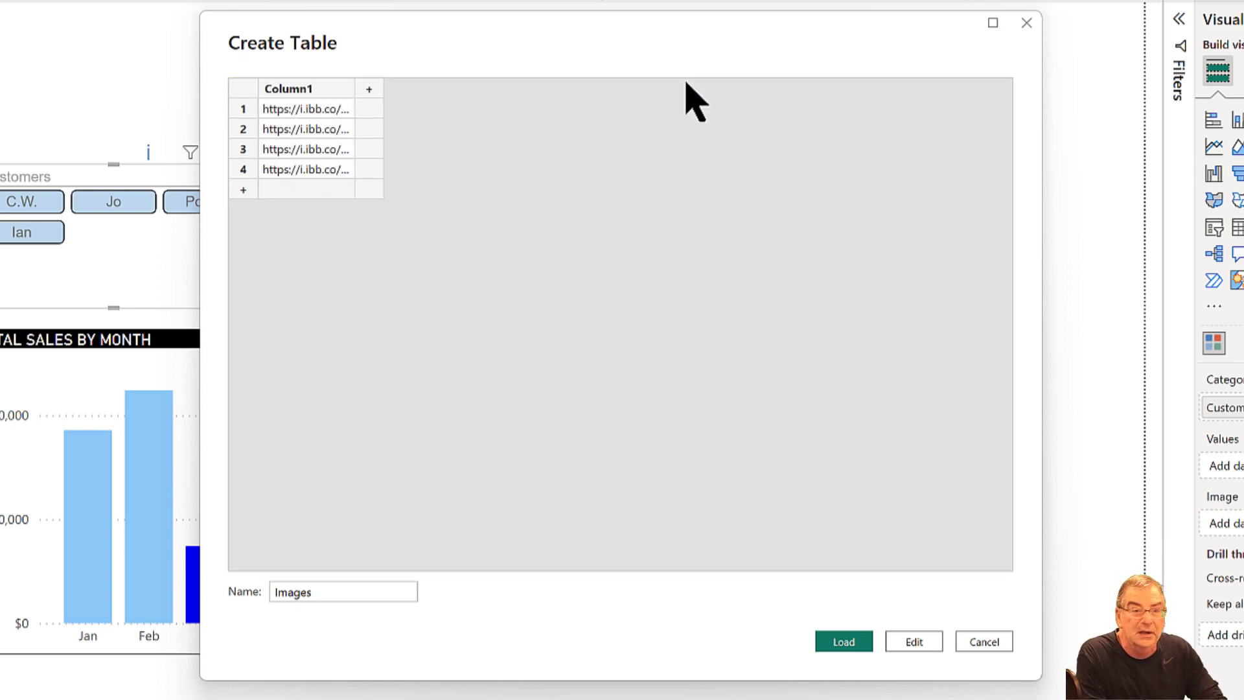
{"action": "left_click", "coordinate": [283, 86]}
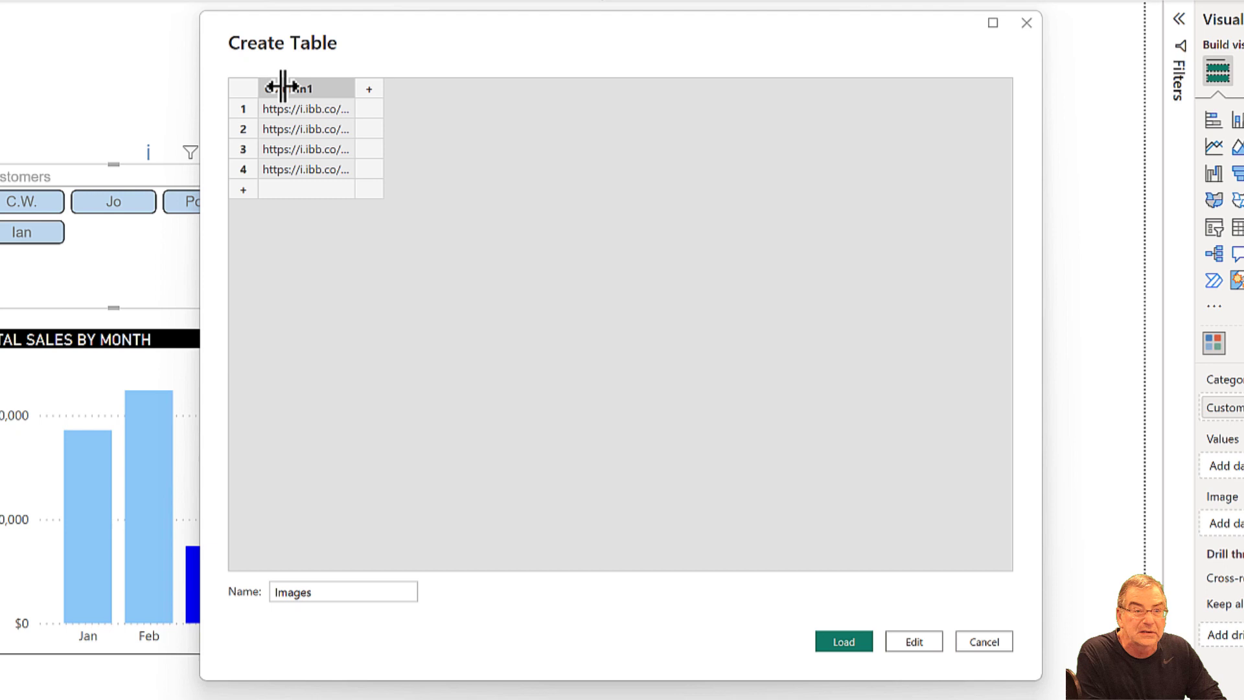
{"action": "left_click", "coordinate": [283, 86]}
{"action": "type", "text": "URL"}
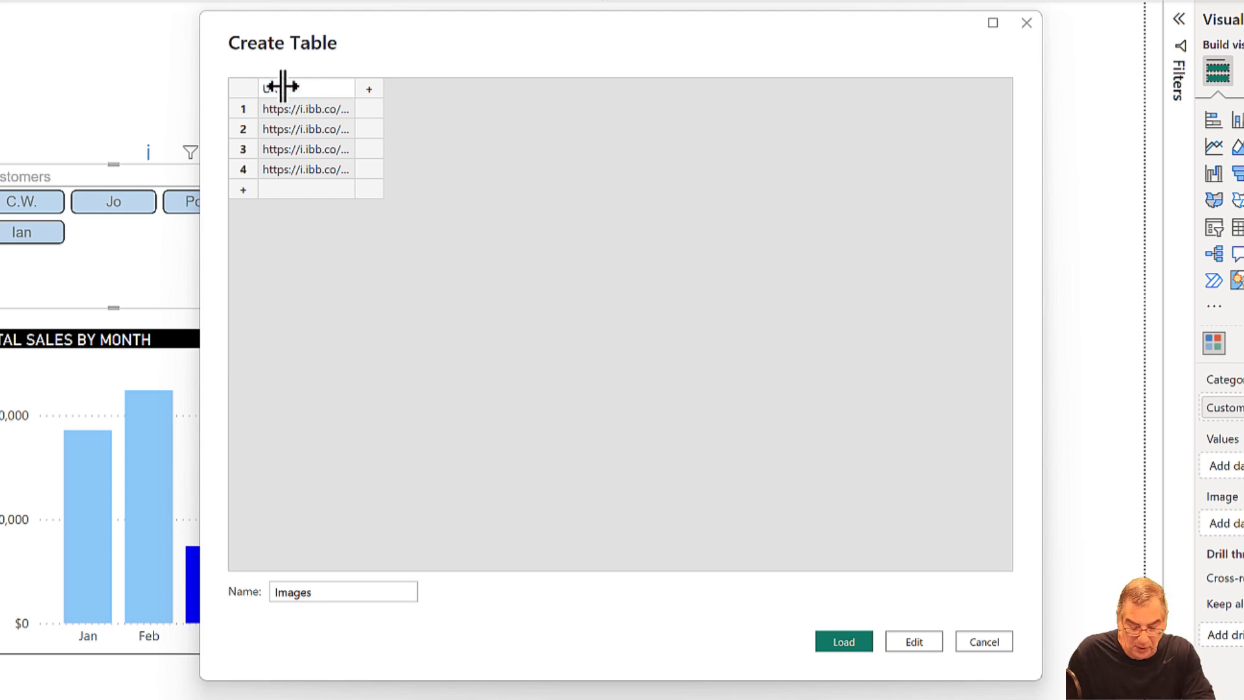
{"action": "left_click", "coordinate": [371, 86]}
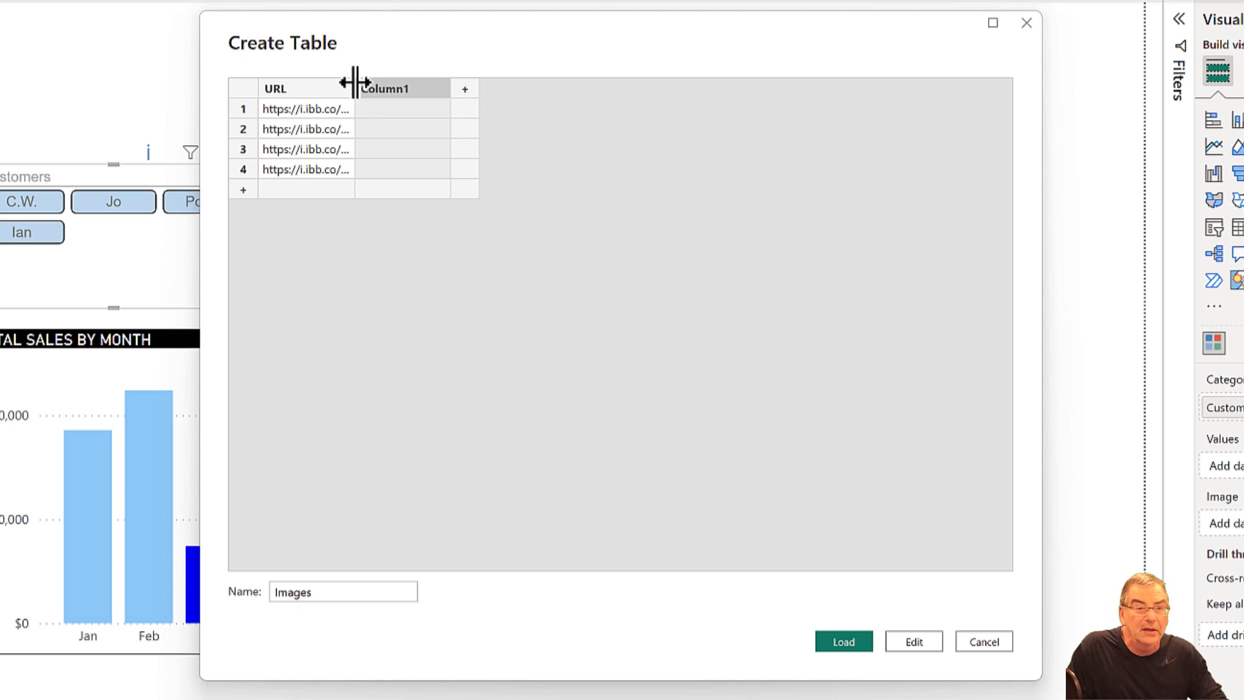
{"action": "left_click_drag", "start_coordinate": [354, 82], "coordinate": [478, 83]}
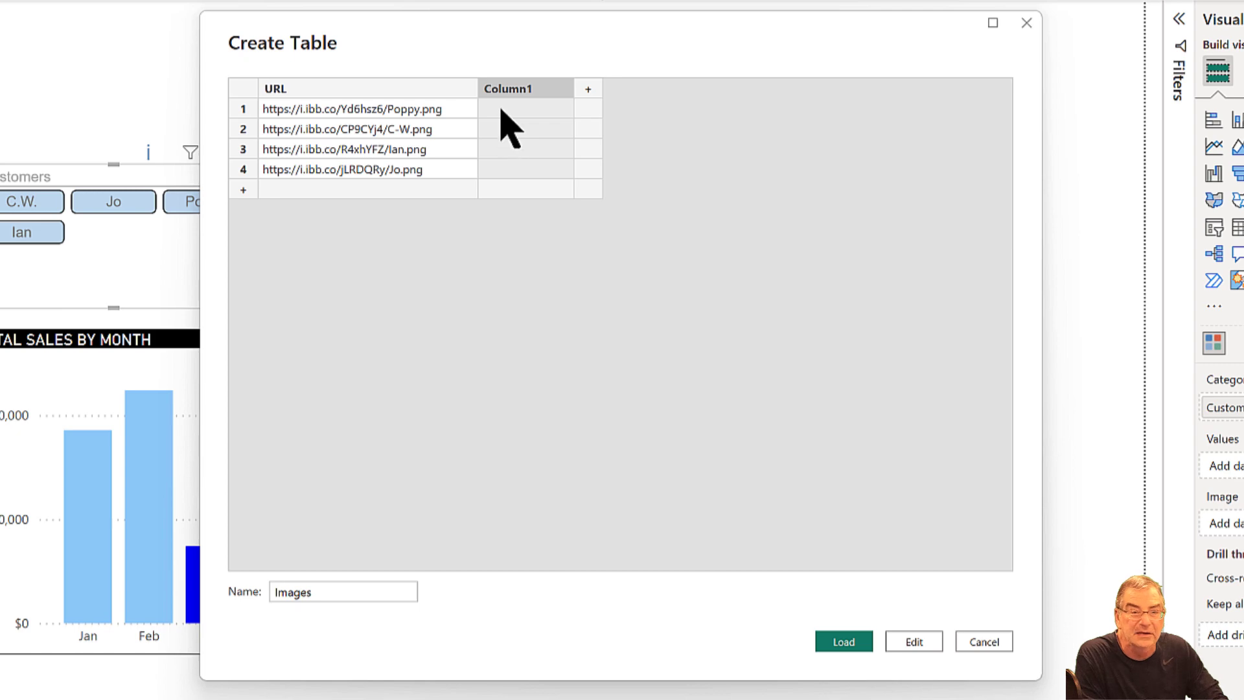
Name the second column 'Name' and enter Poppy and C.W. for the first two links.
{"action": "double_click", "coordinate": [501, 91]}
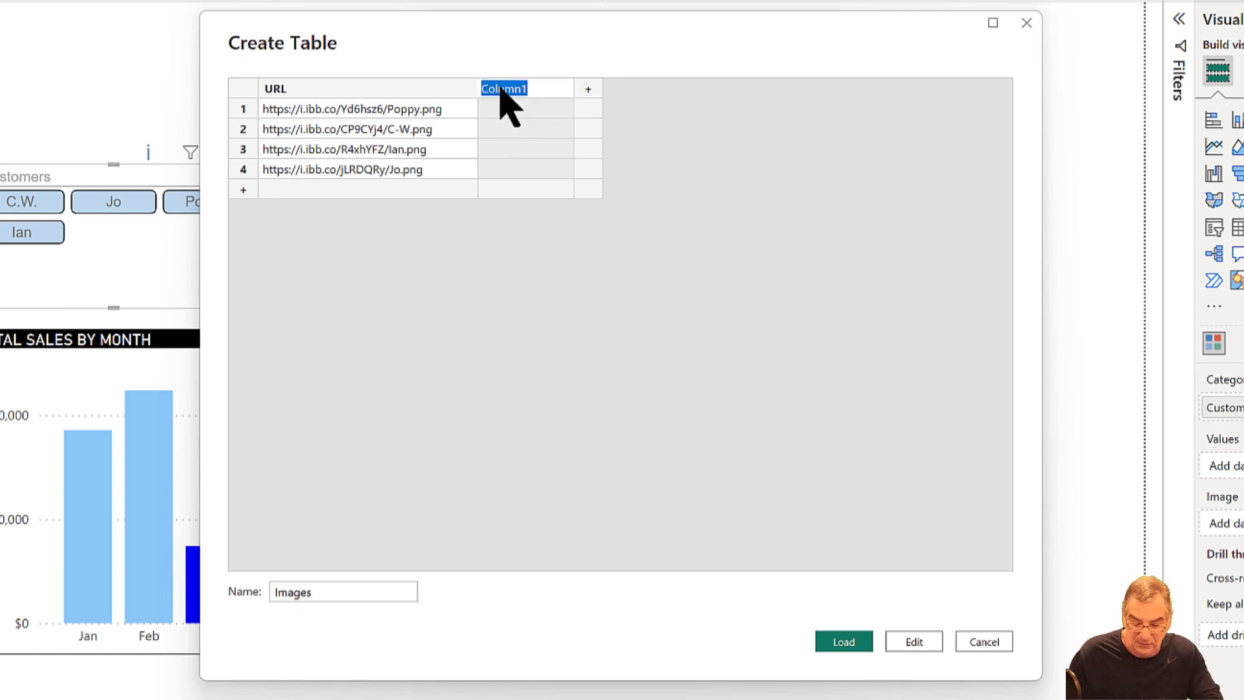
{"action": "type", "text": "Name"}
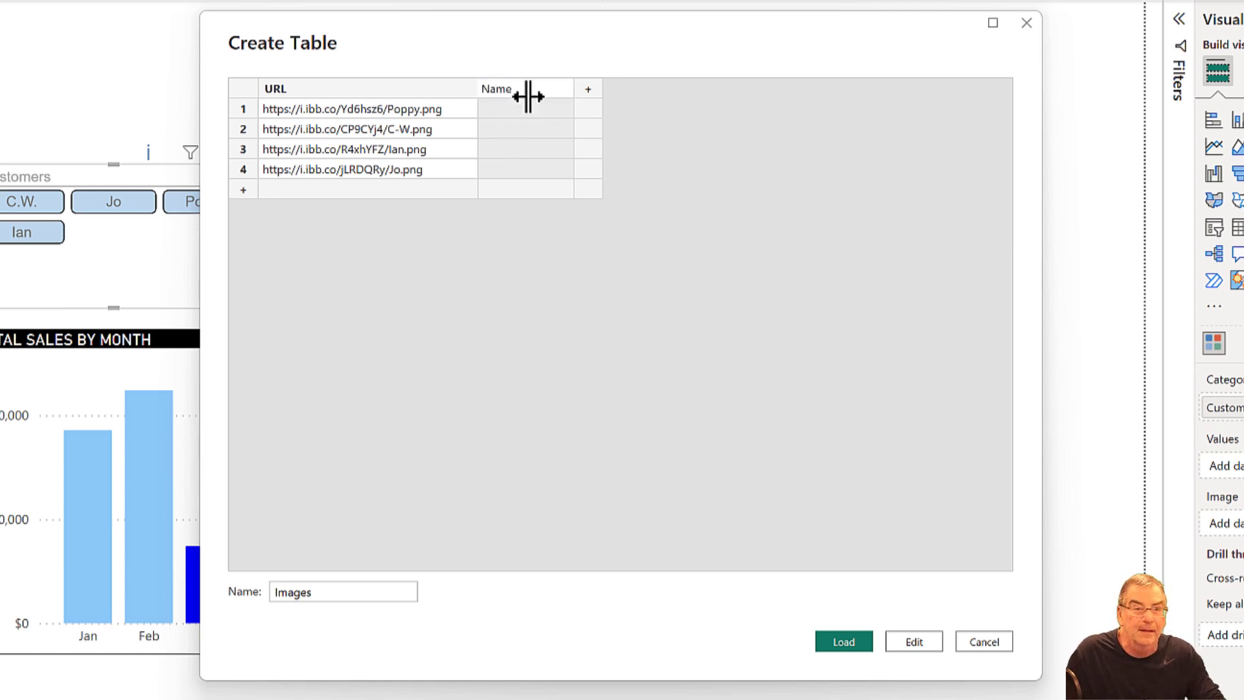
{"action": "left_click", "coordinate": [560, 106]}
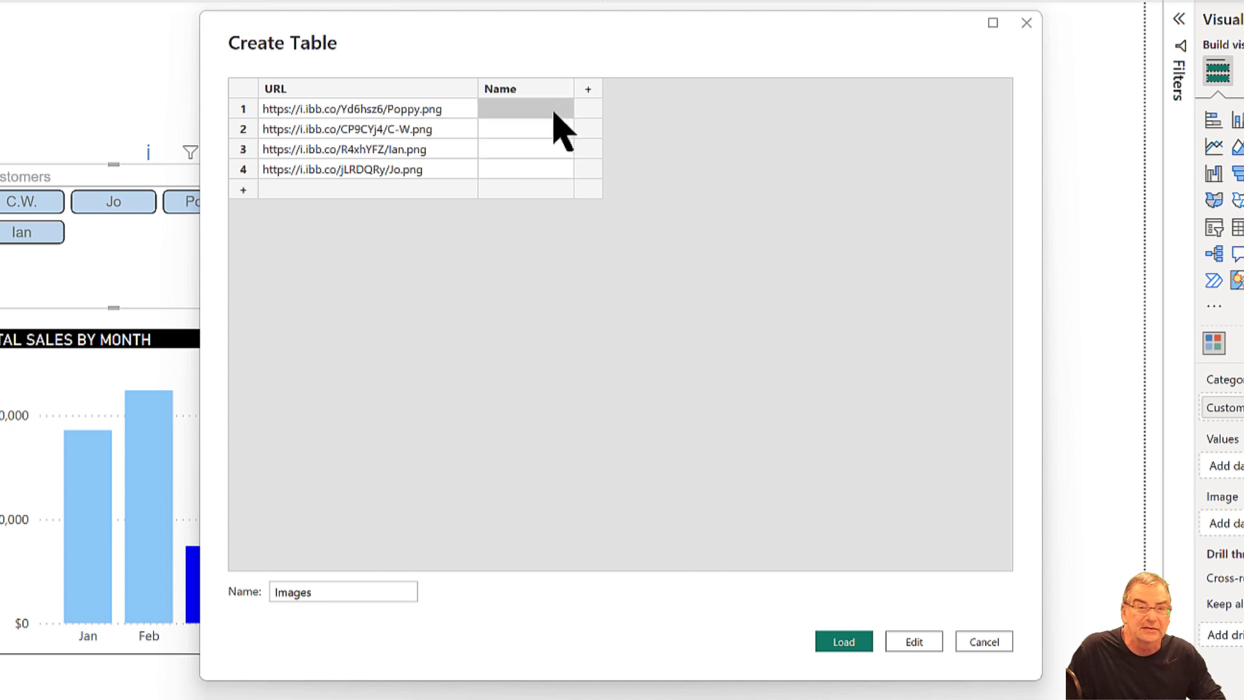
{"action": "left_click", "coordinate": [556, 110]}
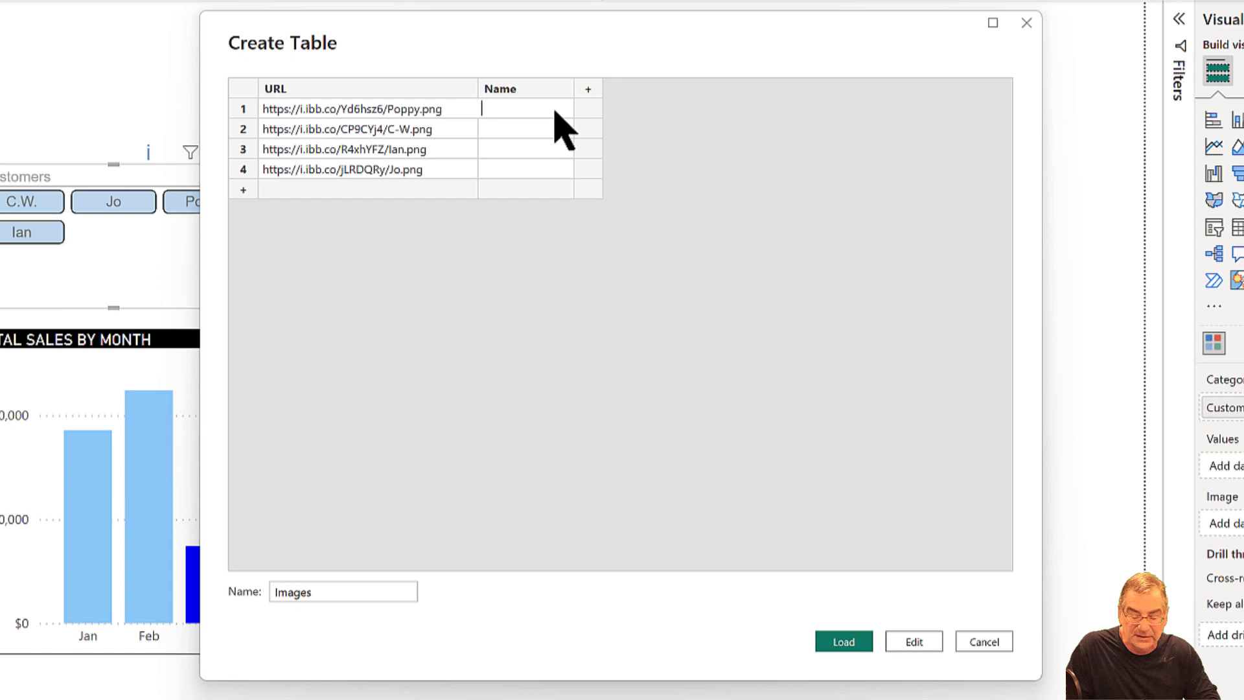
{"action": "type", "text": "Poppy"}
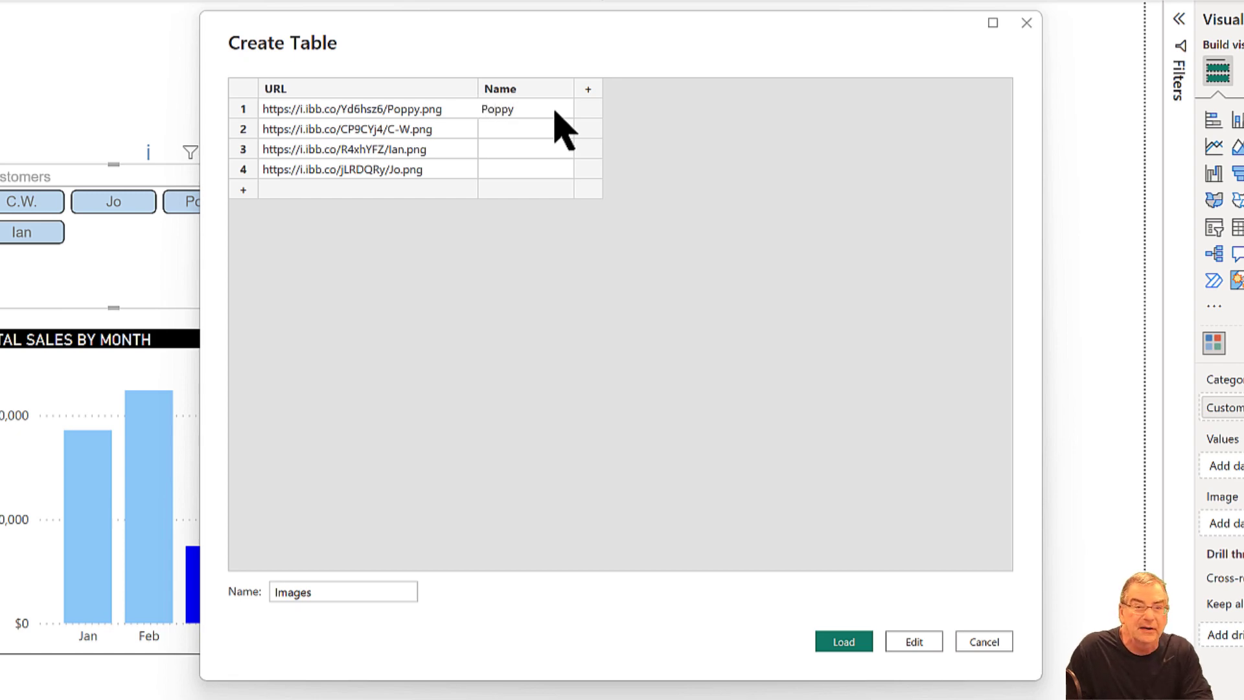
{"action": "key", "text": "Return"}
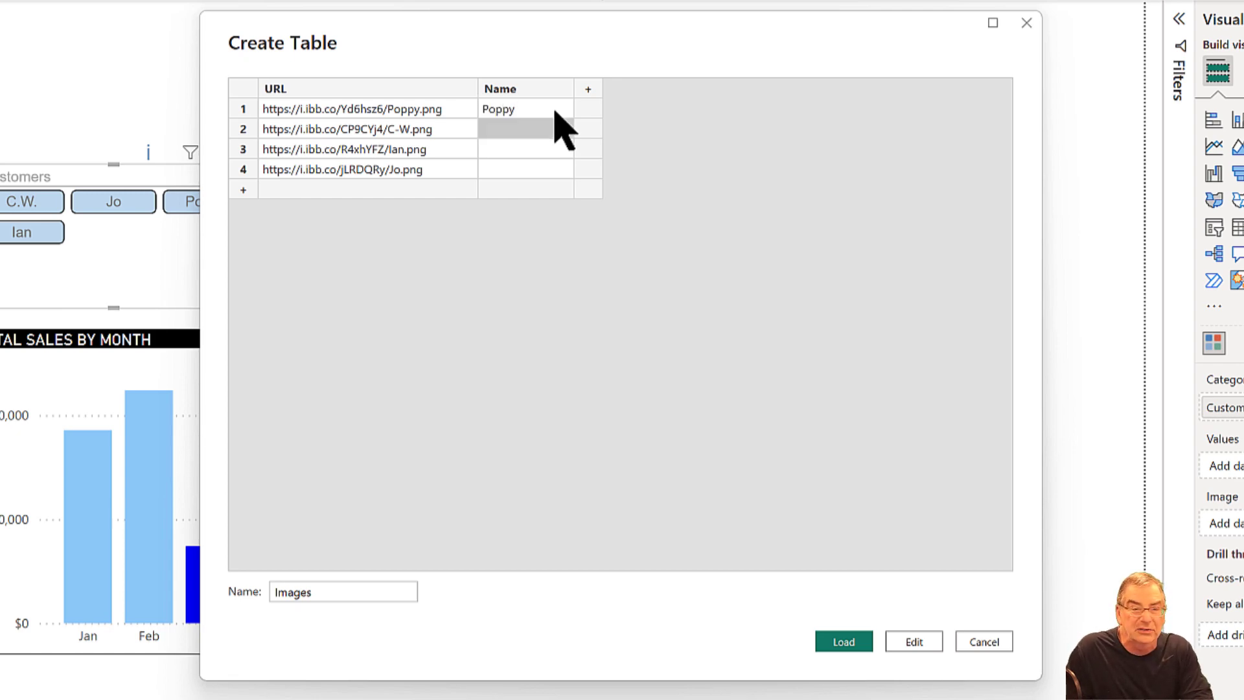
{"action": "type", "text": "C.W."}
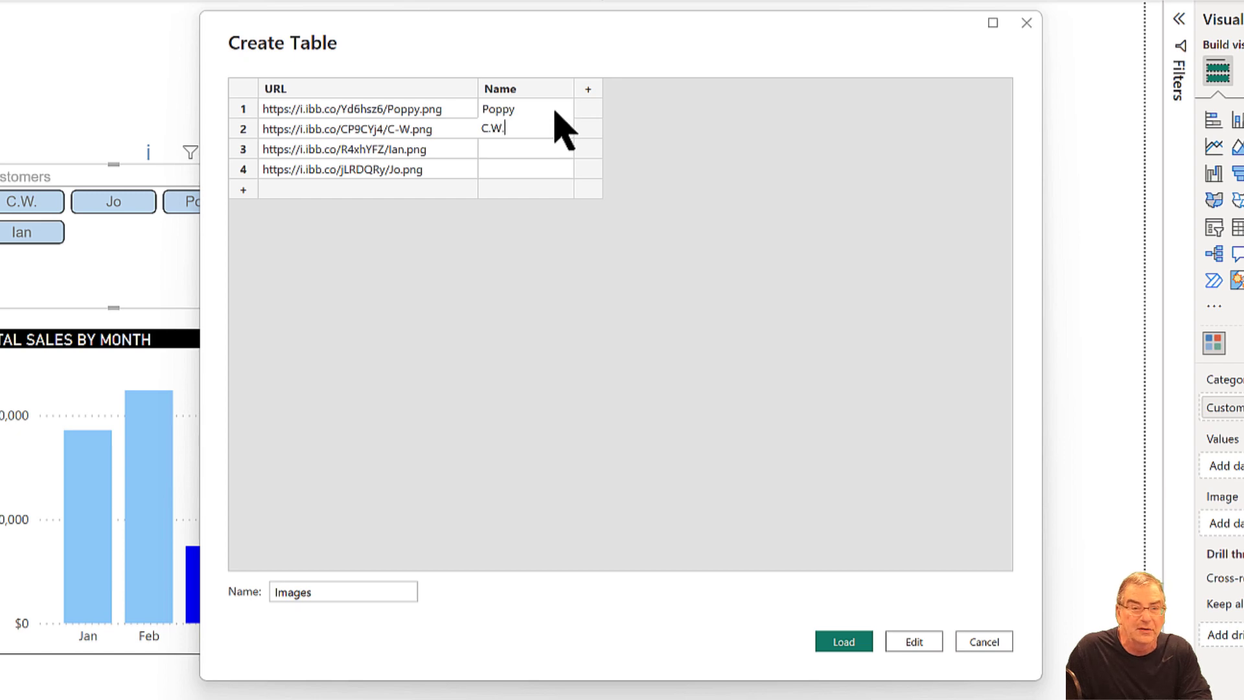
Enter Ian and Jo for the remaining links and load the Images table.
{"action": "left_click", "coordinate": [489, 149]}
{"action": "left_click", "coordinate": [492, 148]}
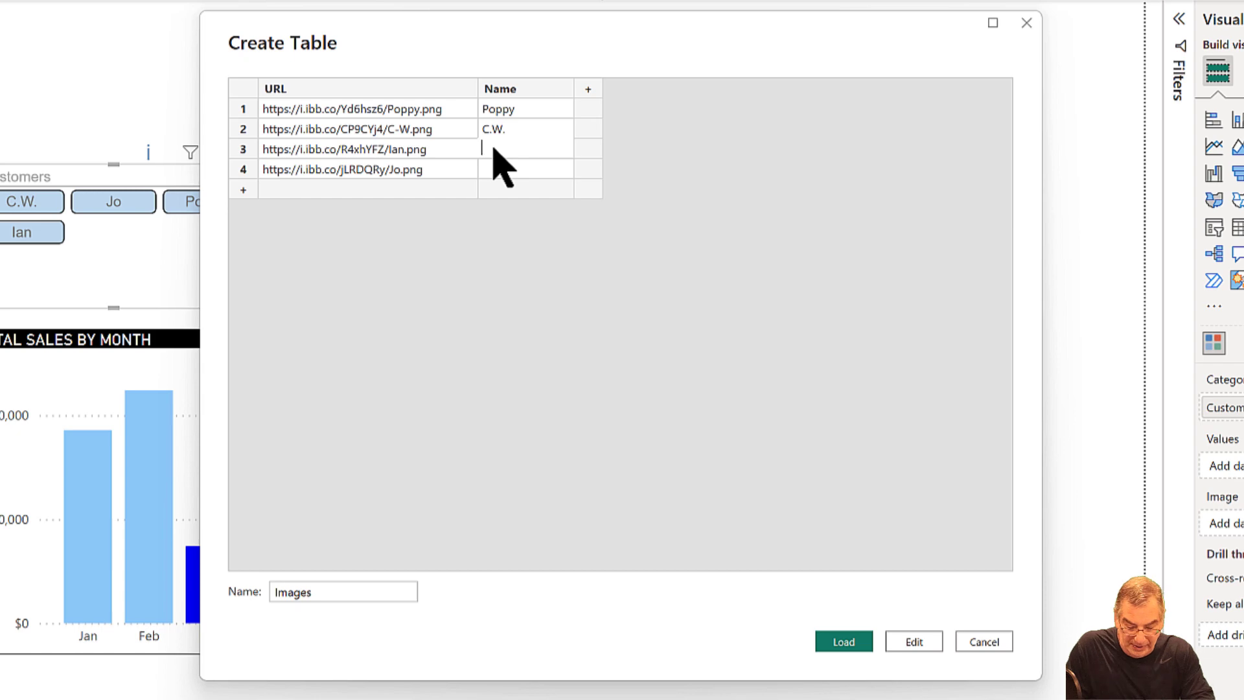
{"action": "type", "text": "Ian"}
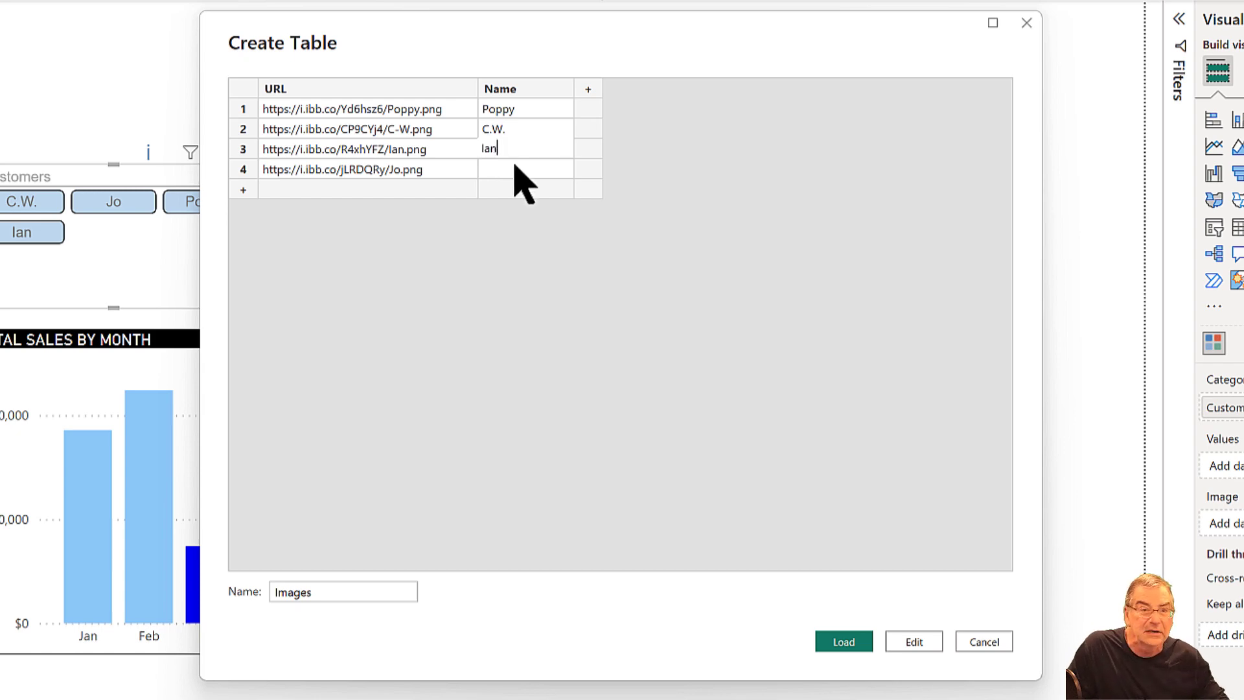
{"action": "left_click", "coordinate": [516, 162]}
{"action": "left_click", "coordinate": [516, 162]}
{"action": "type", "text": "Jo"}
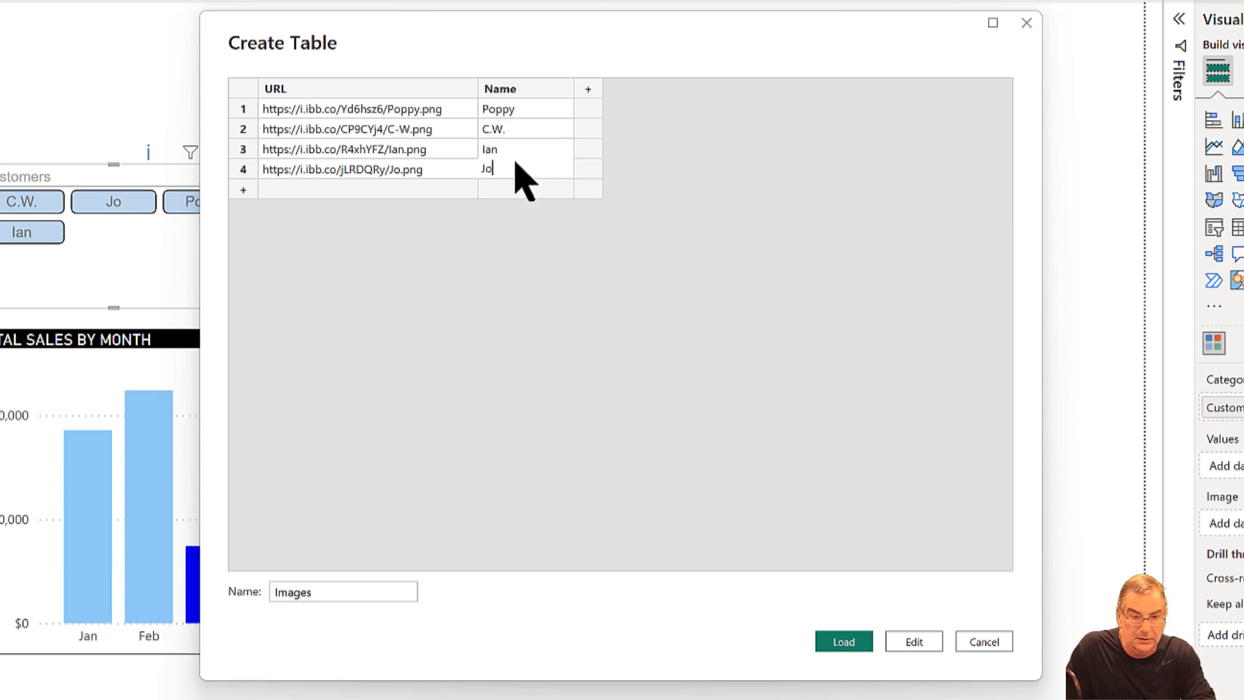
{"action": "left_click", "coordinate": [679, 380]}
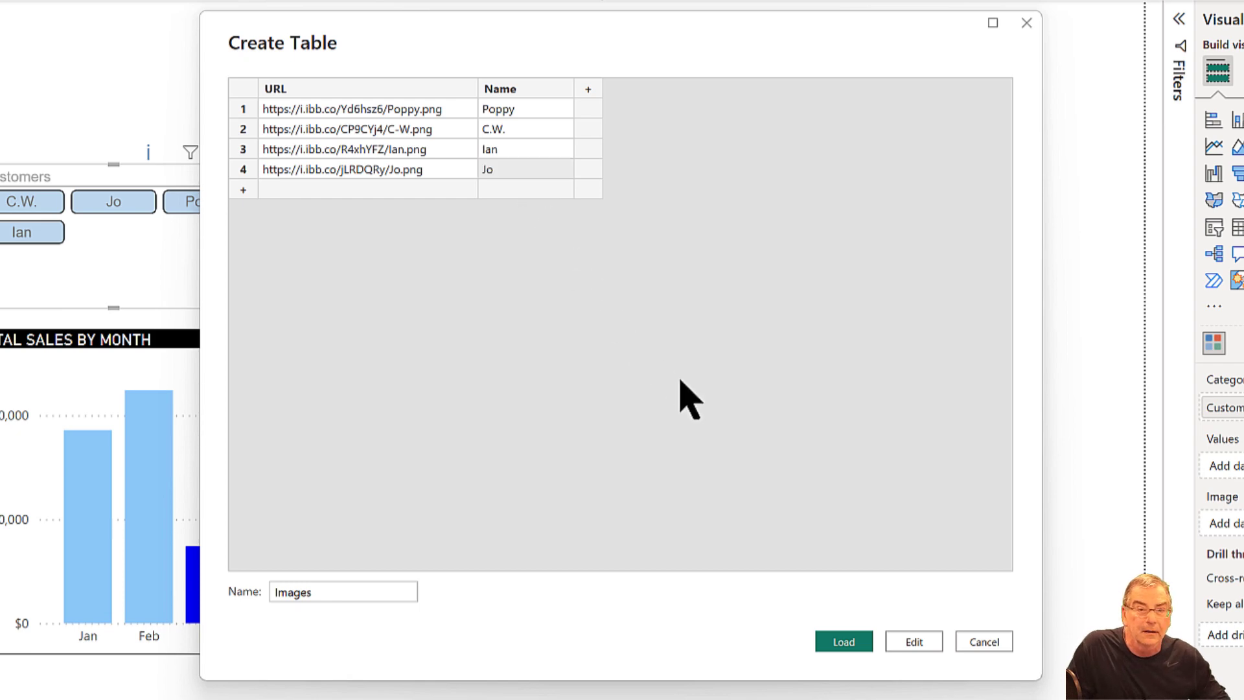
{"action": "left_click", "coordinate": [856, 645]}
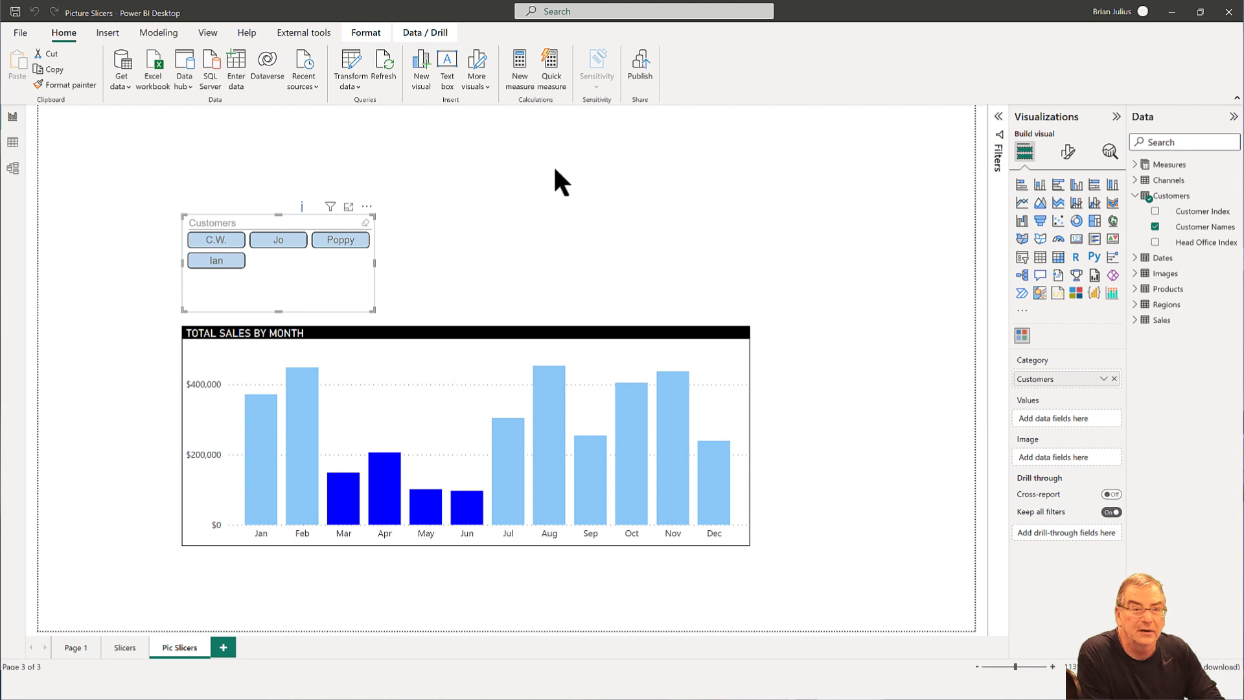
In Power Query Editor, select the Customers query and start Merge Queries.
{"action": "left_click", "coordinate": [353, 68]}
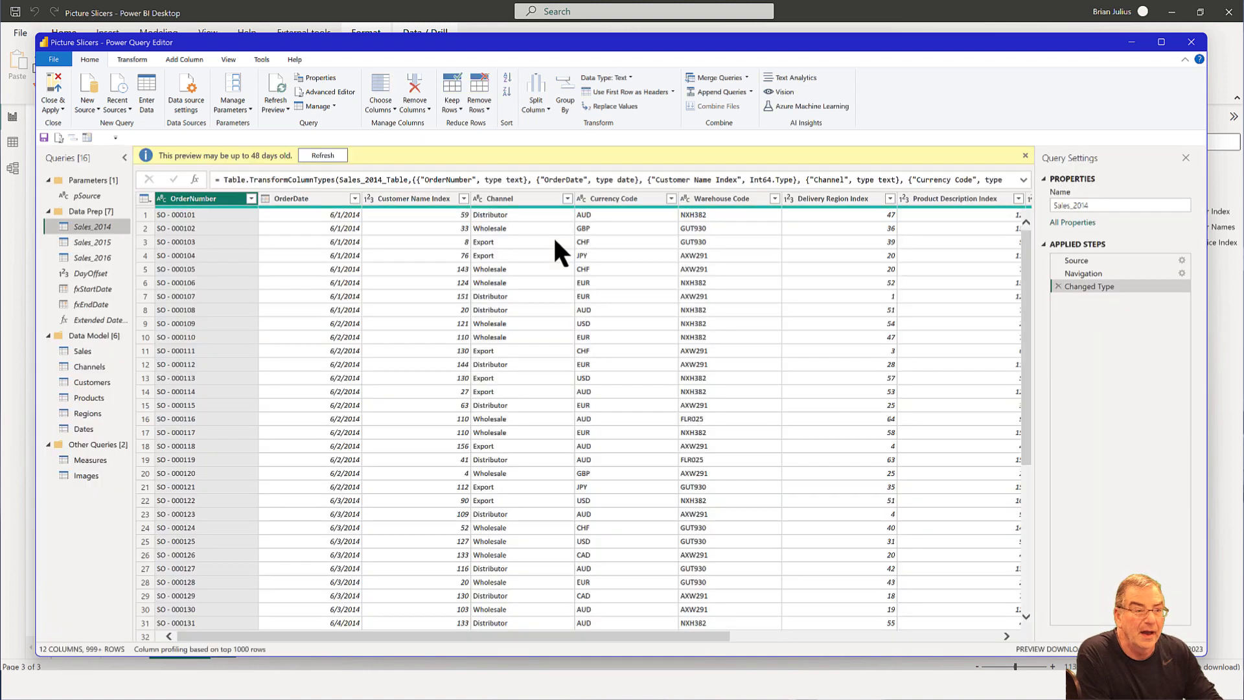
{"action": "left_click", "coordinate": [88, 382]}
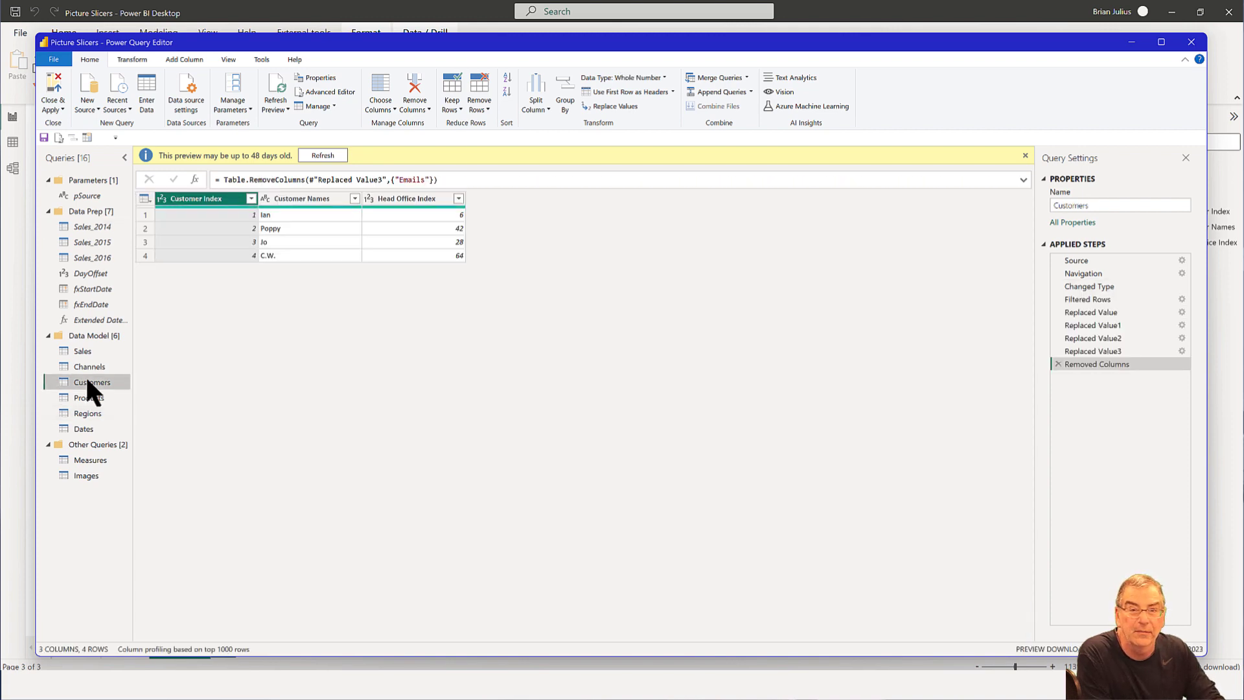
{"action": "left_click", "coordinate": [729, 74]}
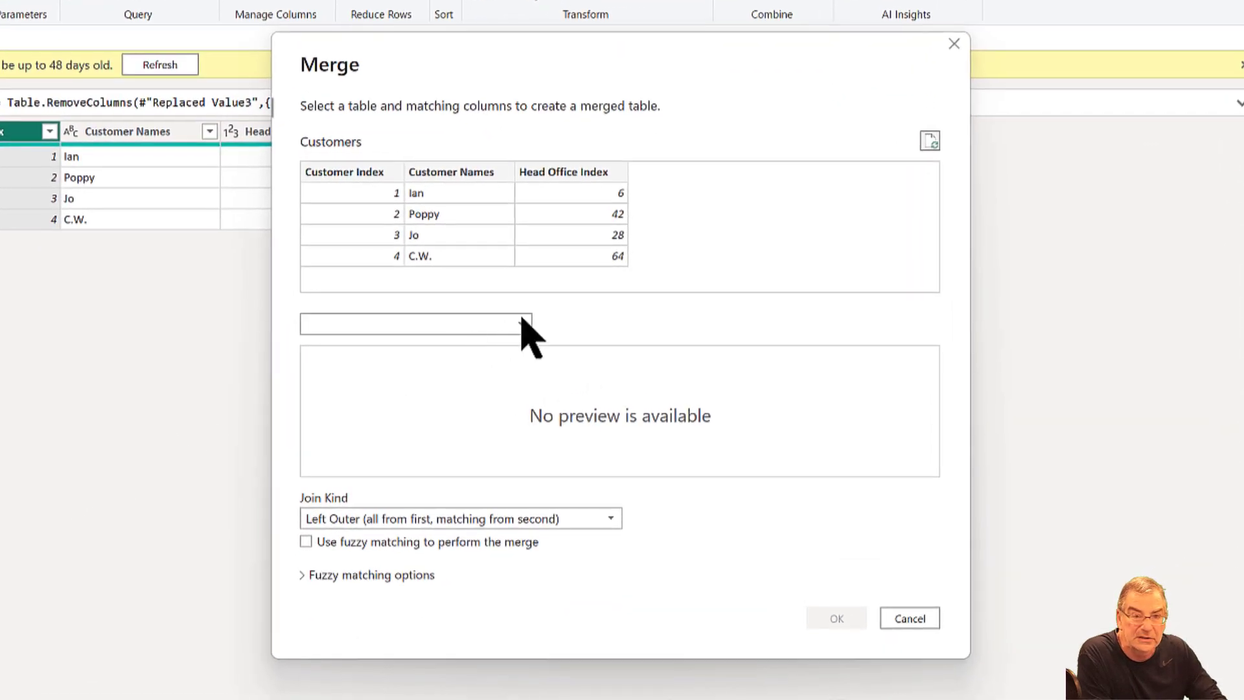
Merge Customers with Images, matching Customer Names to Name.
{"action": "left_click", "coordinate": [526, 323]}
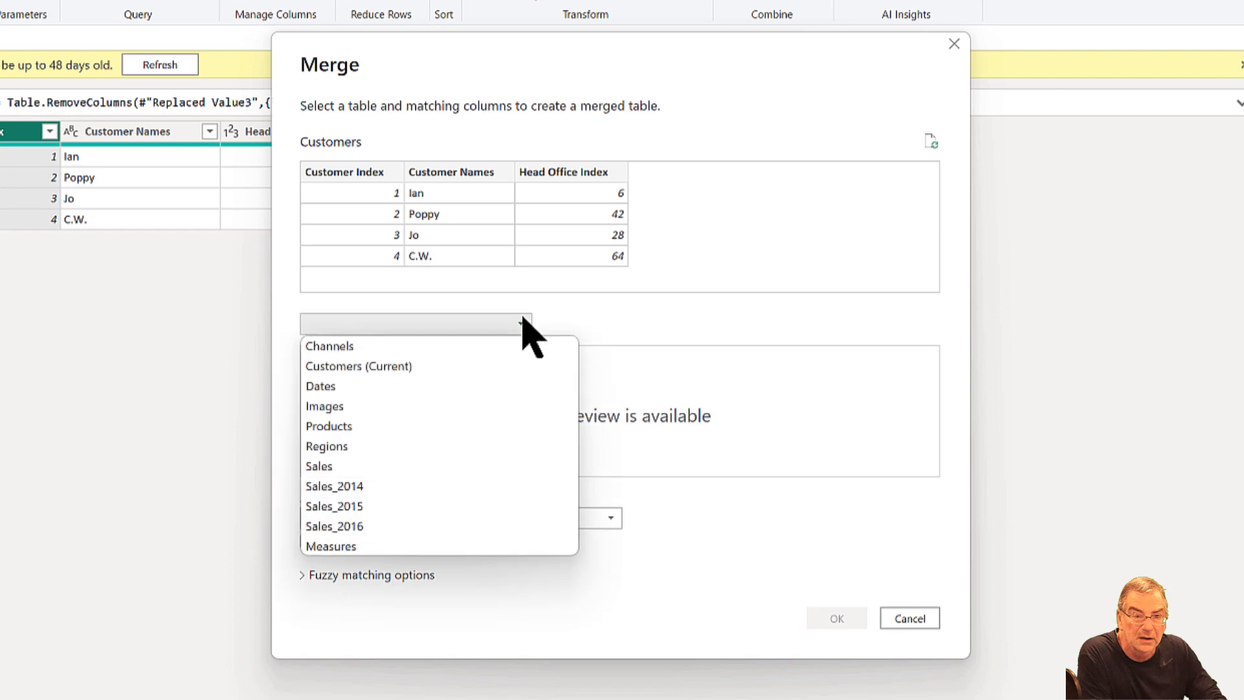
{"action": "key", "text": "Down"}
{"action": "key", "text": "Down"}
{"action": "key", "text": "Down"}
{"action": "key", "text": "Down"}
{"action": "key", "text": "Down"}
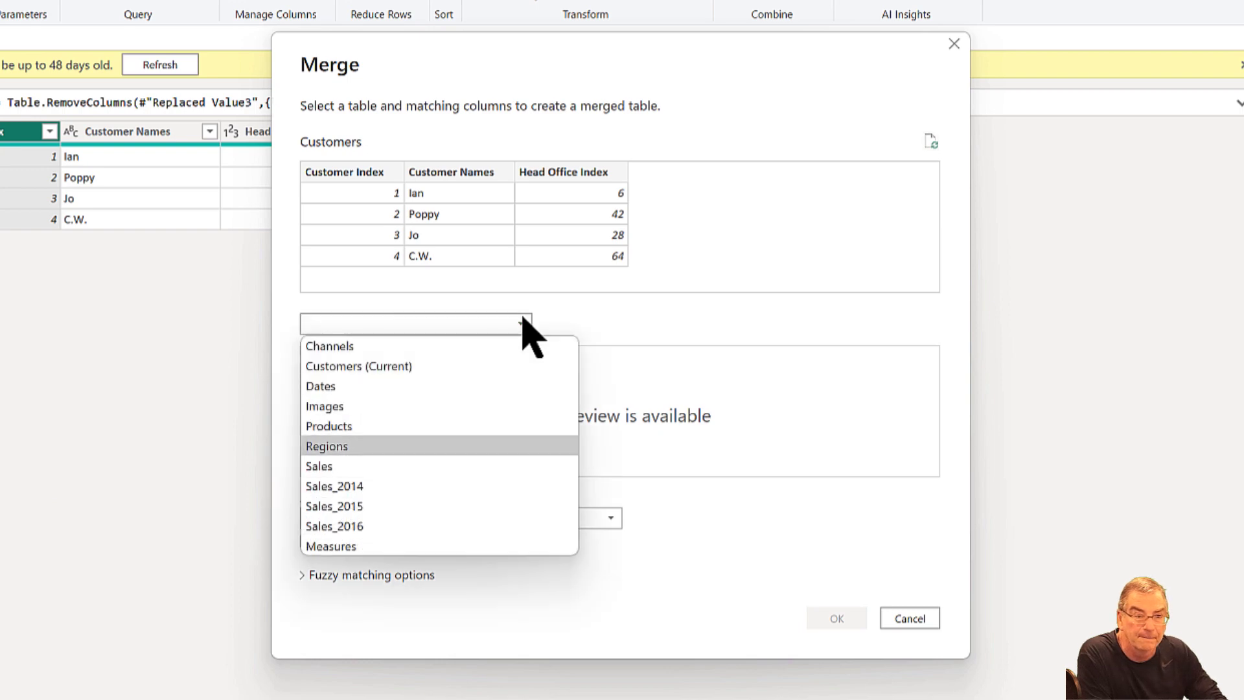
{"action": "left_click", "coordinate": [437, 406]}
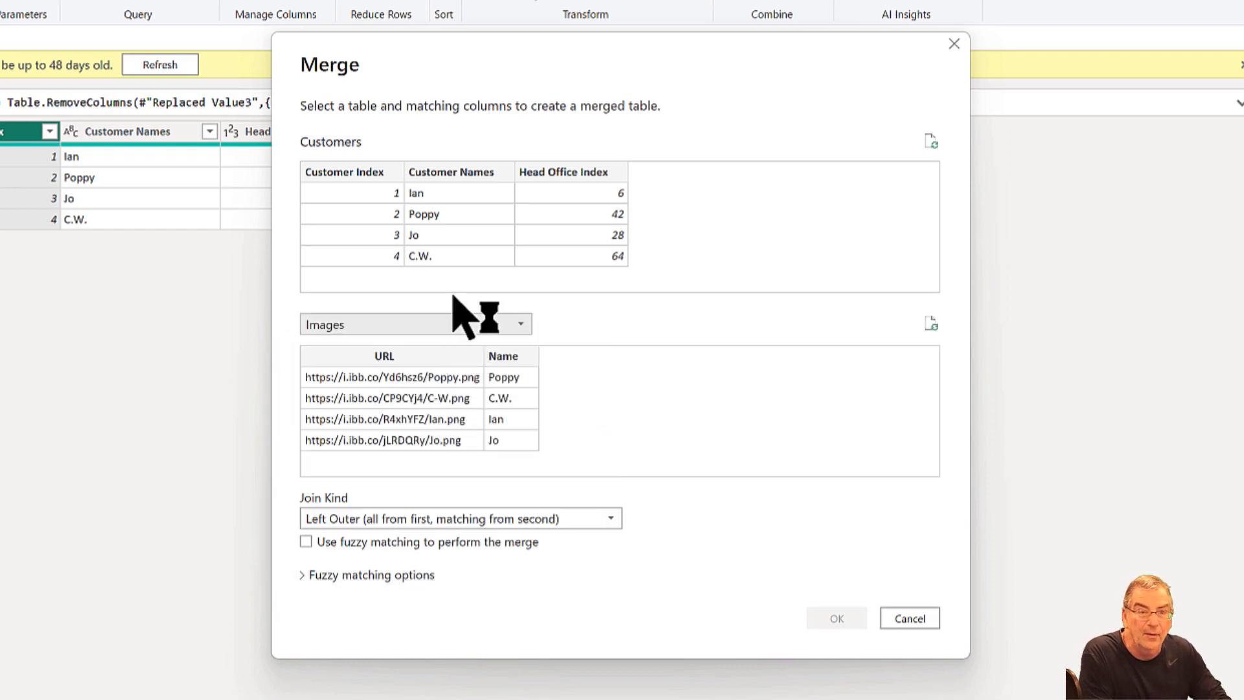
{"action": "left_click", "coordinate": [474, 170]}
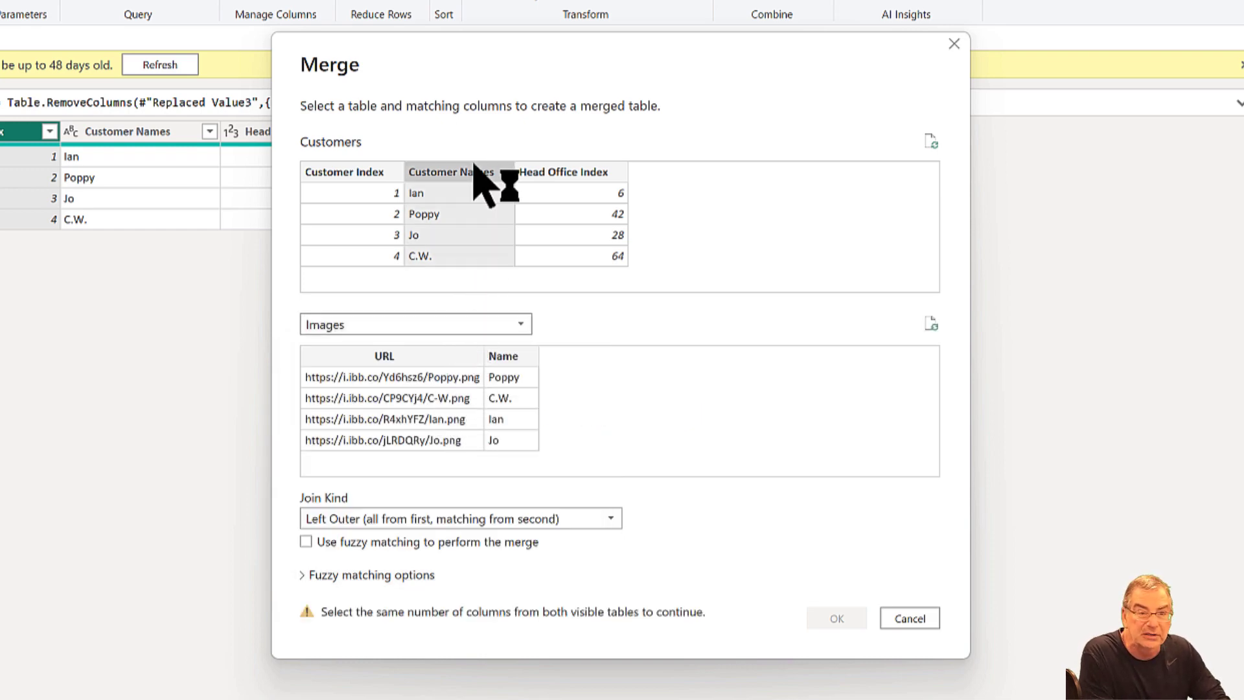
{"action": "left_click", "coordinate": [509, 358]}
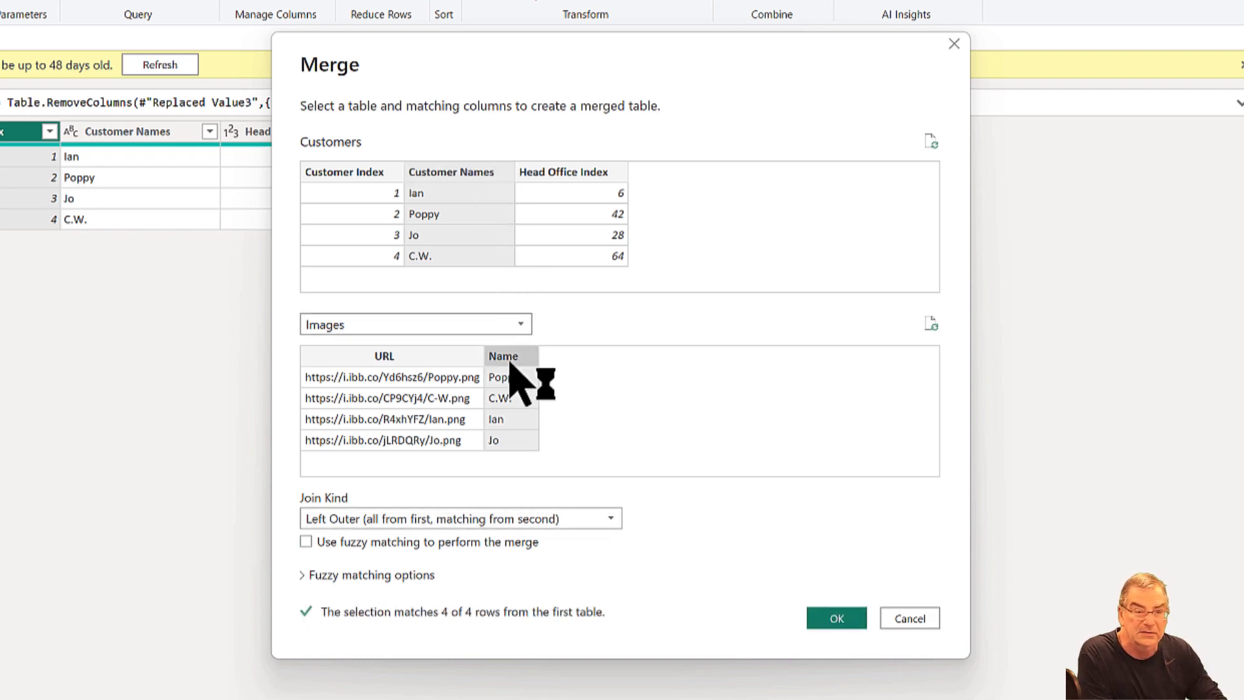
{"action": "left_click", "coordinate": [835, 618]}
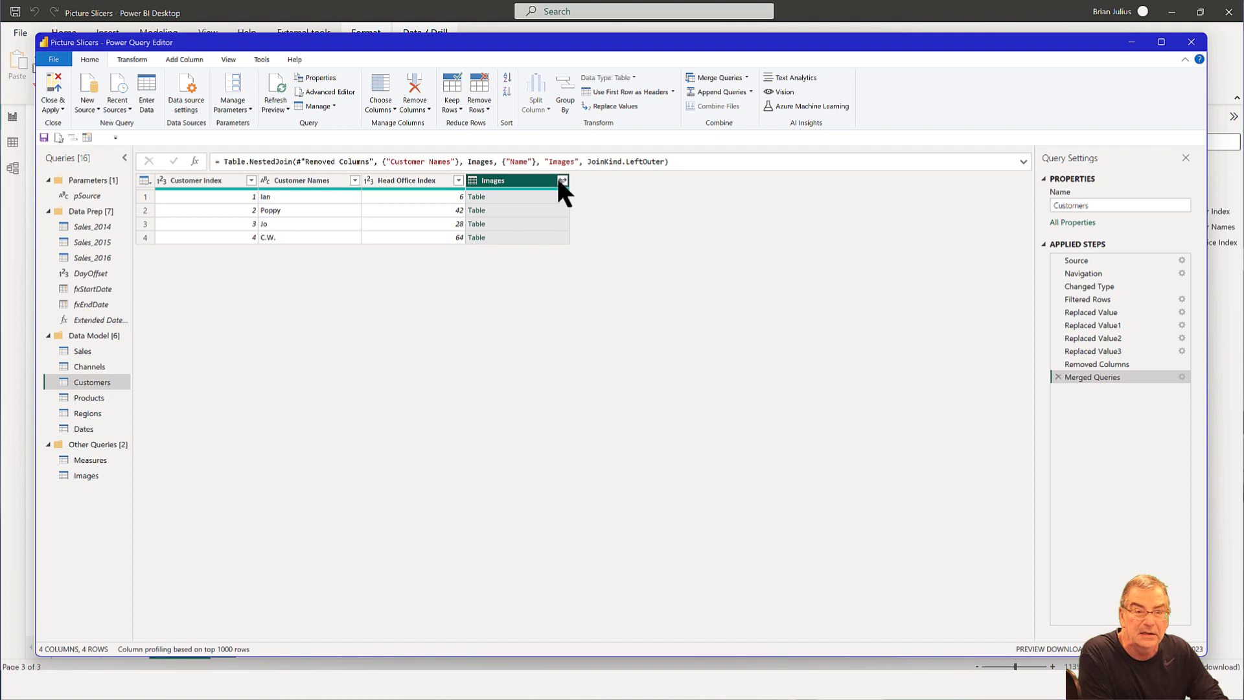
Expand the Images column to only URL, without a column-name prefix.
{"action": "left_click", "coordinate": [562, 181]}
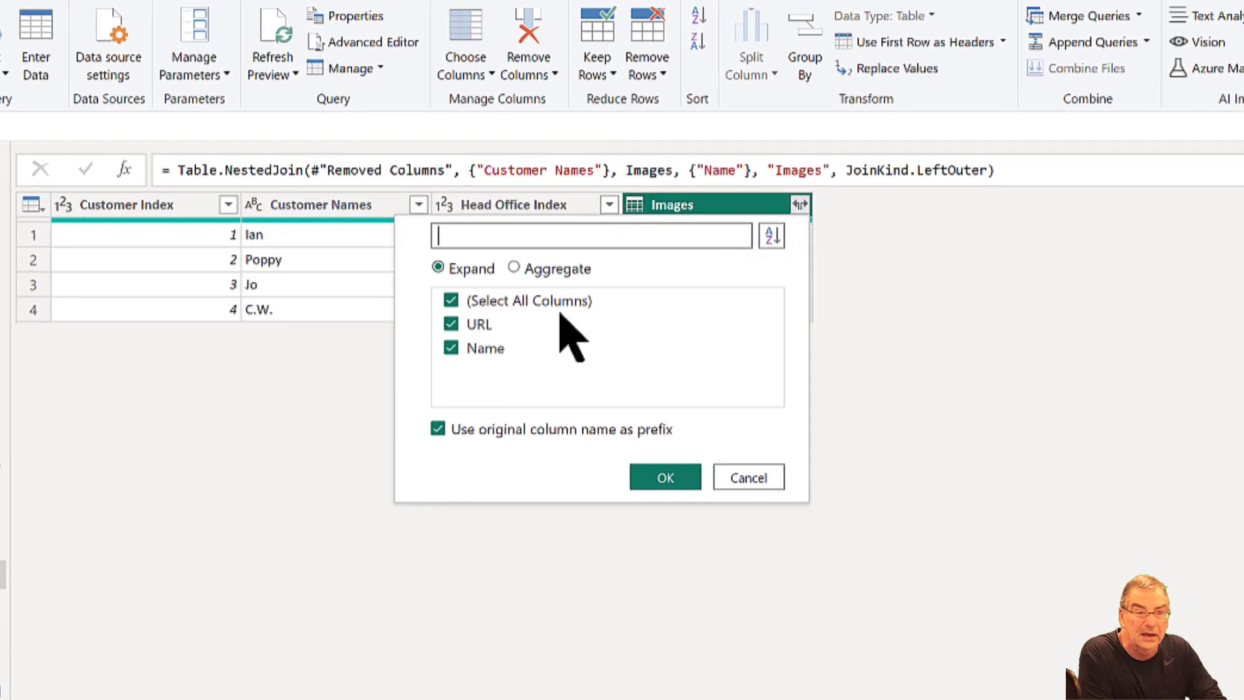
{"action": "left_click", "coordinate": [487, 350]}
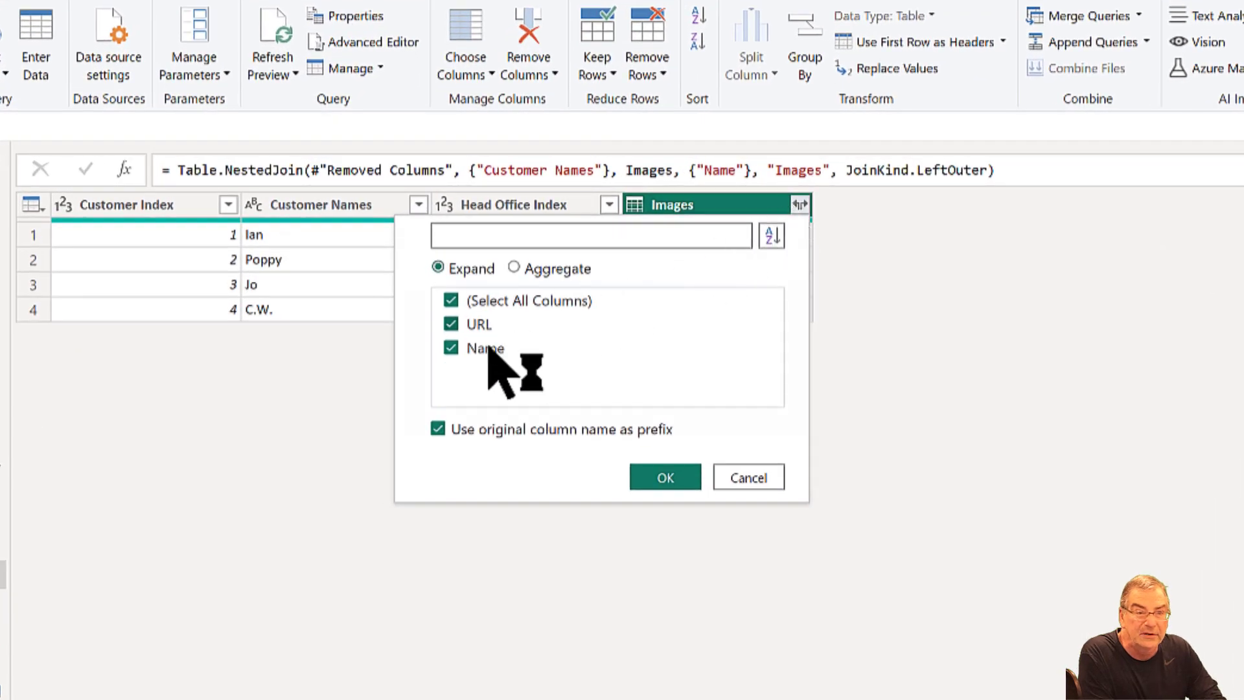
{"action": "left_click", "coordinate": [475, 430]}
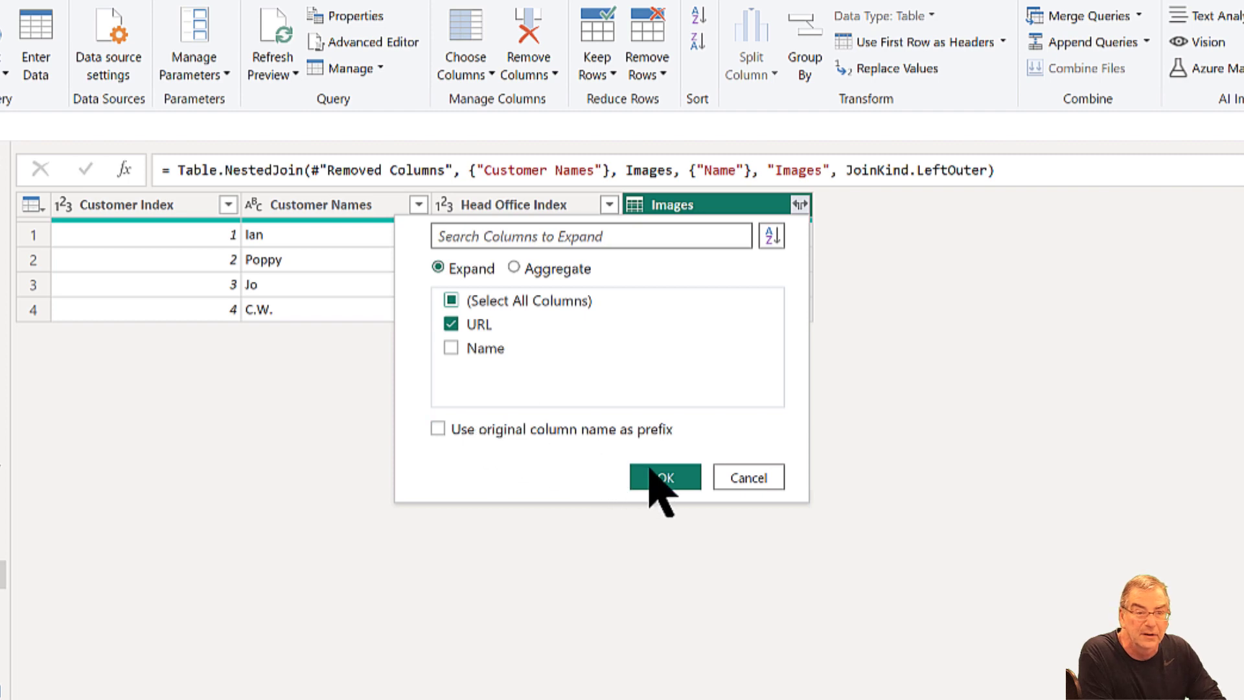
{"action": "left_click", "coordinate": [667, 477]}
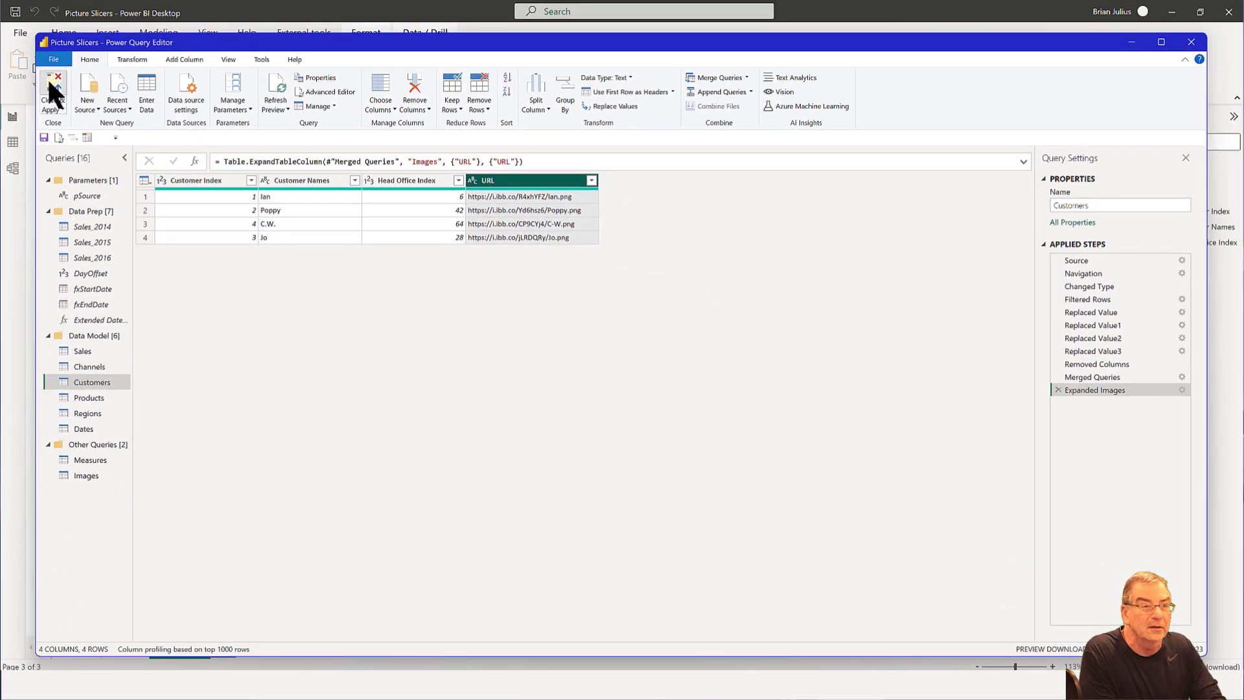
Apply the query changes and set the Images URL field's data category to Image URL.
{"action": "left_click", "coordinate": [51, 90]}
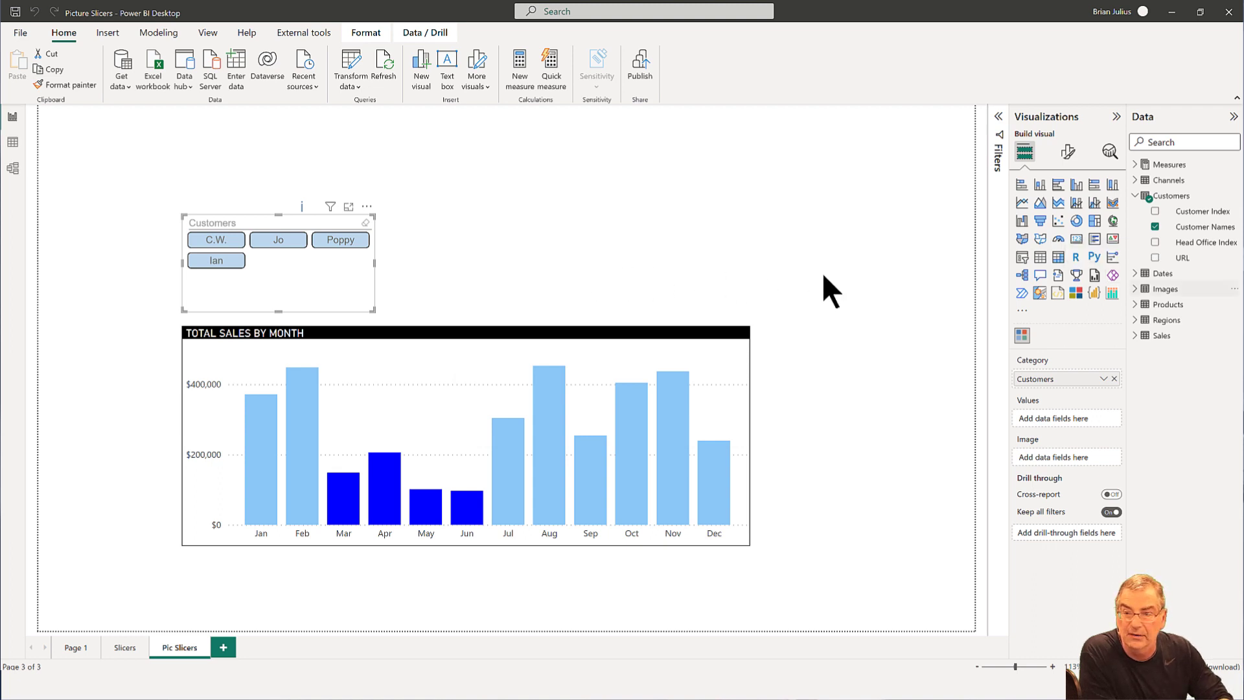
{"action": "left_click", "coordinate": [1134, 288]}
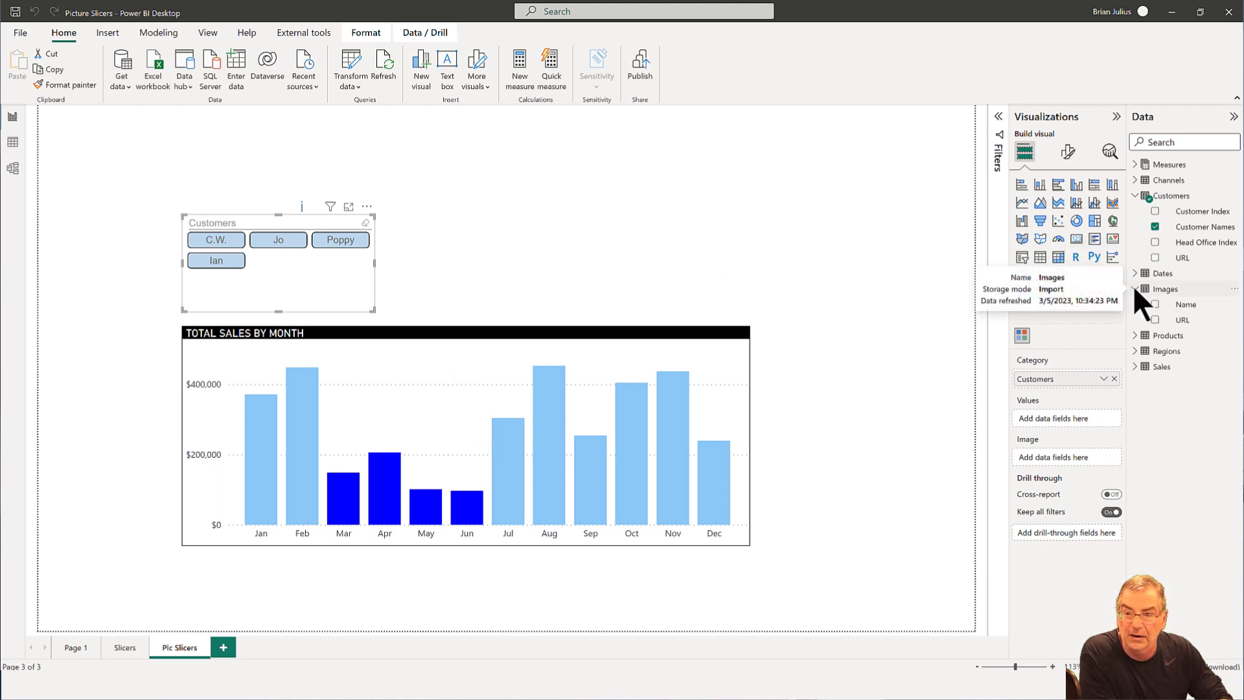
{"action": "left_click", "coordinate": [1184, 314]}
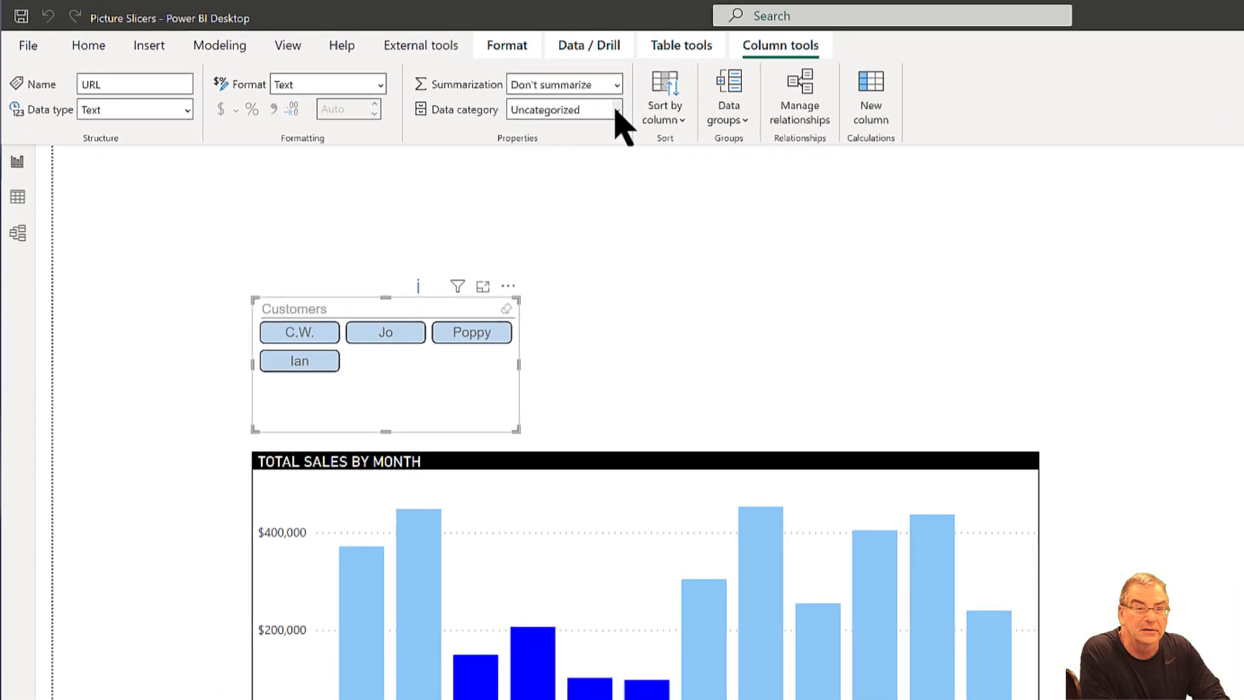
{"action": "left_click", "coordinate": [446, 79]}
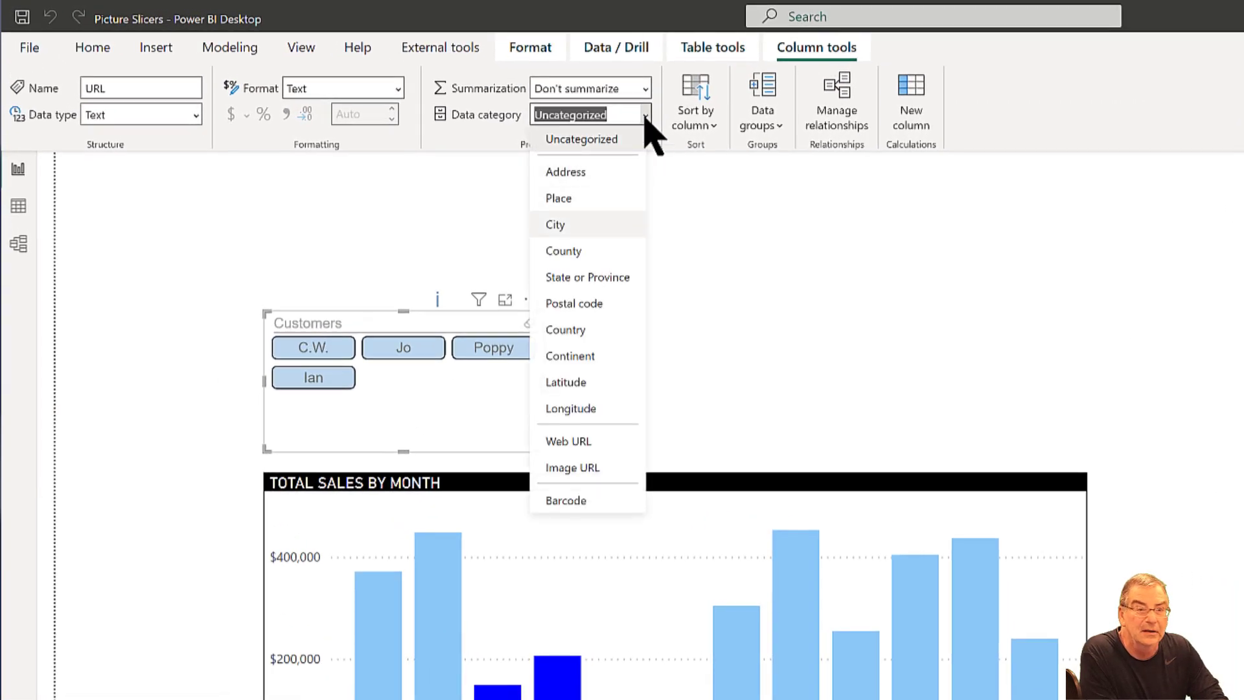
{"action": "left_click", "coordinate": [621, 475]}
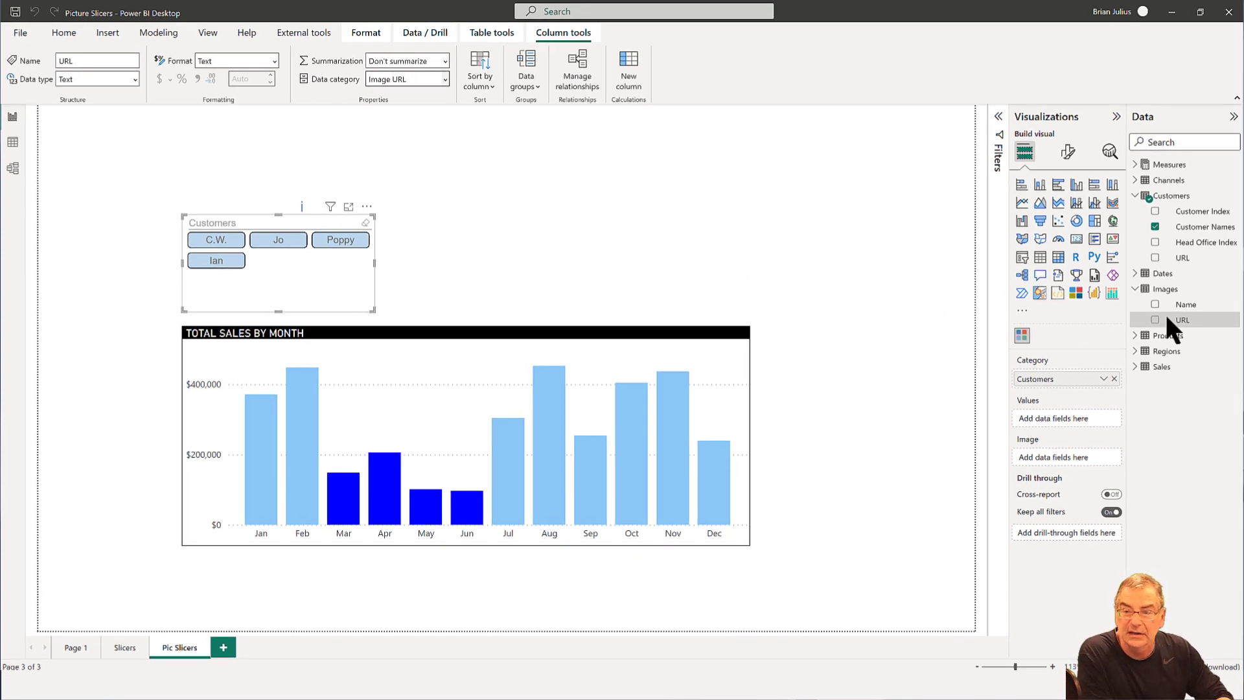
Put the Images URL field in the slicer's Image well and widen the slicer.
{"action": "left_click_drag", "start_coordinate": [1166, 316], "coordinate": [1047, 456]}
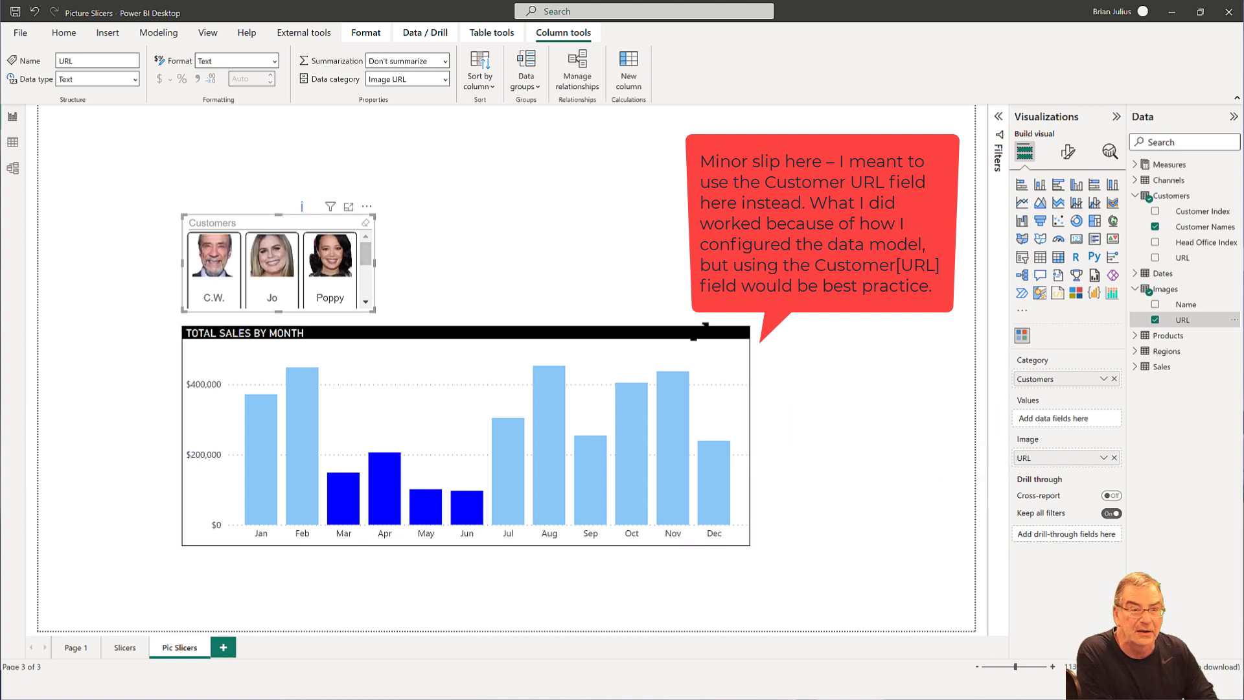
{"action": "left_click_drag", "start_coordinate": [373, 212], "coordinate": [447, 192]}
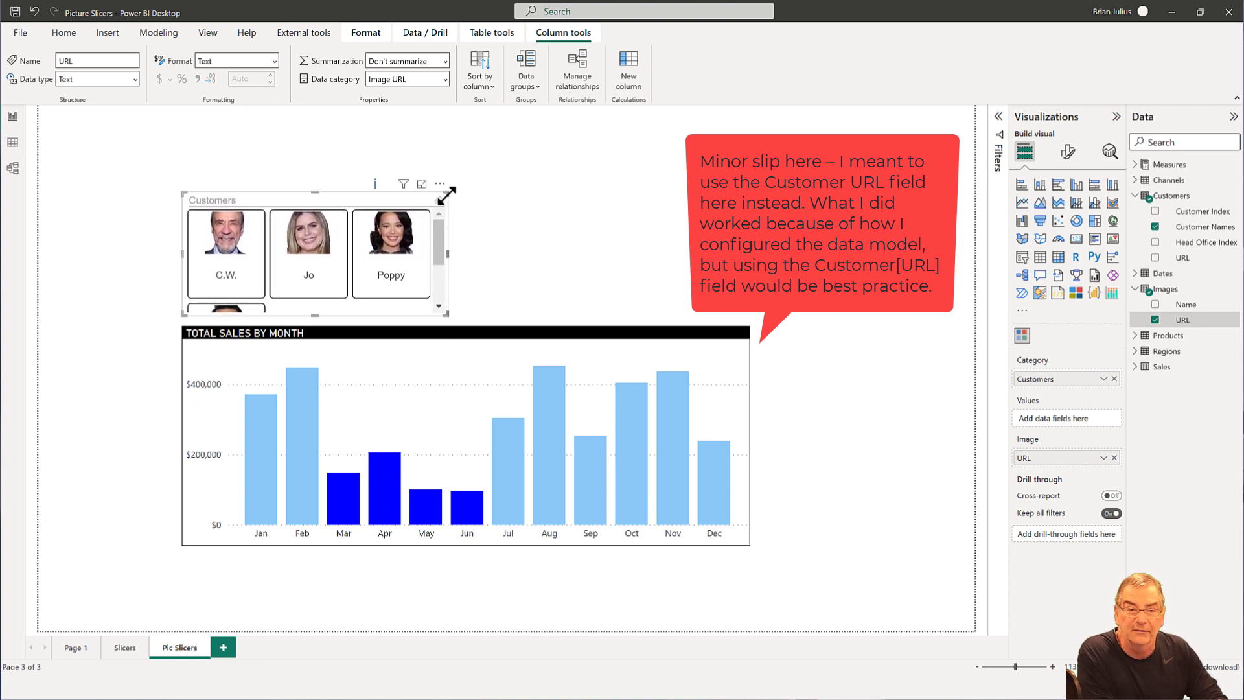
Set the slicer's General Columns to 4 and resize it to fit four photo tiles.
{"action": "left_click", "coordinate": [1063, 150]}
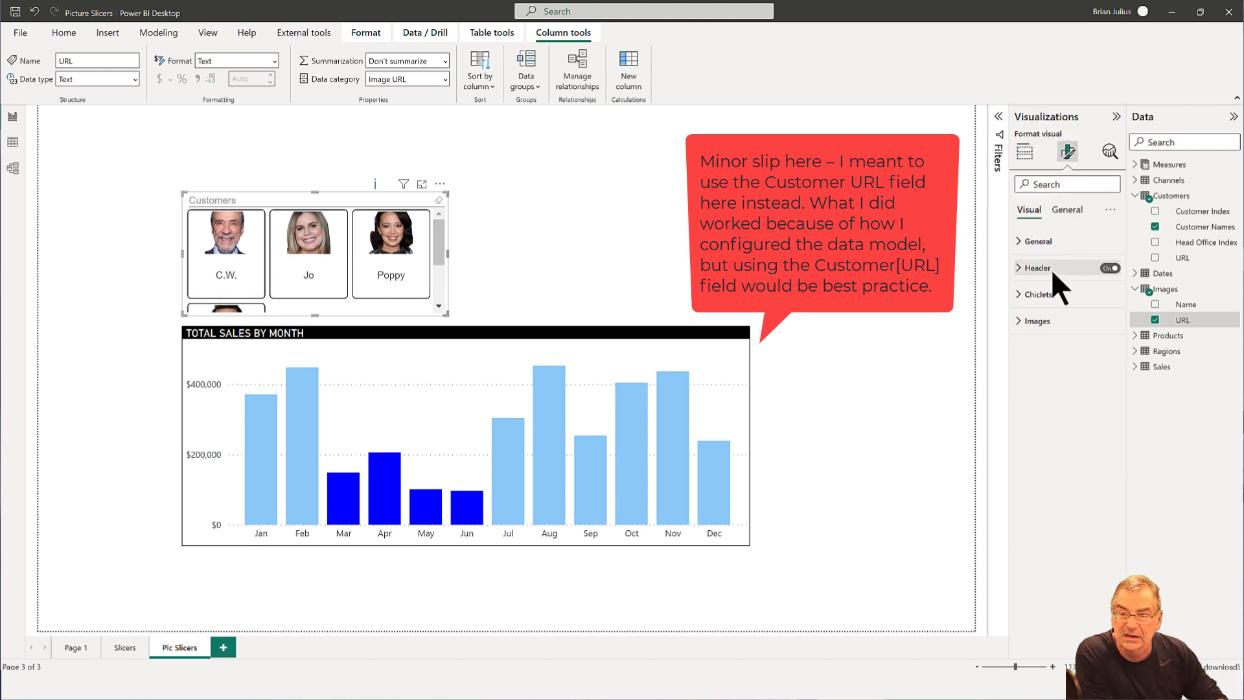
{"action": "left_click", "coordinate": [1039, 241]}
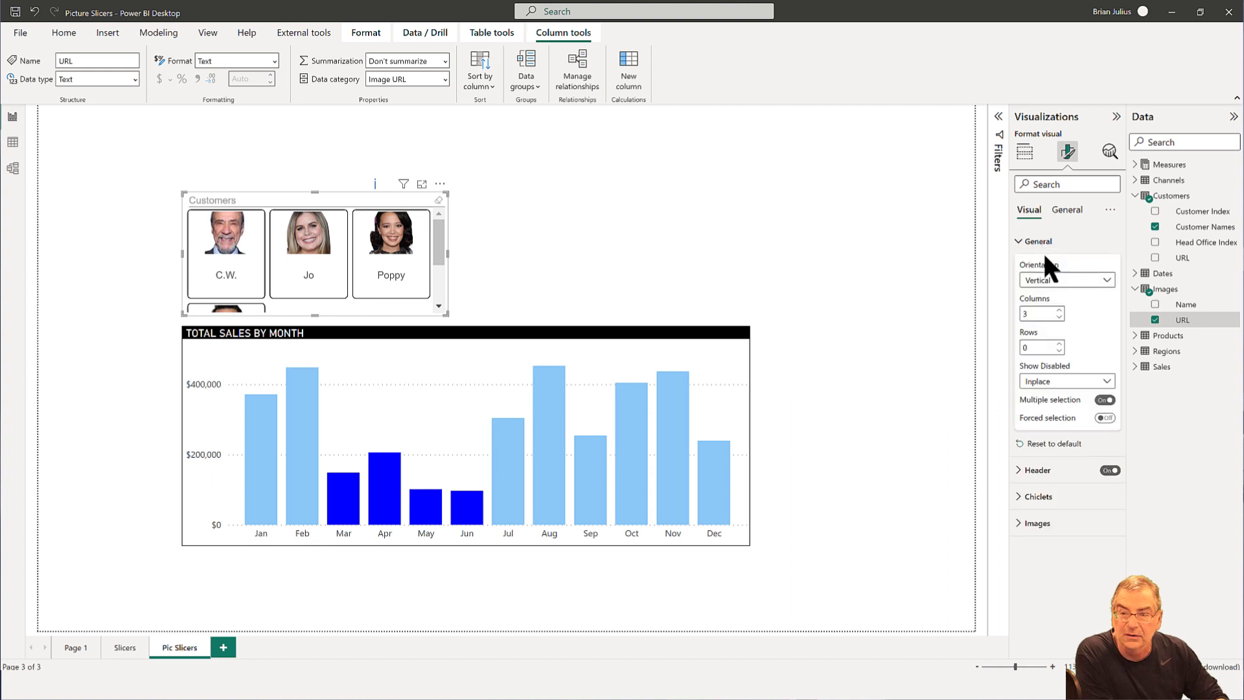
{"action": "left_click", "coordinate": [1059, 310]}
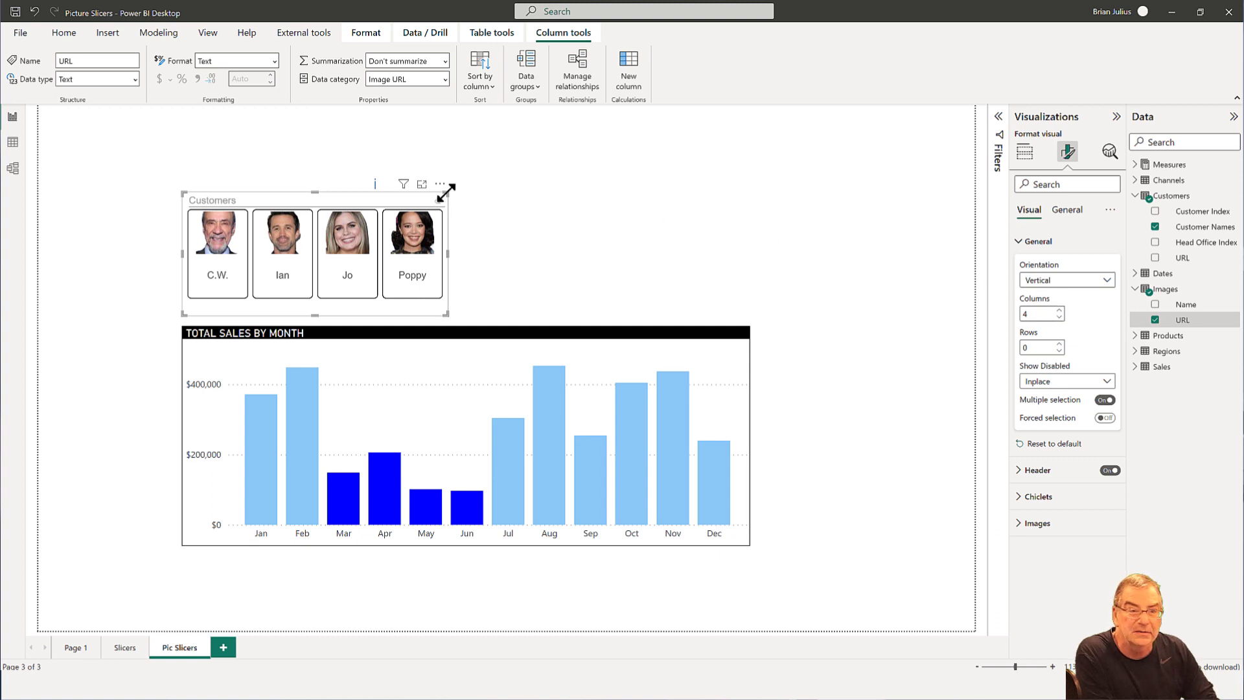
{"action": "left_click_drag", "start_coordinate": [446, 193], "coordinate": [455, 175]}
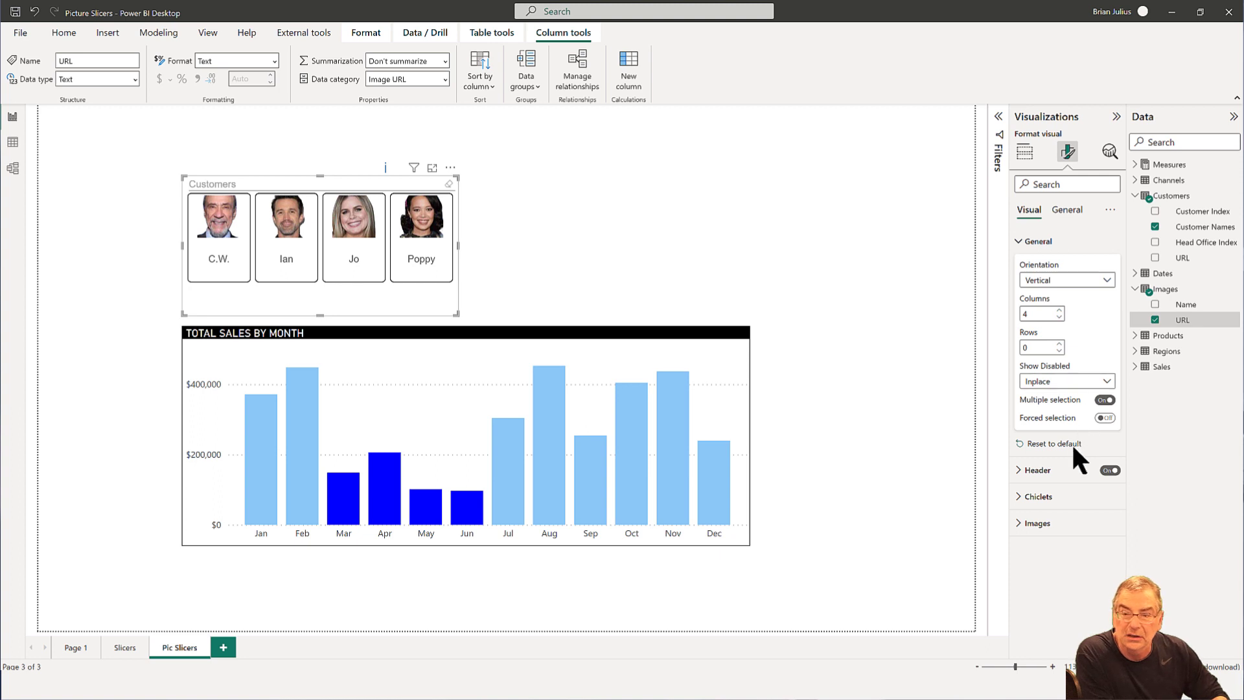
Set the slicer's Image Split to 80.
{"action": "left_click", "coordinate": [1054, 522]}
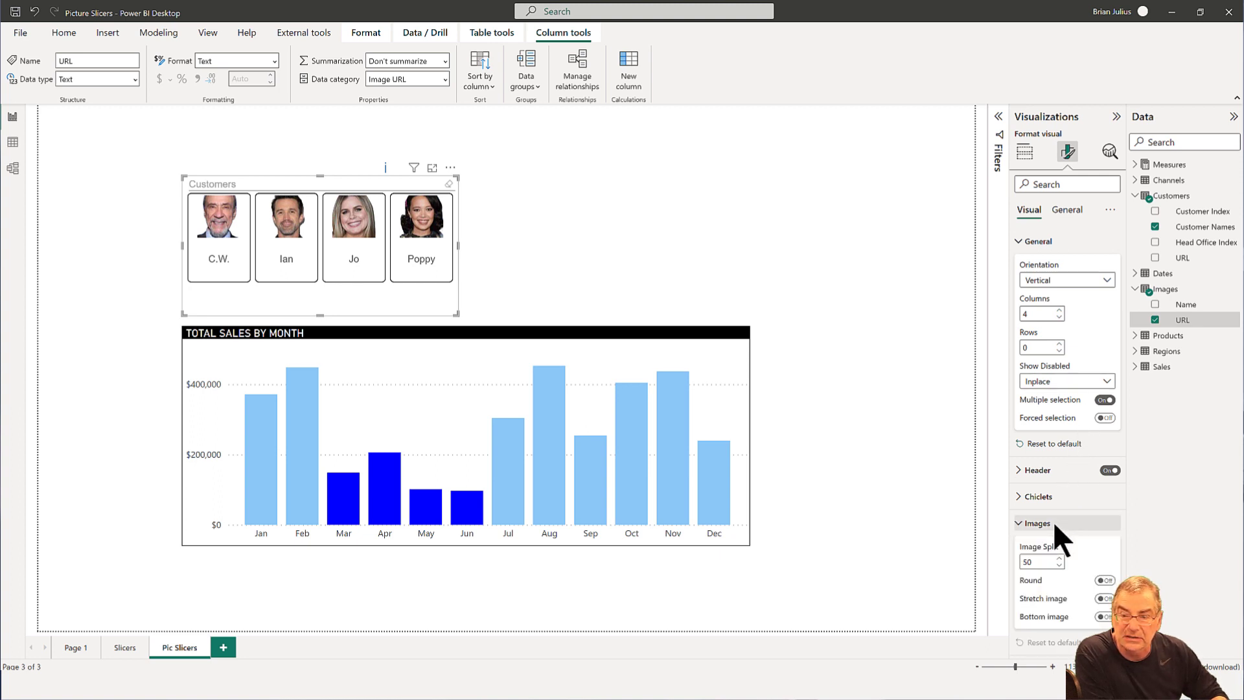
{"action": "double_click", "coordinate": [1043, 561]}
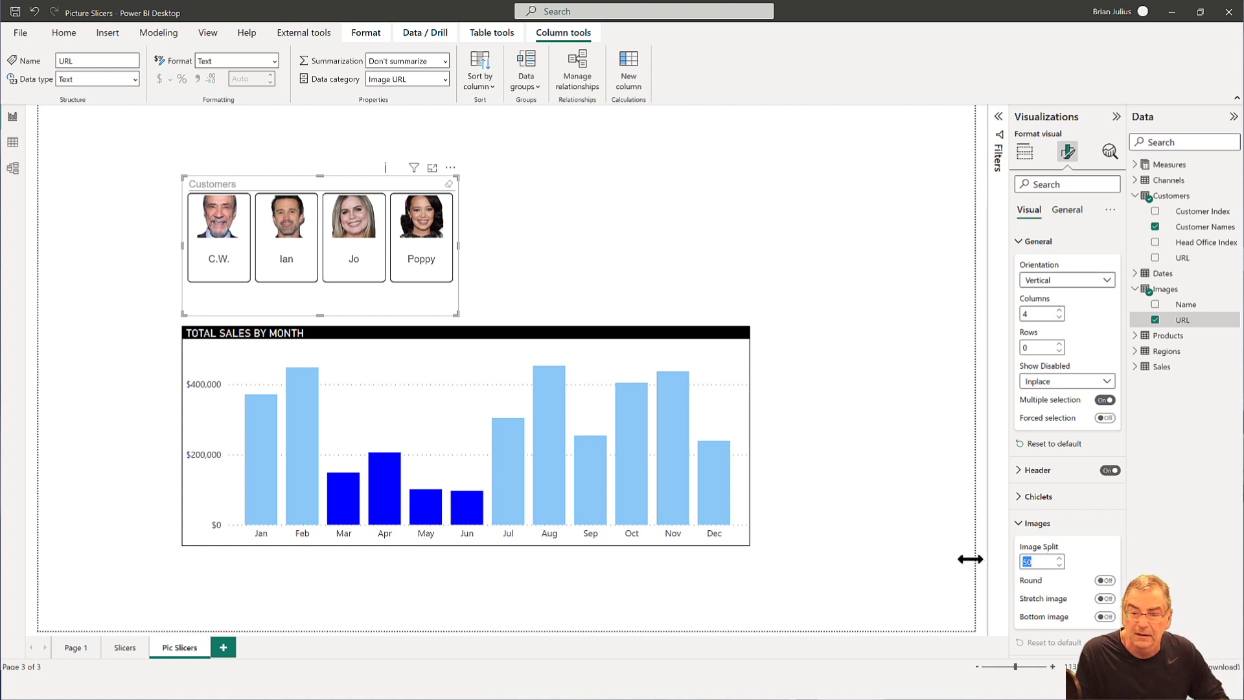
{"action": "type", "text": "8"}
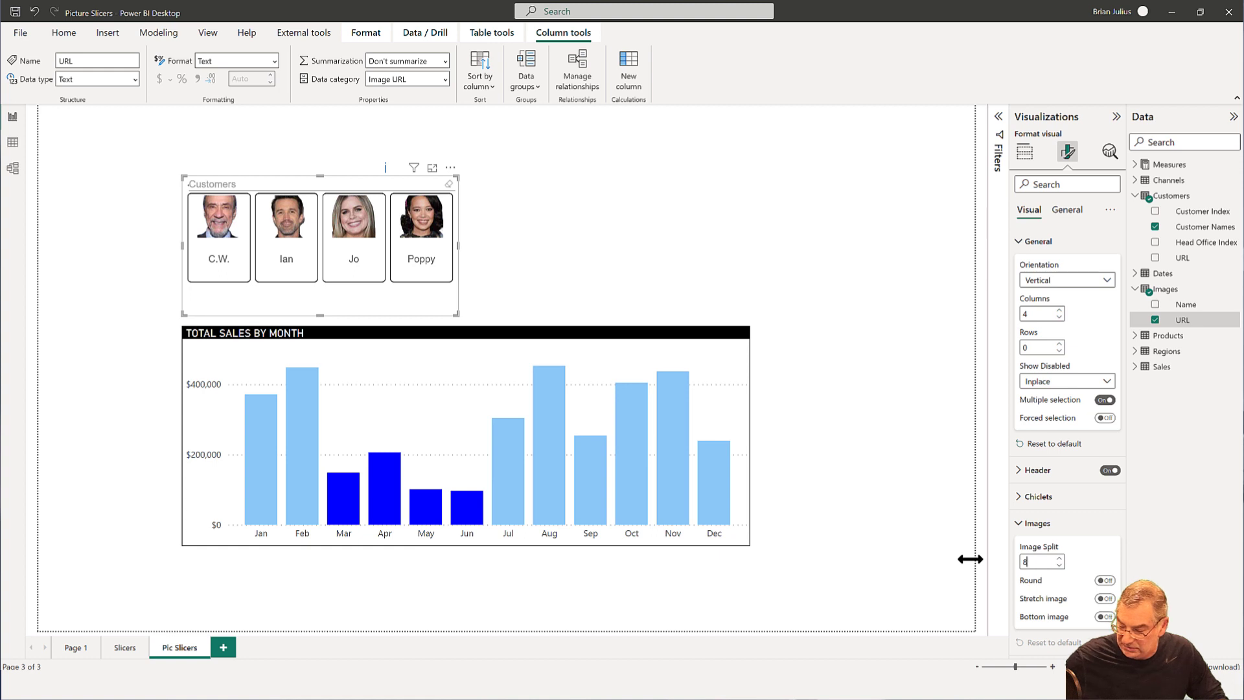
{"action": "type", "text": "0"}
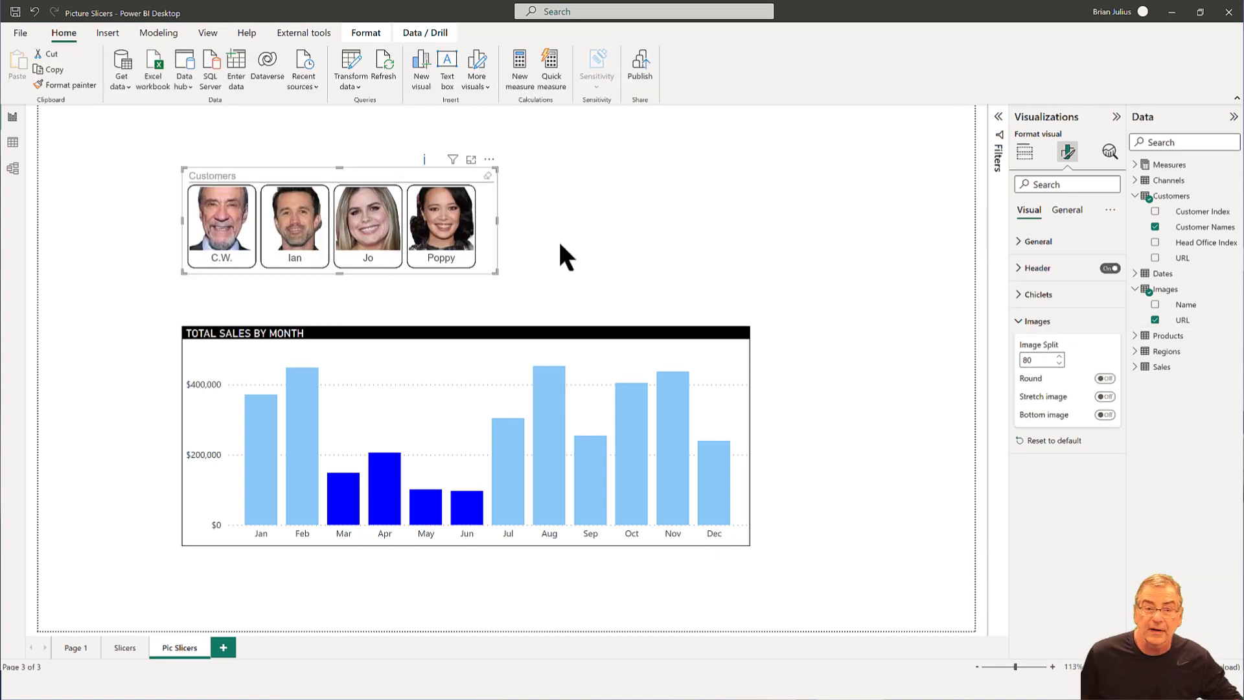
Try the Round and Bottom image options, then turn both back off.
{"action": "left_click", "coordinate": [1104, 378]}
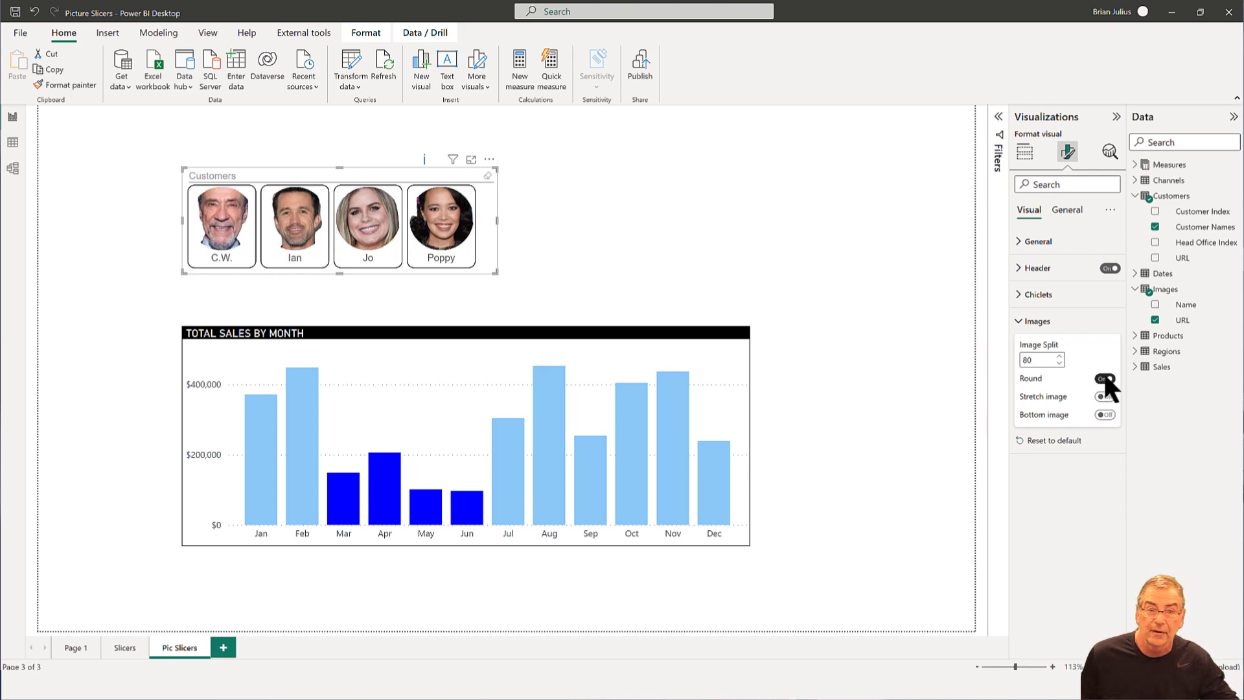
{"action": "left_click", "coordinate": [1104, 414]}
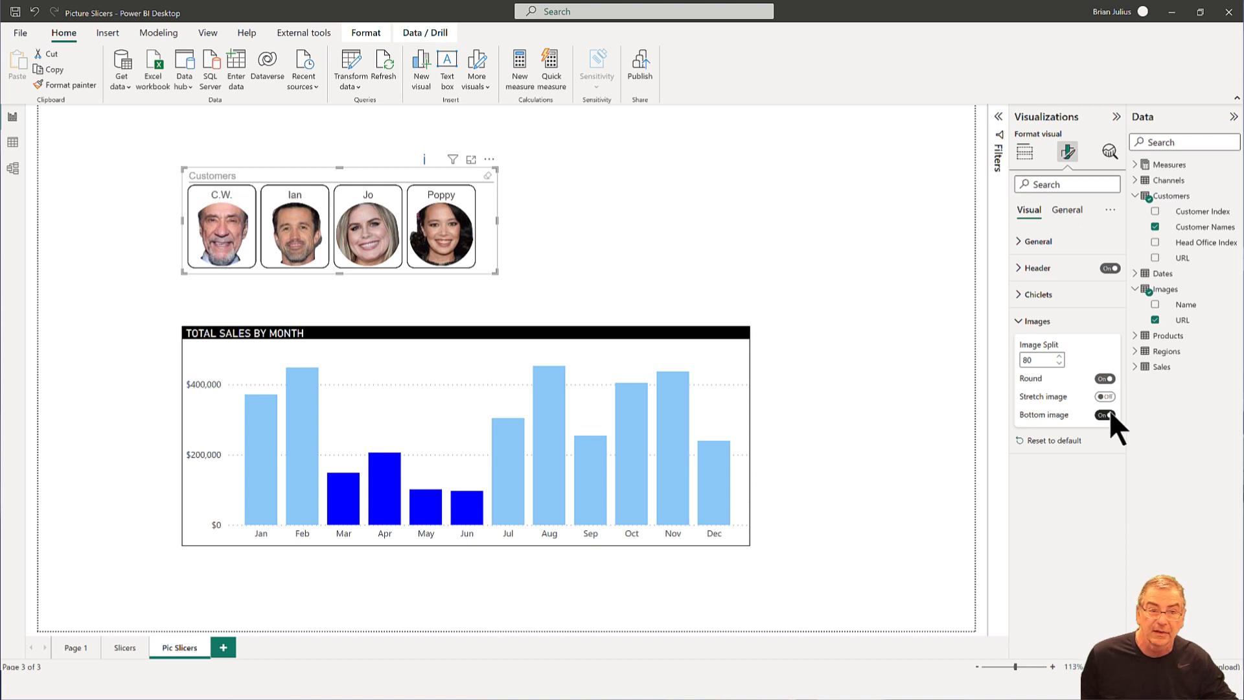
{"action": "left_click", "coordinate": [1104, 415]}
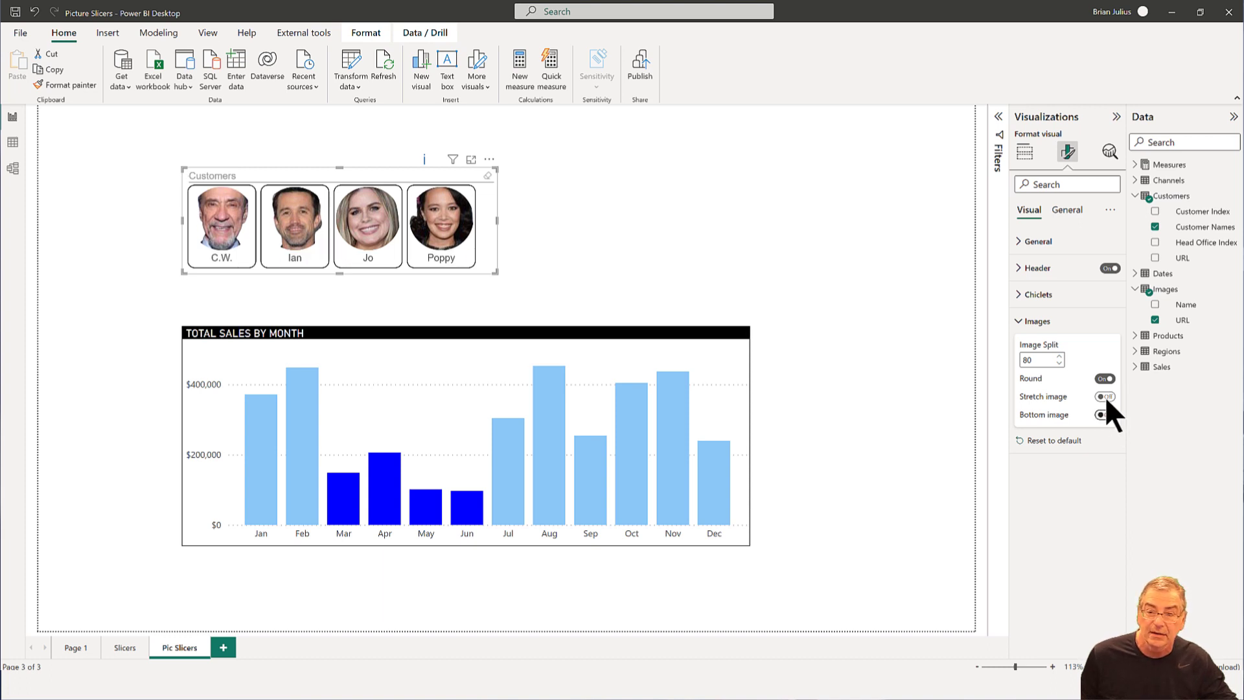
{"action": "left_click", "coordinate": [1103, 379]}
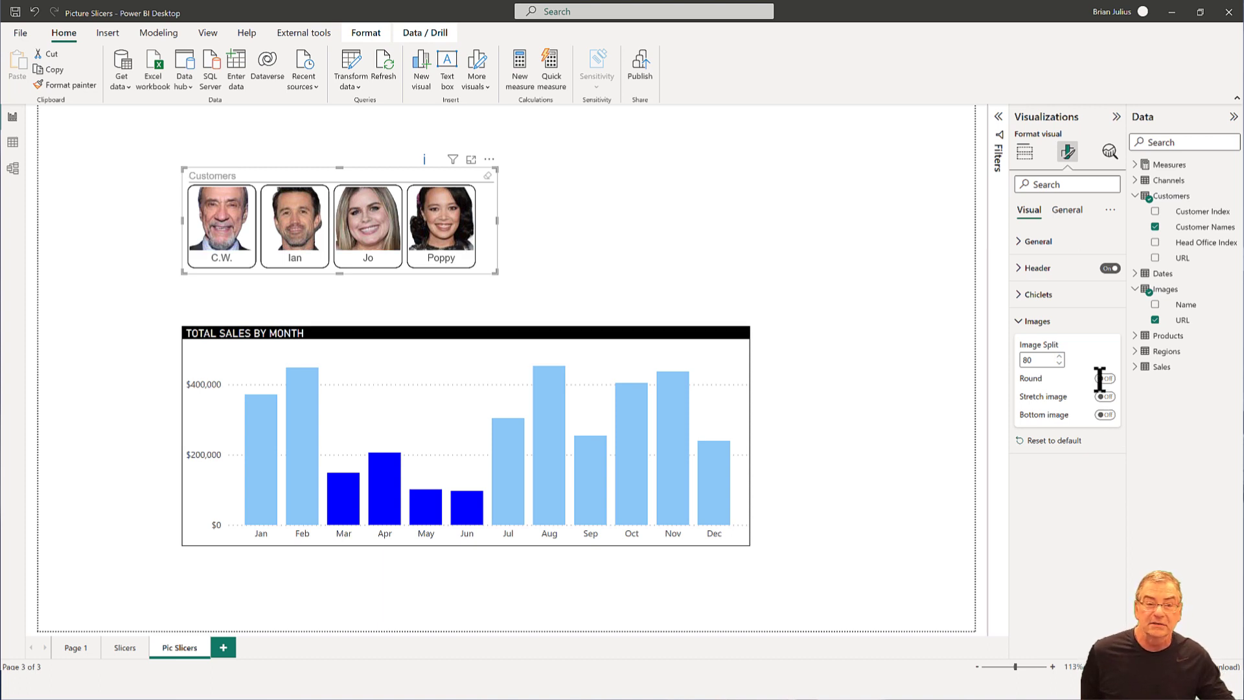
Raise the chiclet Text Size to 12 pt.
{"action": "left_click", "coordinate": [1040, 296]}
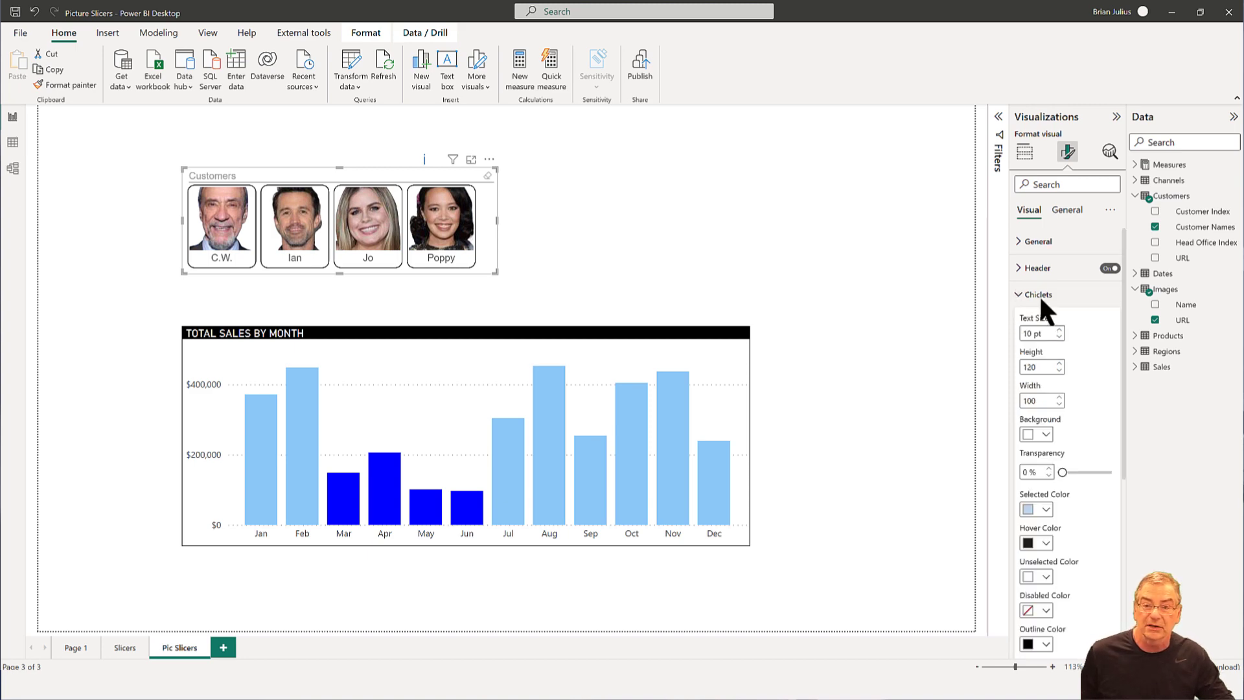
{"action": "left_click", "coordinate": [1059, 329]}
{"action": "left_click", "coordinate": [1058, 330]}
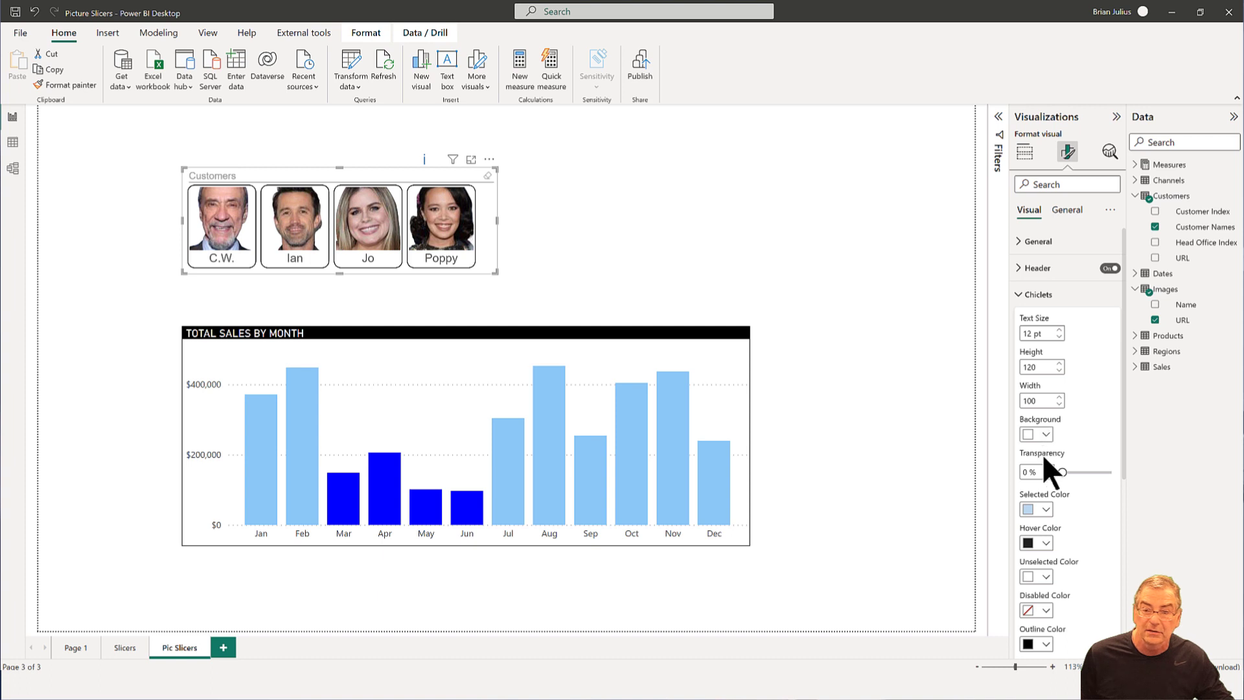
Set Selected Color blue, Hover Color grey, Unselected Color light grey, and keep Rounded outline.
{"action": "left_click", "coordinate": [1044, 507]}
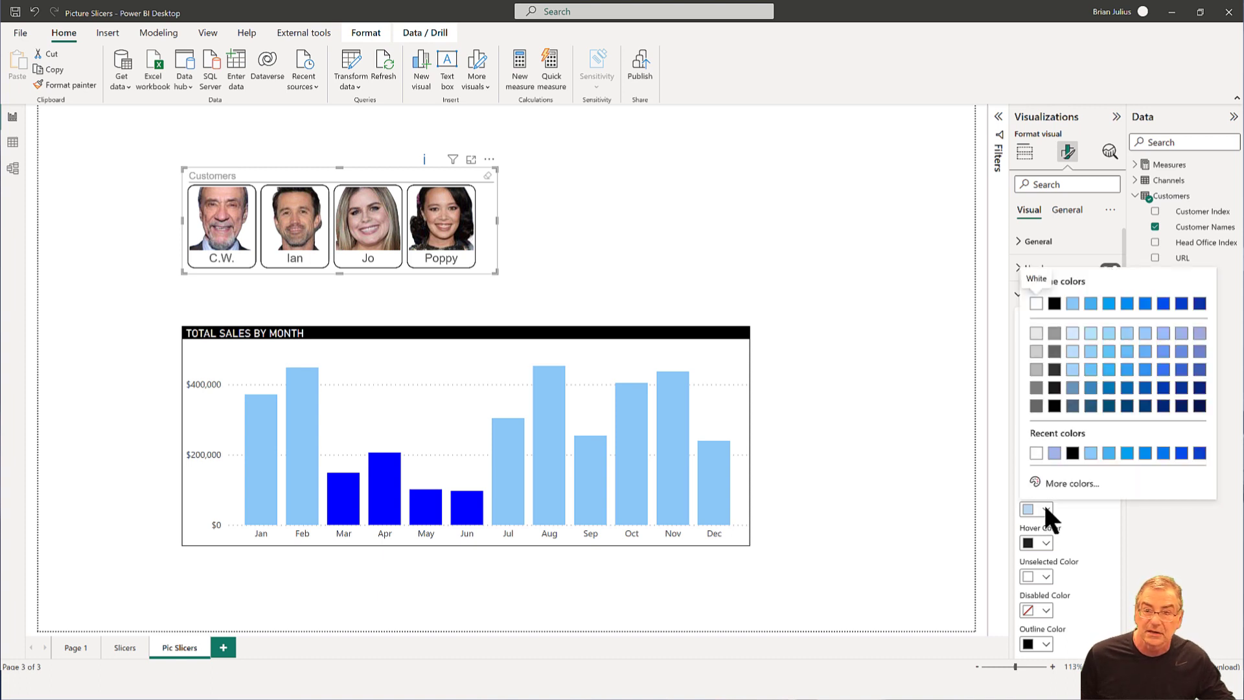
{"action": "left_click", "coordinate": [1179, 348]}
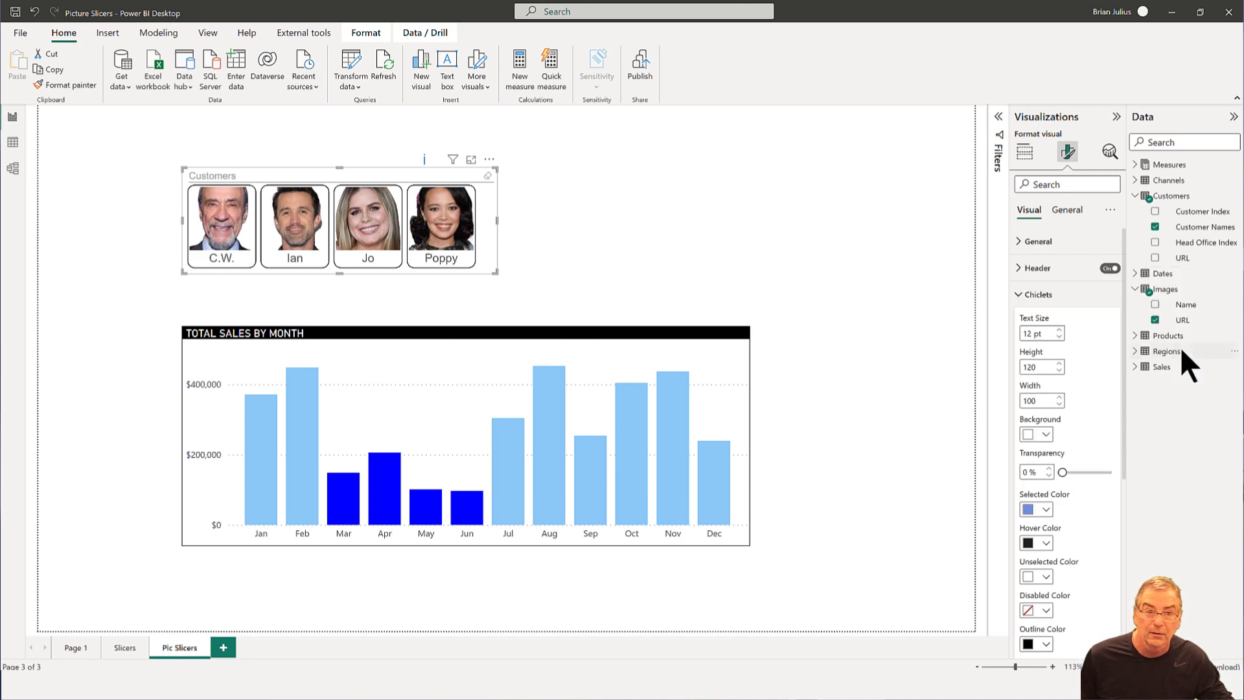
{"action": "left_click", "coordinate": [1039, 539]}
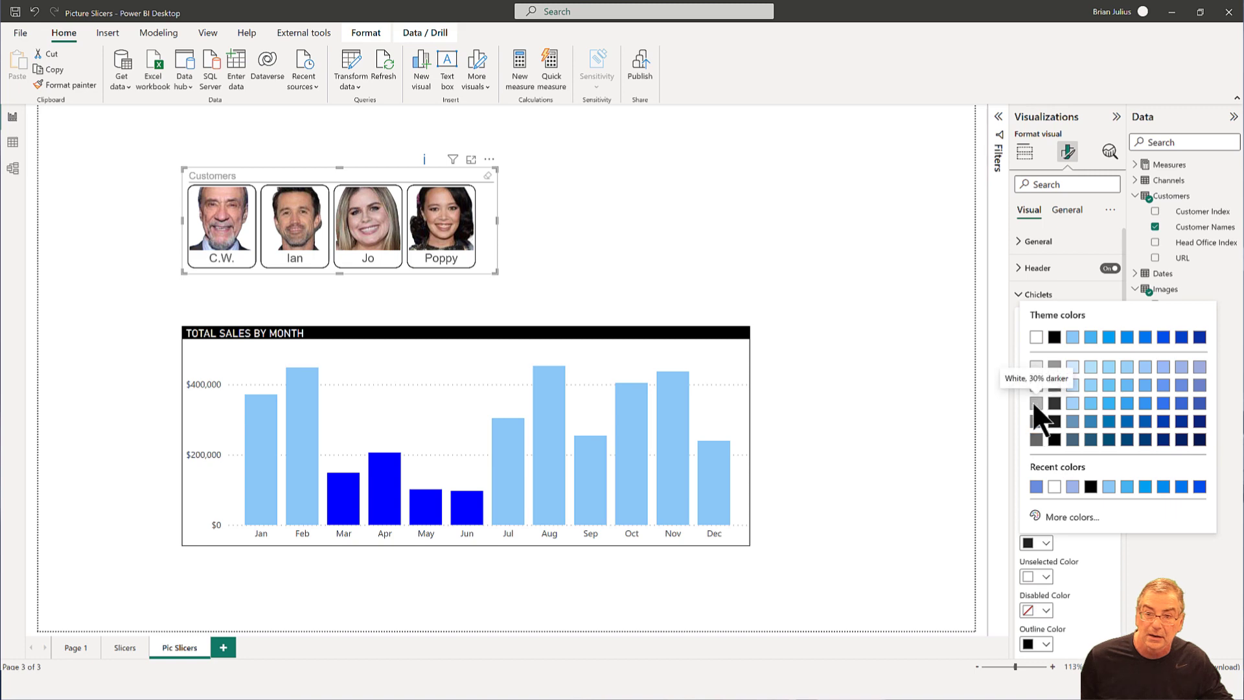
{"action": "left_click", "coordinate": [1034, 418]}
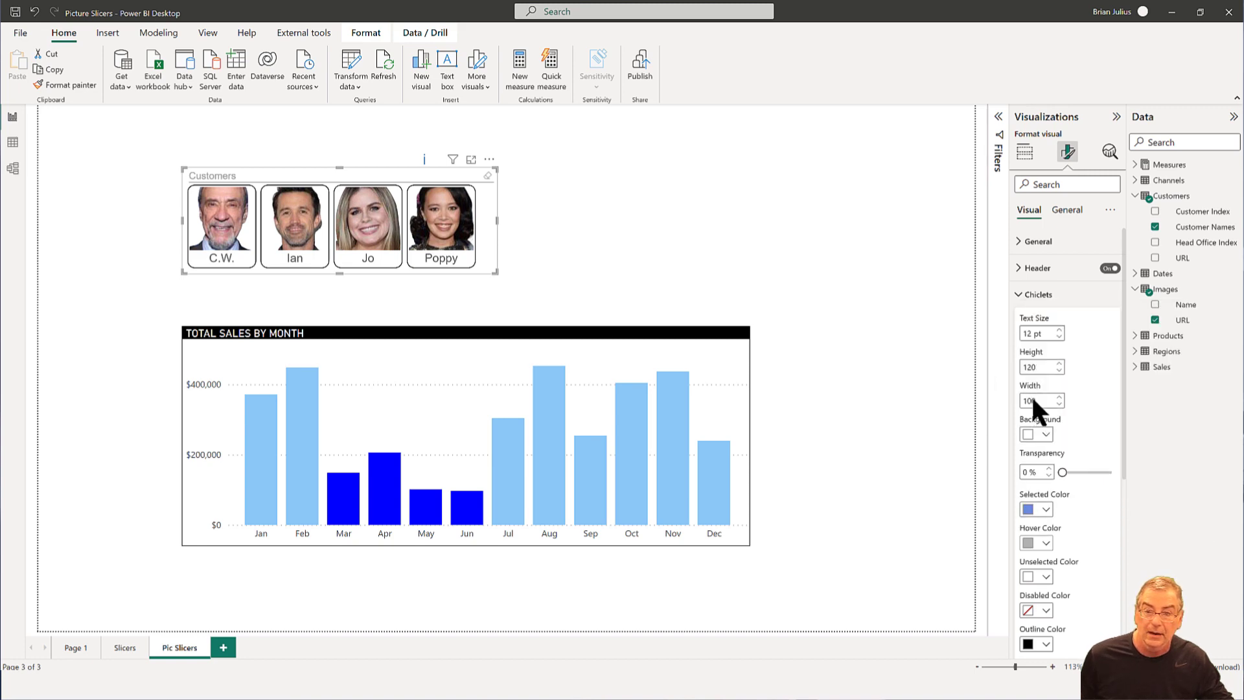
{"action": "left_click", "coordinate": [1040, 575]}
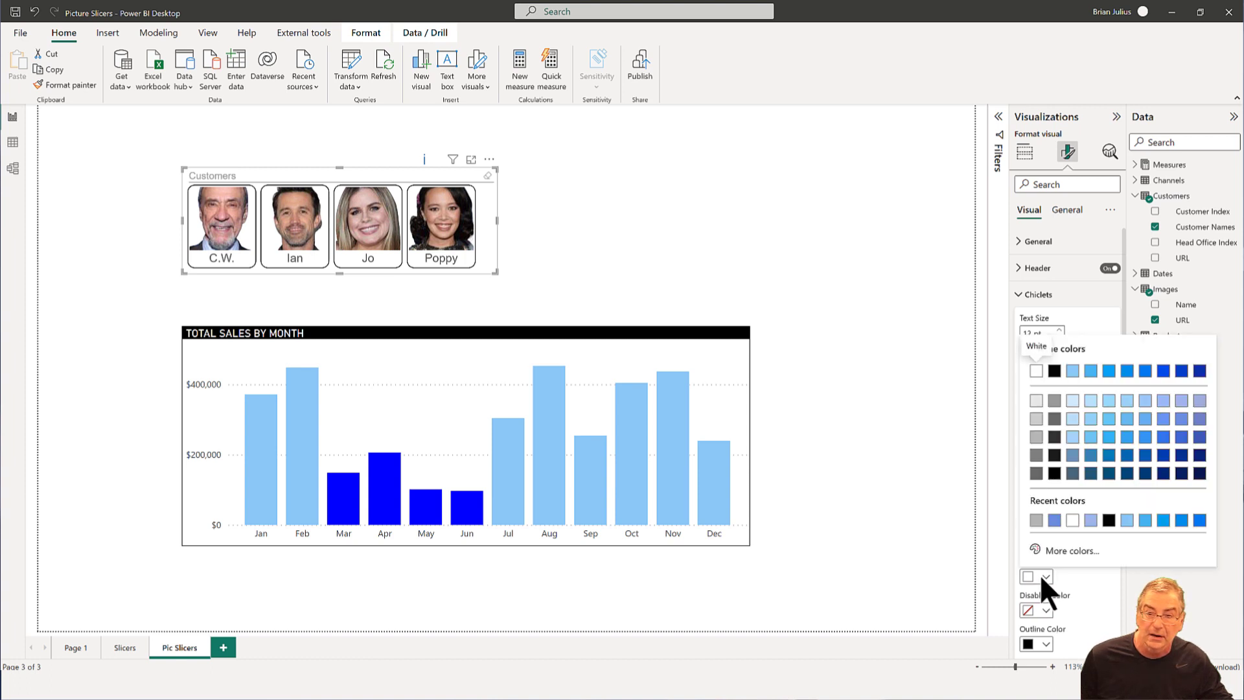
{"action": "left_click", "coordinate": [1036, 401]}
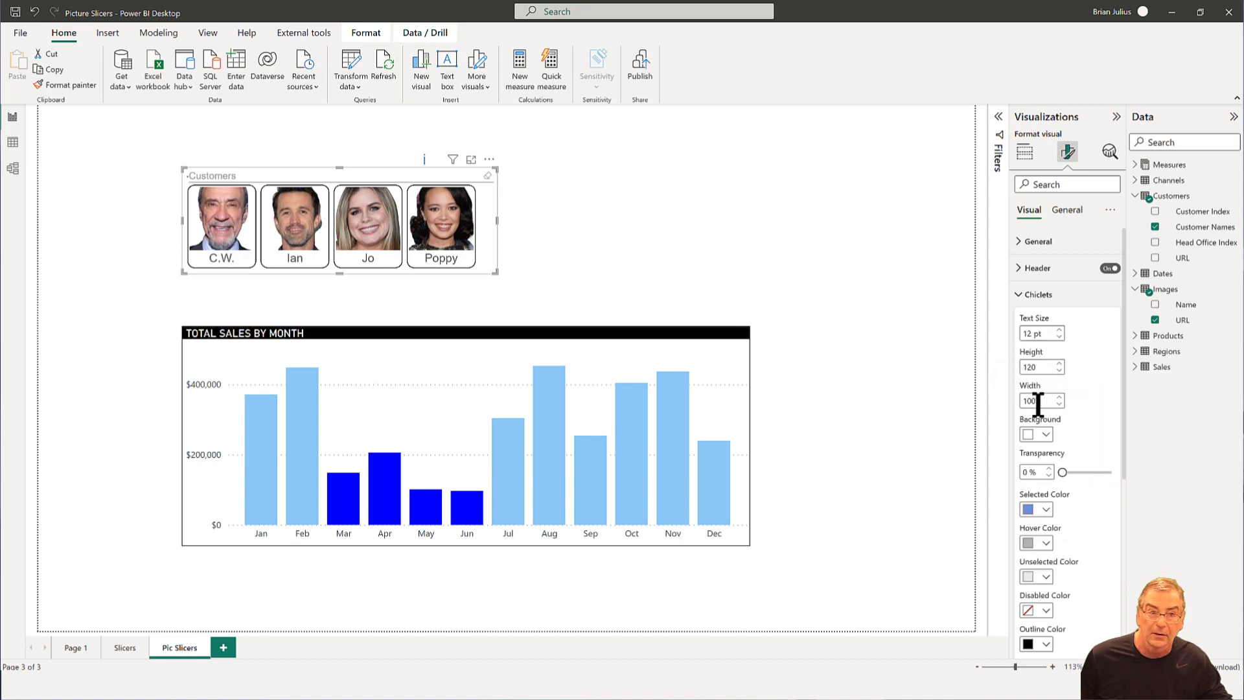
{"action": "scroll", "coordinate": [1037, 405], "scroll_direction": "down", "scroll_amount": 3}
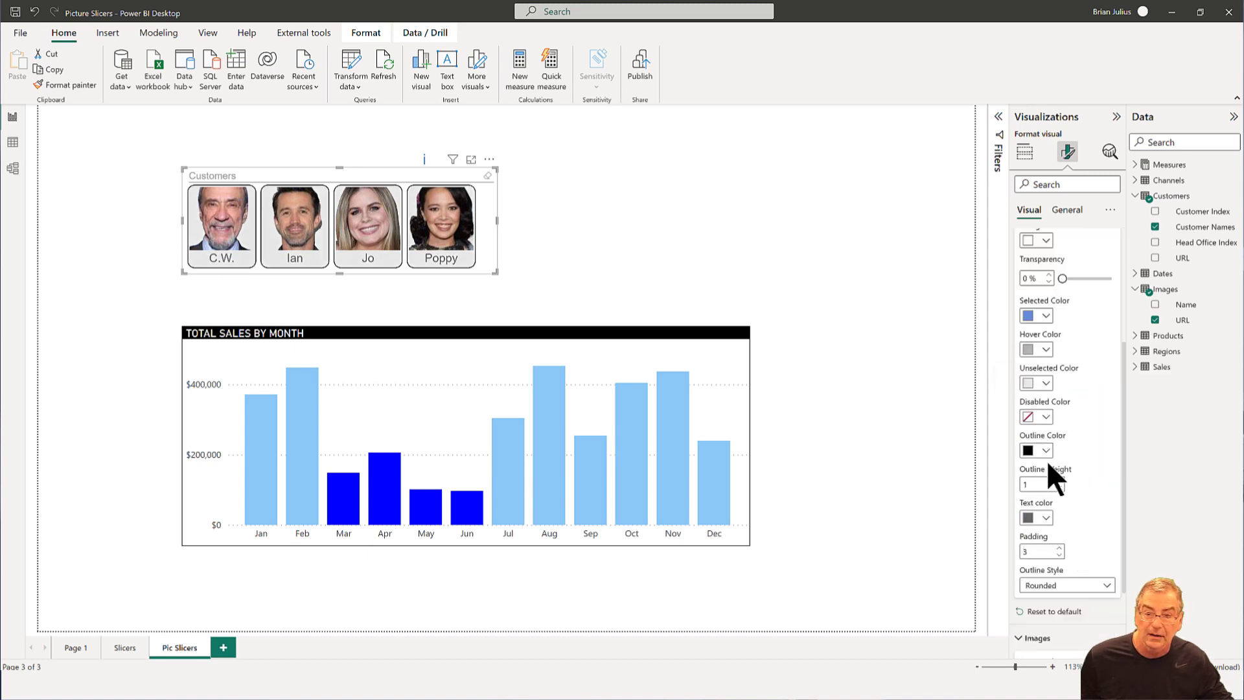
{"action": "left_click", "coordinate": [1066, 583]}
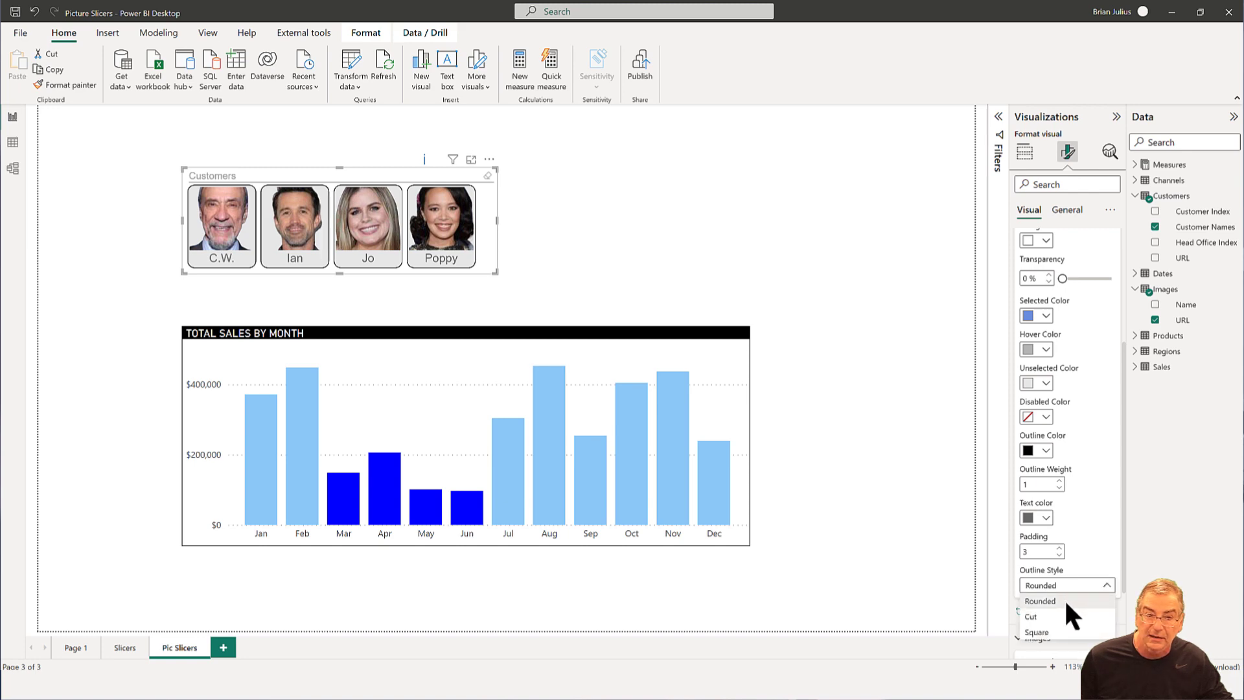
{"action": "left_click", "coordinate": [1064, 598]}
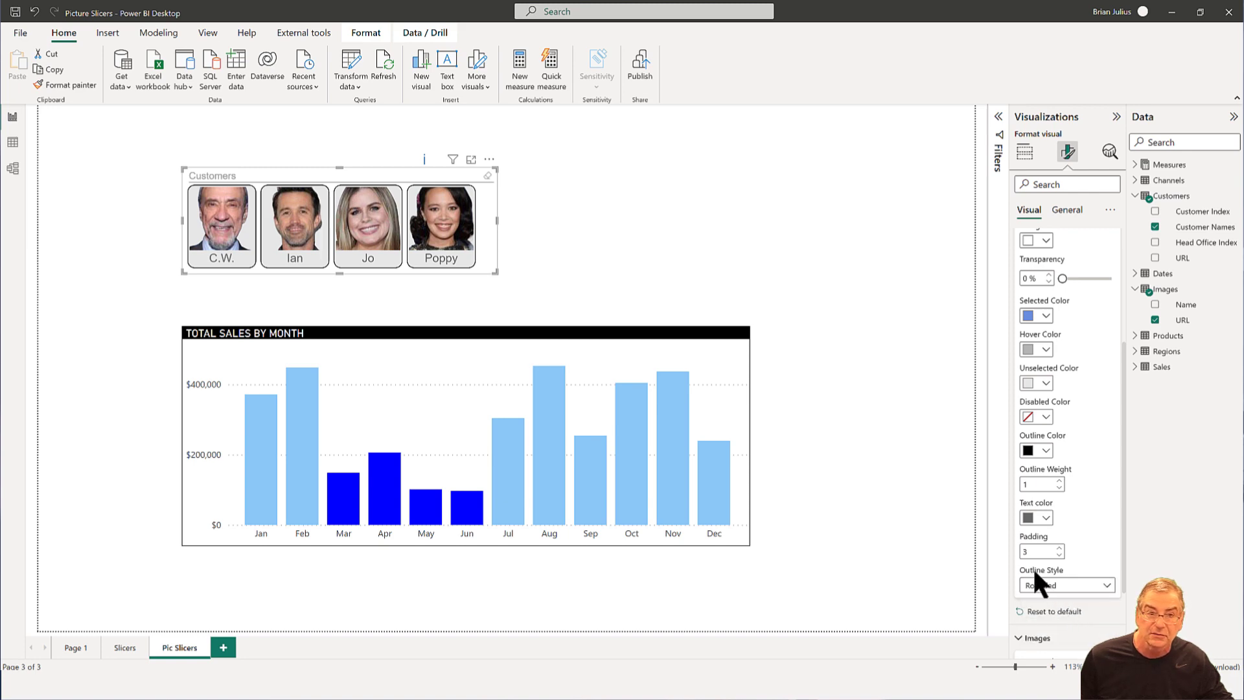
{"action": "left_click", "coordinate": [614, 237]}
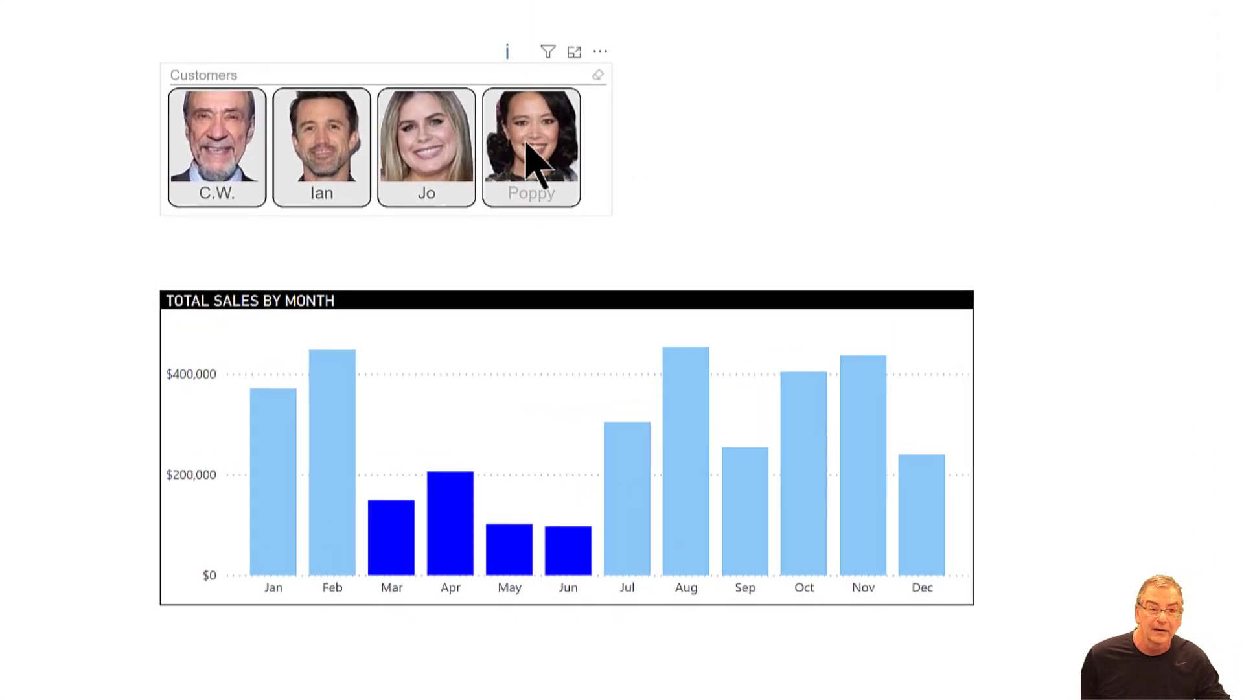
{"action": "left_click", "coordinate": [511, 146]}
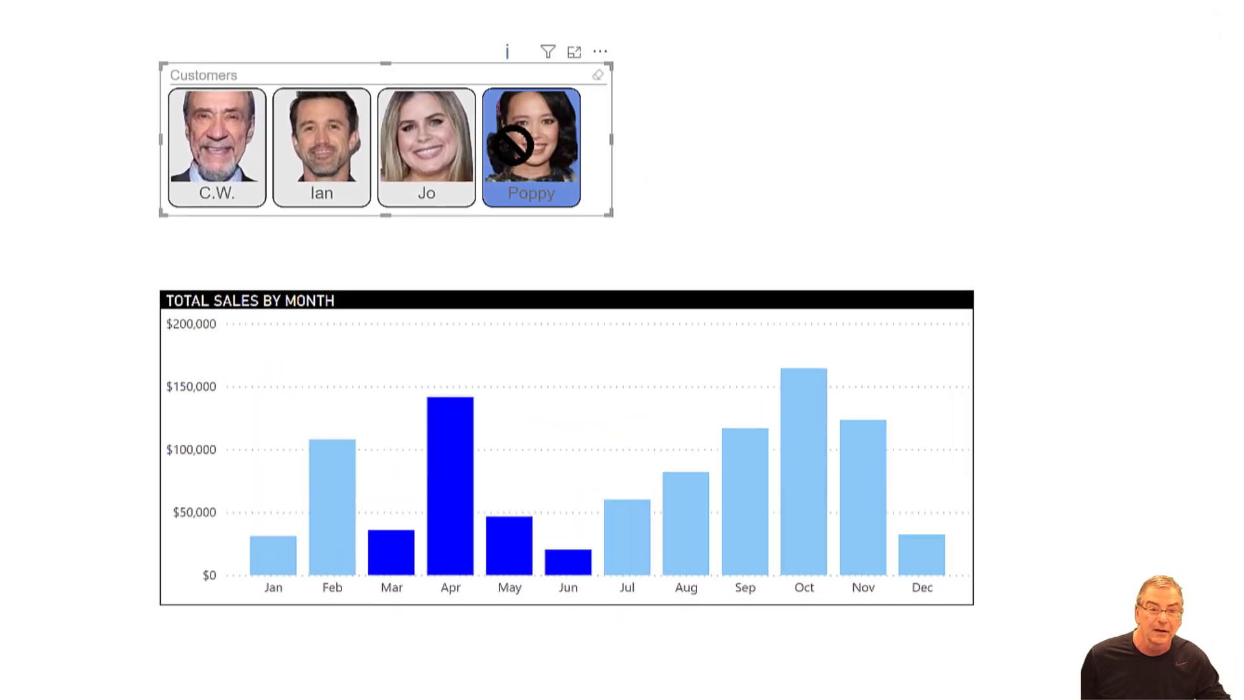
{"action": "left_click", "coordinate": [440, 151], "text": "ctrl"}
{"action": "left_click", "coordinate": [346, 154], "text": "ctrl"}
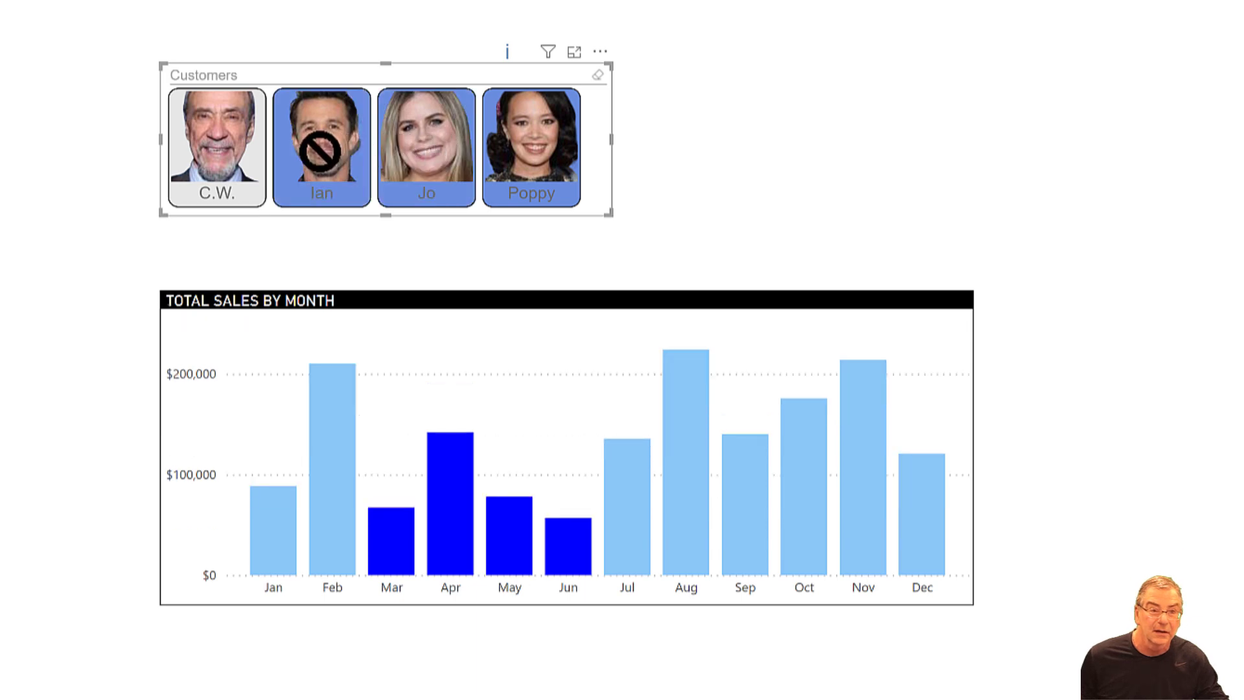
{"action": "left_click", "coordinate": [336, 153], "text": "ctrl"}
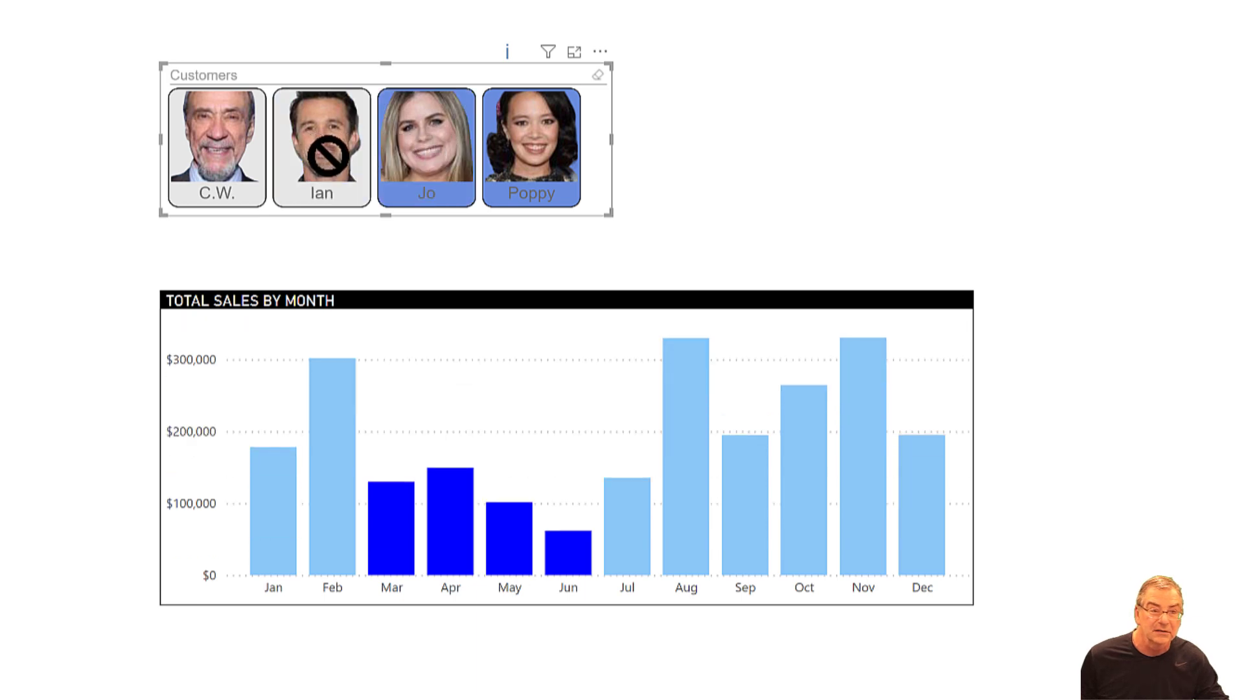
{"action": "left_click", "coordinate": [429, 172], "text": "ctrl"}
{"action": "left_click", "coordinate": [535, 166], "text": "ctrl"}
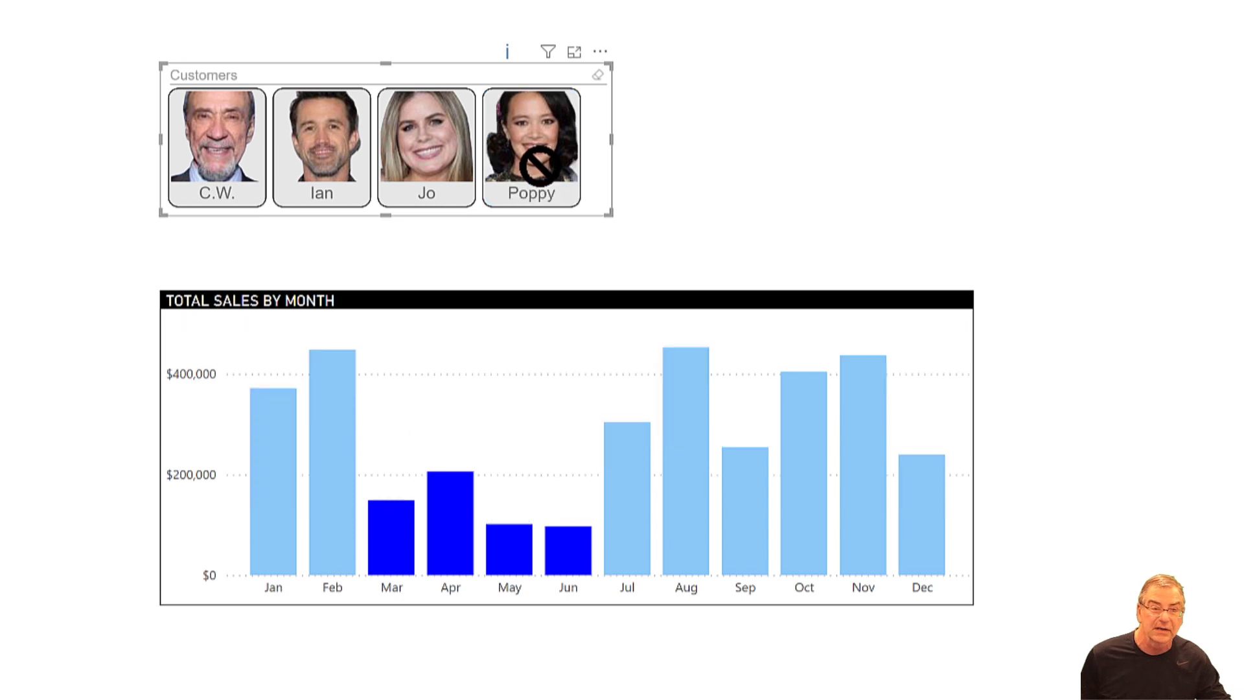
{"action": "left_click", "coordinate": [717, 173]}
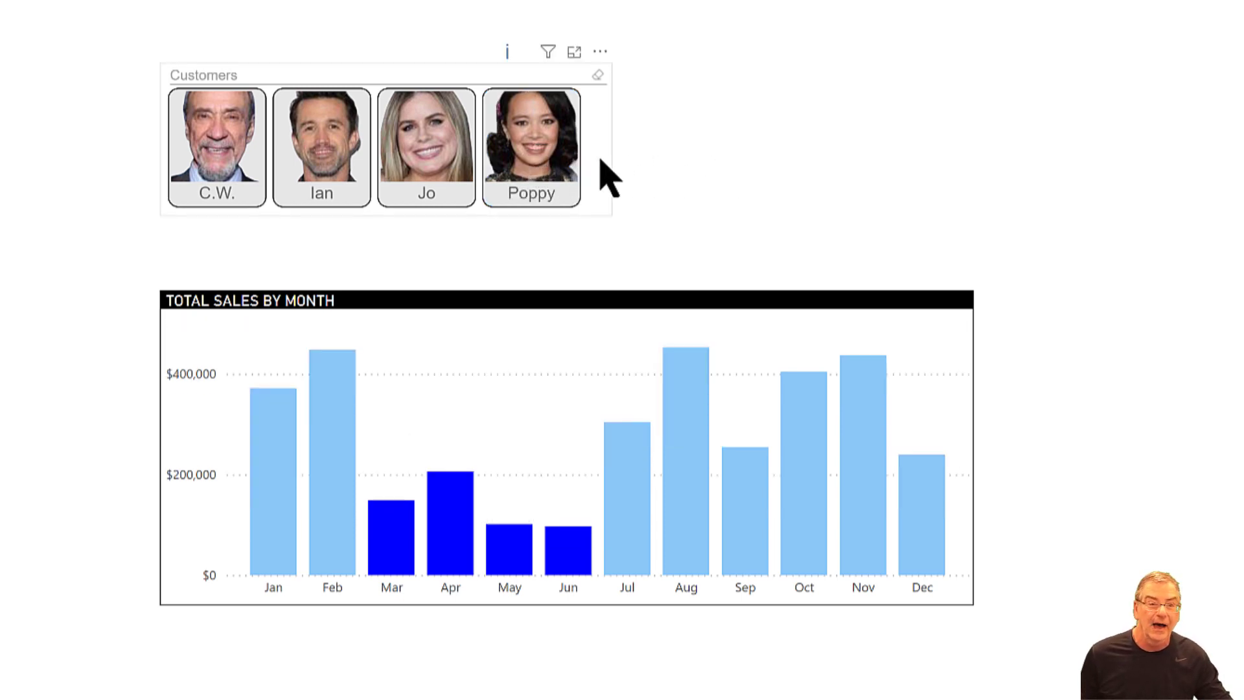
{"action": "mouse_move", "coordinate": [603, 160]}
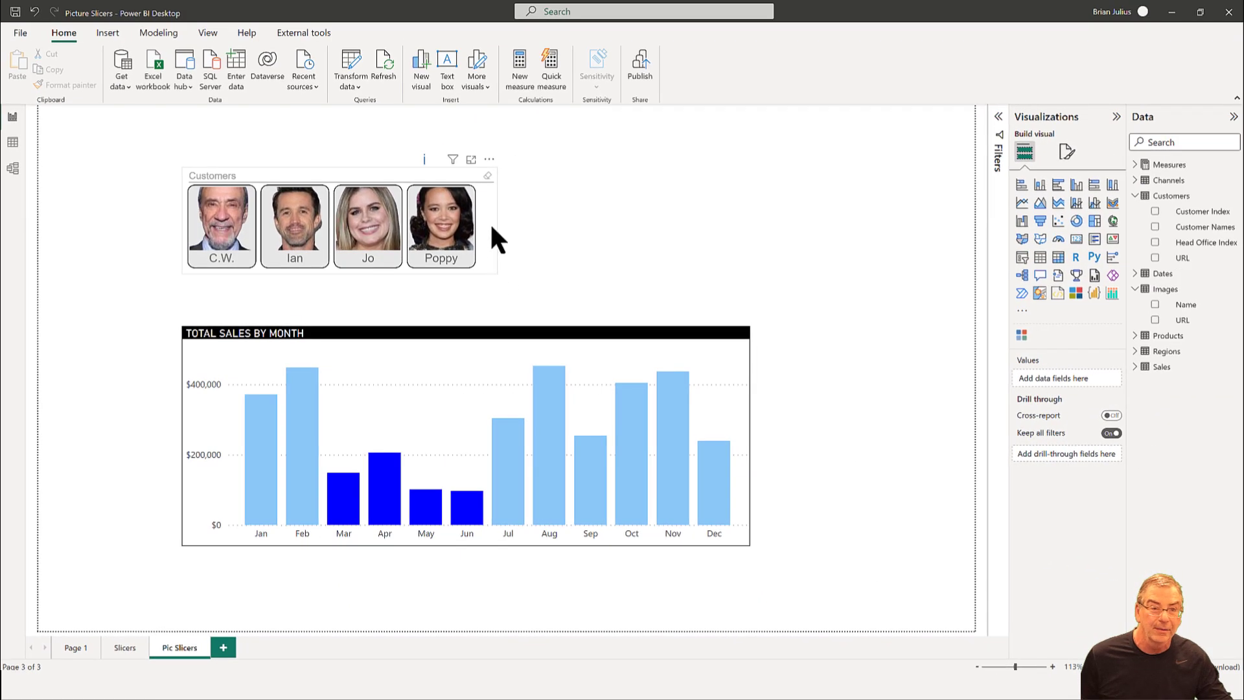
Drag the Customers photo slicer down to sit just above the Total Sales by Month chart.
{"action": "left_click_drag", "start_coordinate": [492, 162], "coordinate": [492, 194]}
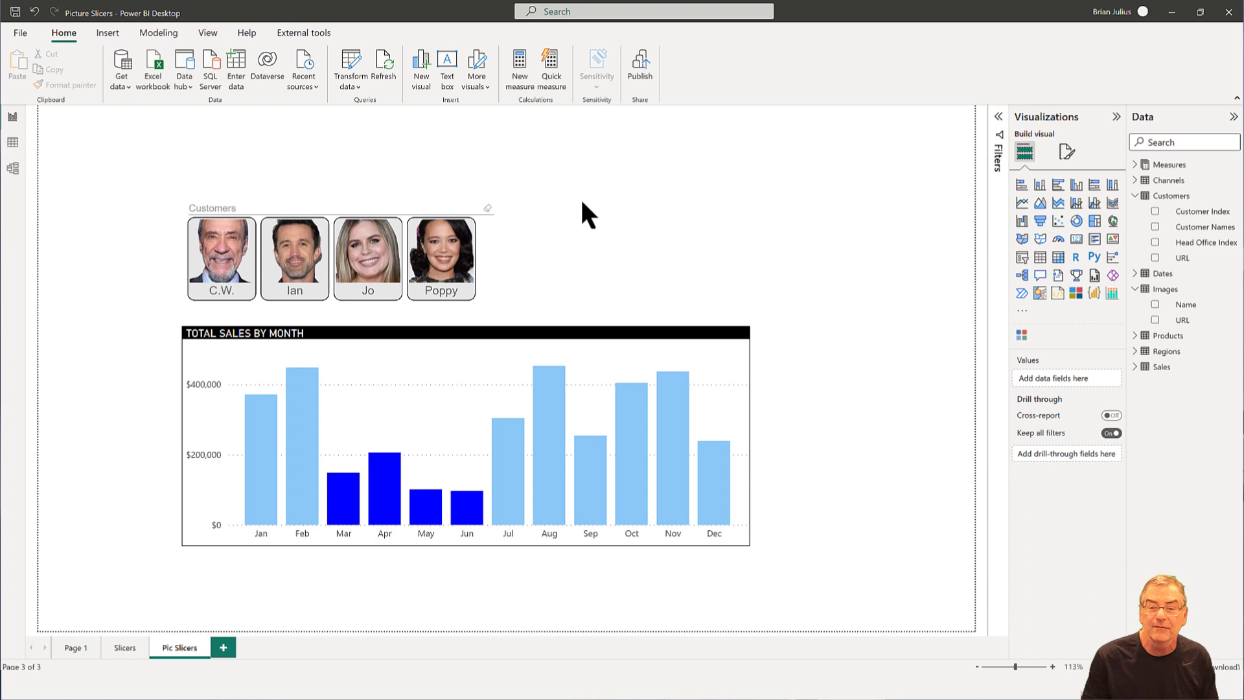